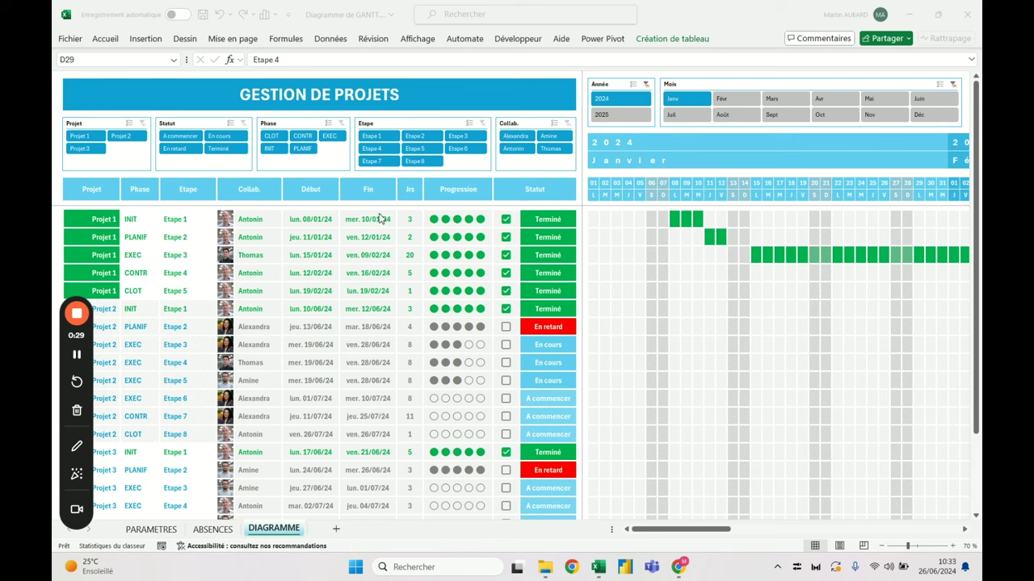
Step: Switch the Gantt chart back and forth between January and February several times
left_click_drag(695, 535, 635, 536)
left_click(740, 102)
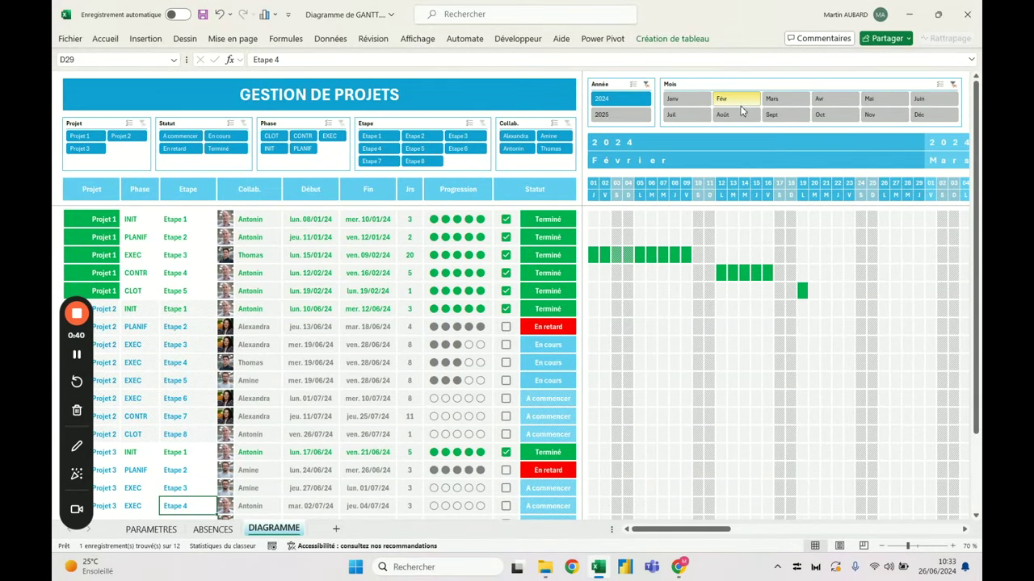
left_click(687, 99)
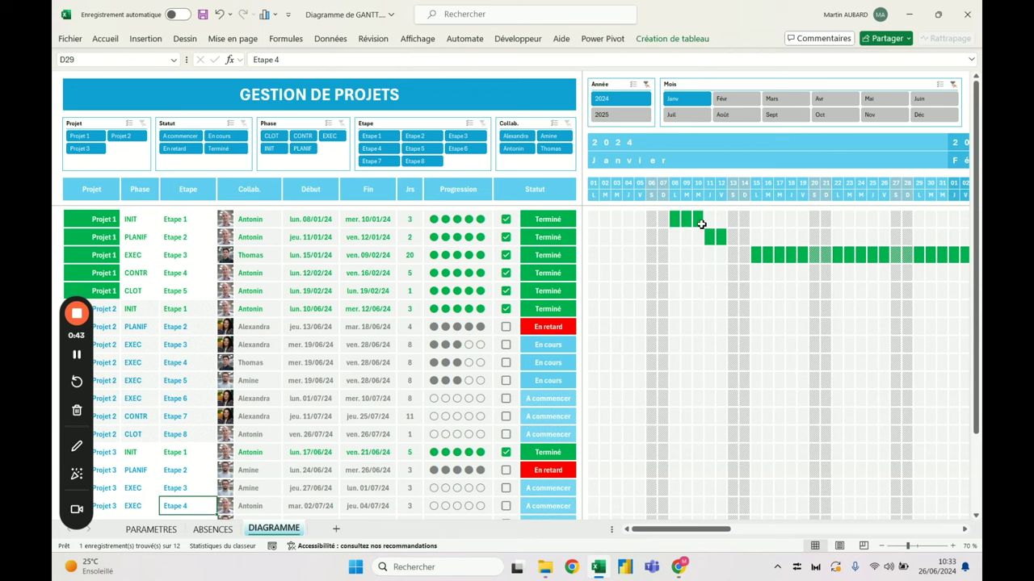
left_click(753, 104)
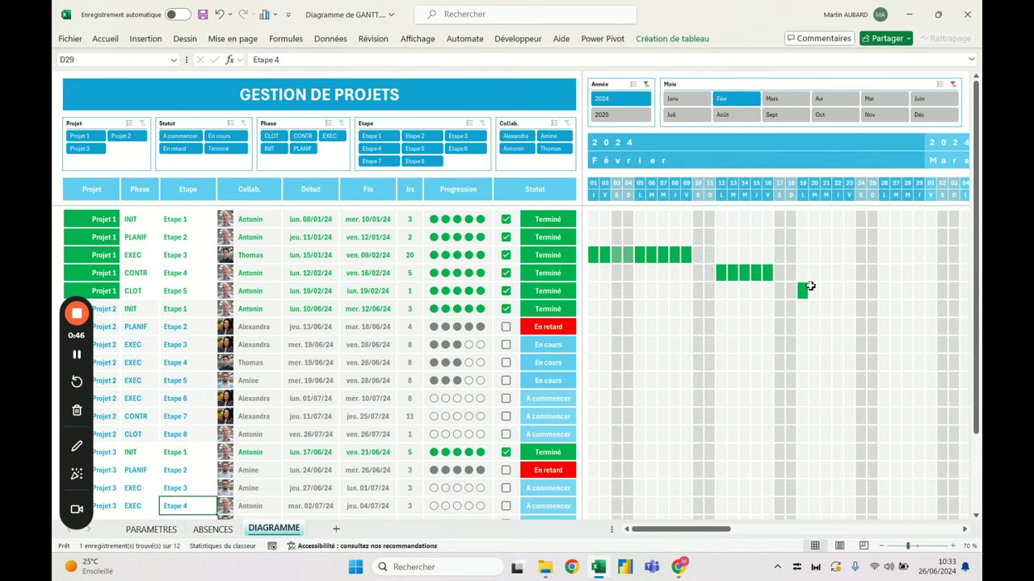
left_click(687, 100)
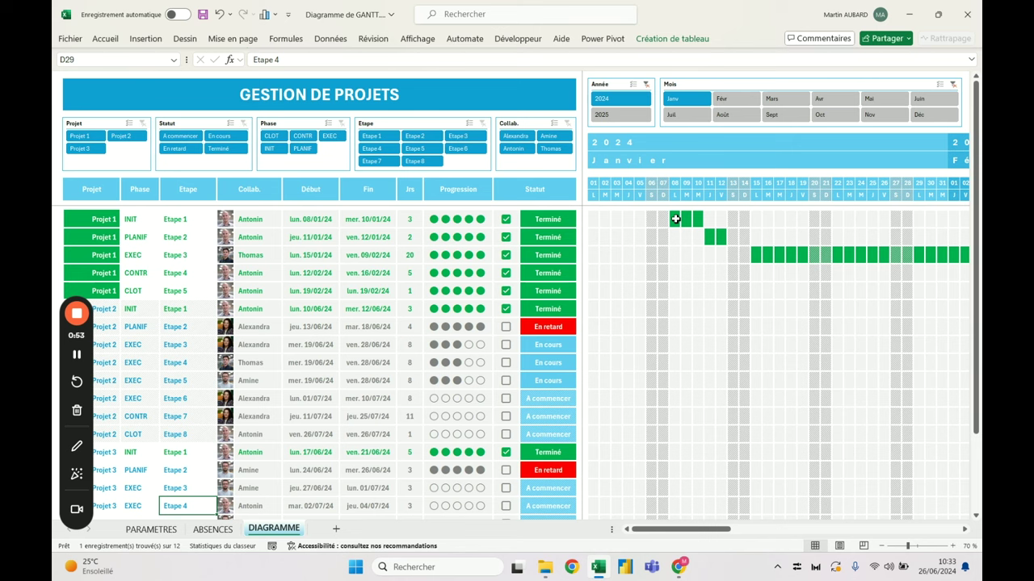
left_click(743, 99)
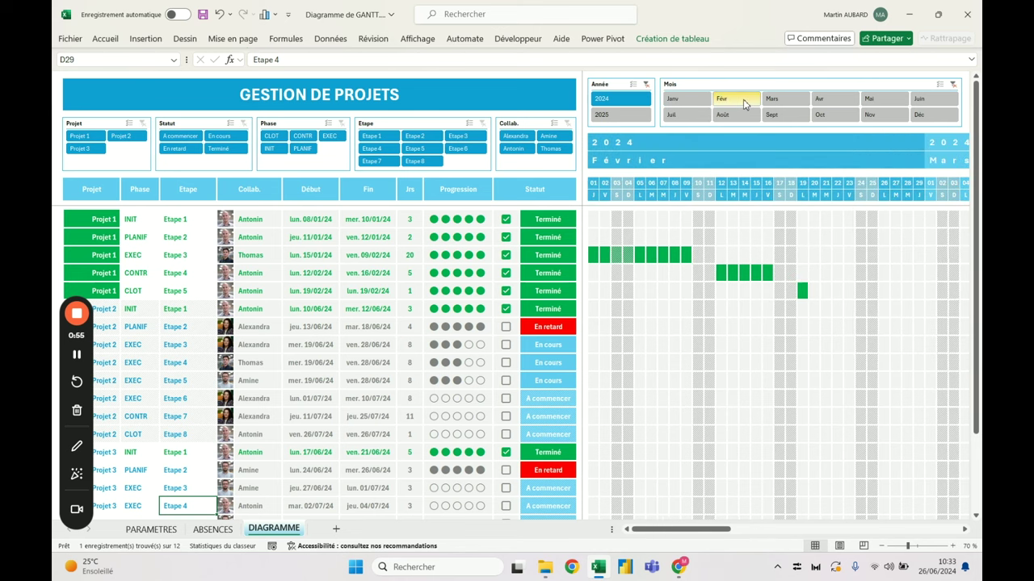
left_click(700, 108)
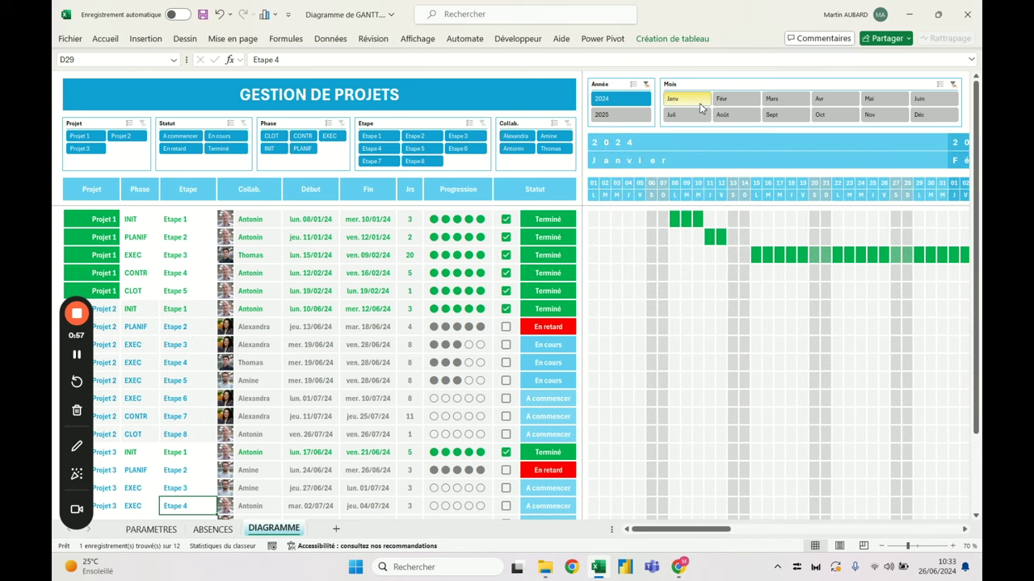
Step: Filter to Projet 2 and step the Mois slicer through February and March to June
left_click(121, 138)
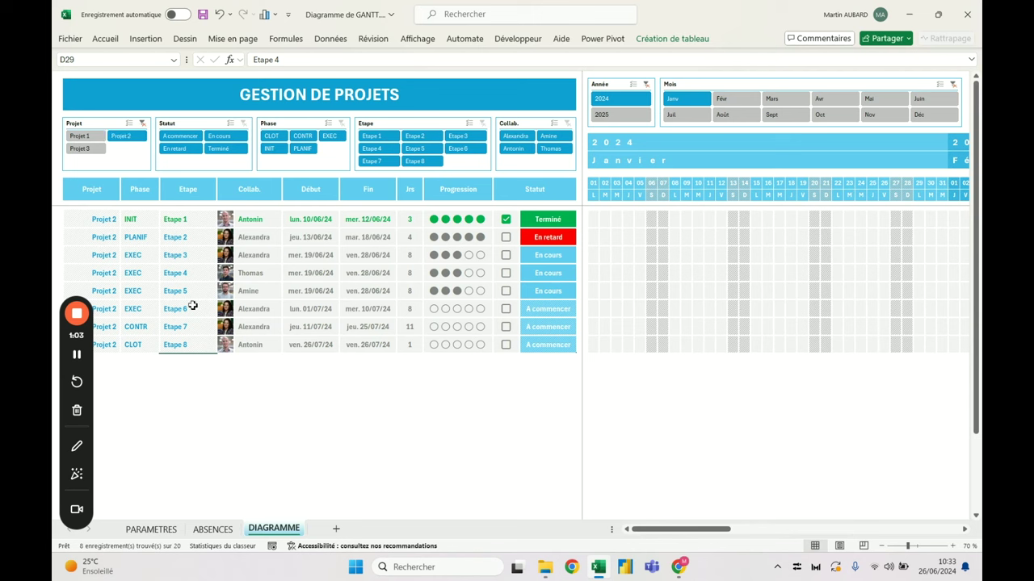
left_click(733, 99)
left_click(782, 100)
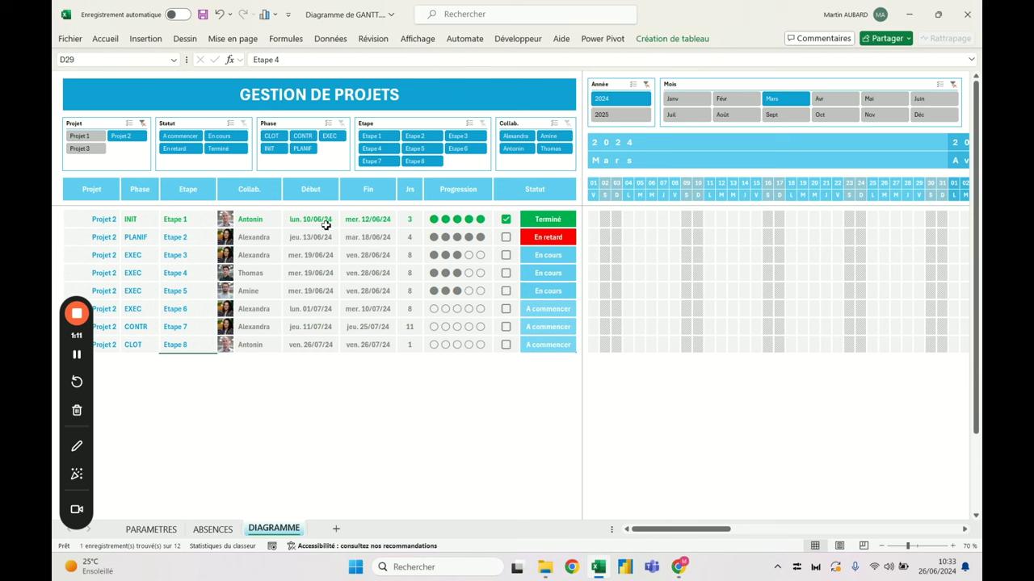
left_click(921, 103)
left_click(892, 103)
left_click(929, 100)
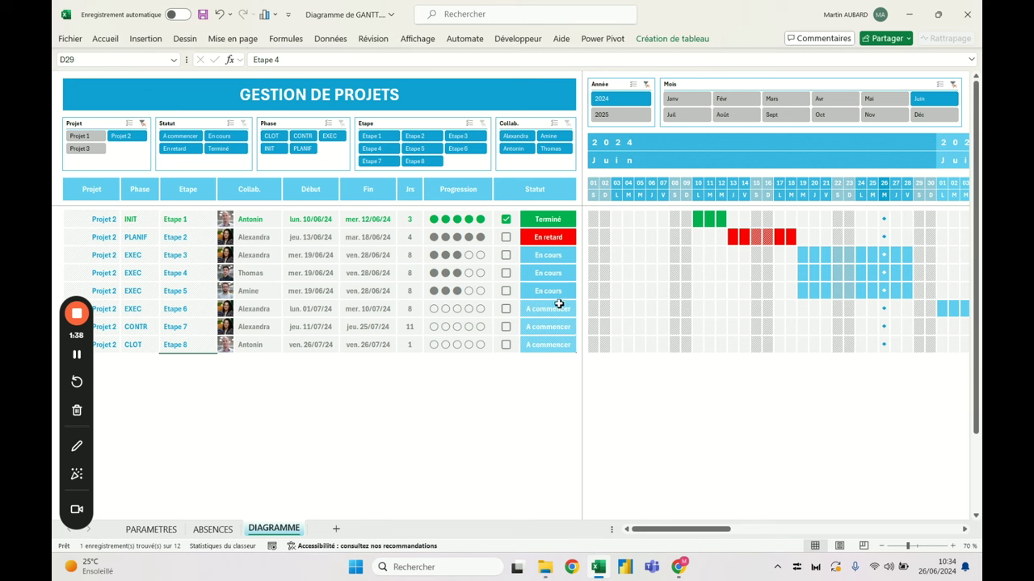
left_click(886, 187)
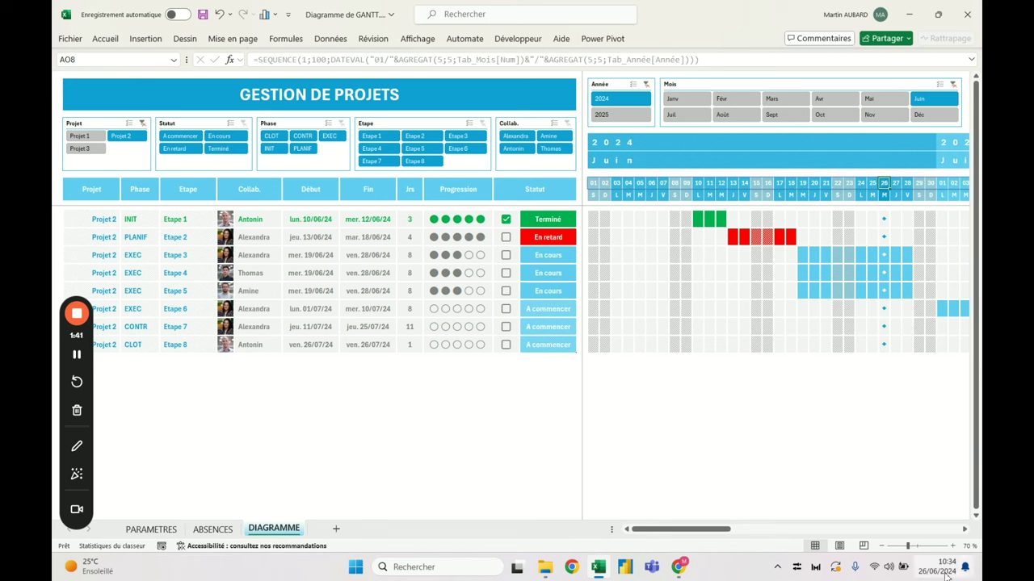
mouse_move(947, 574)
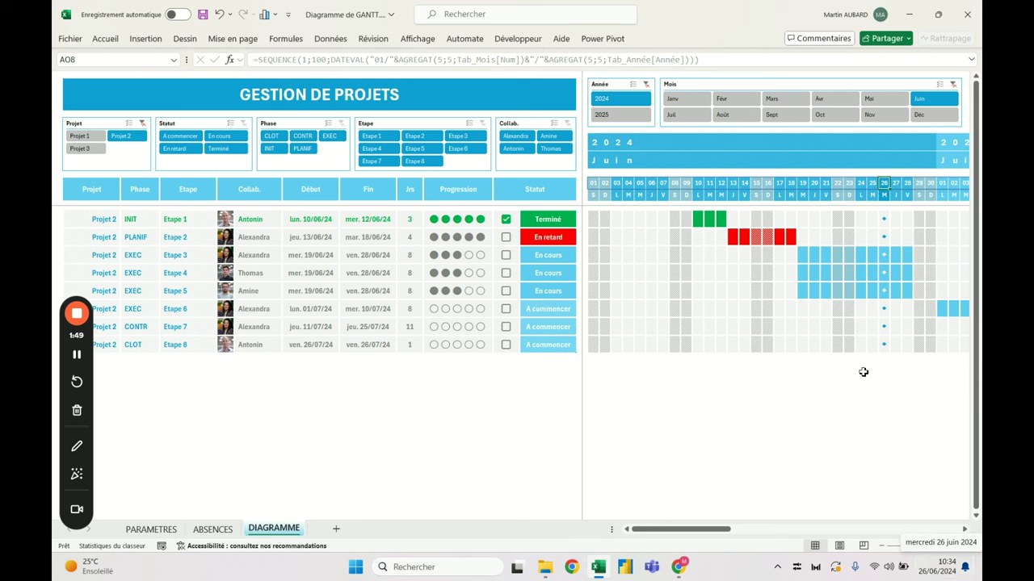
left_click(860, 399)
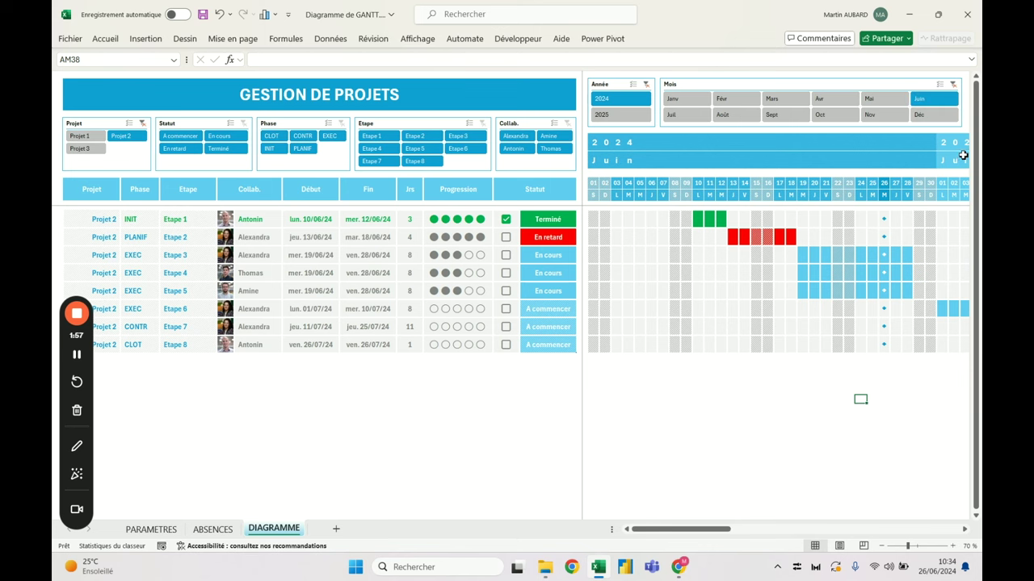
left_click_drag(668, 530, 627, 473)
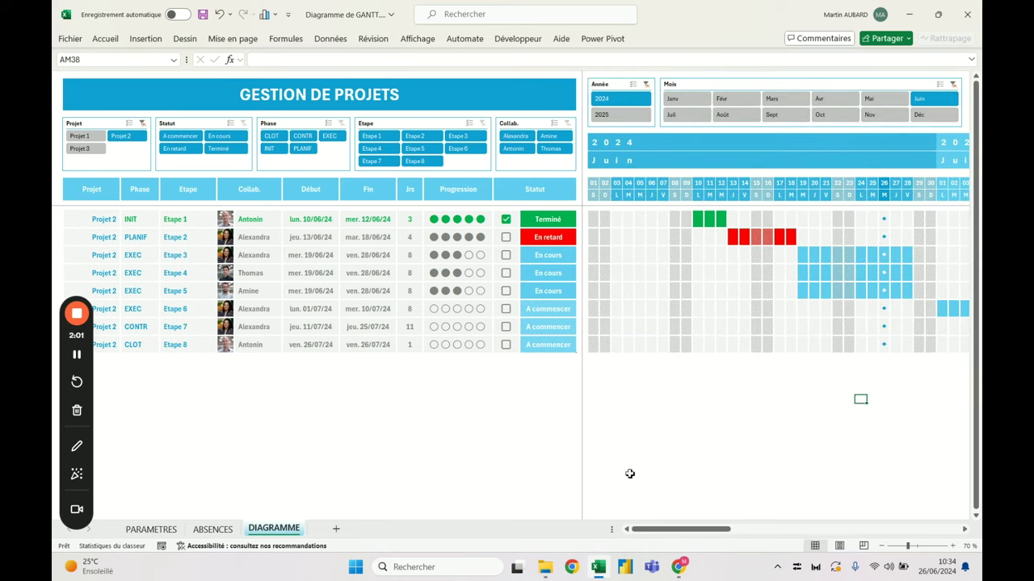
left_click(702, 119)
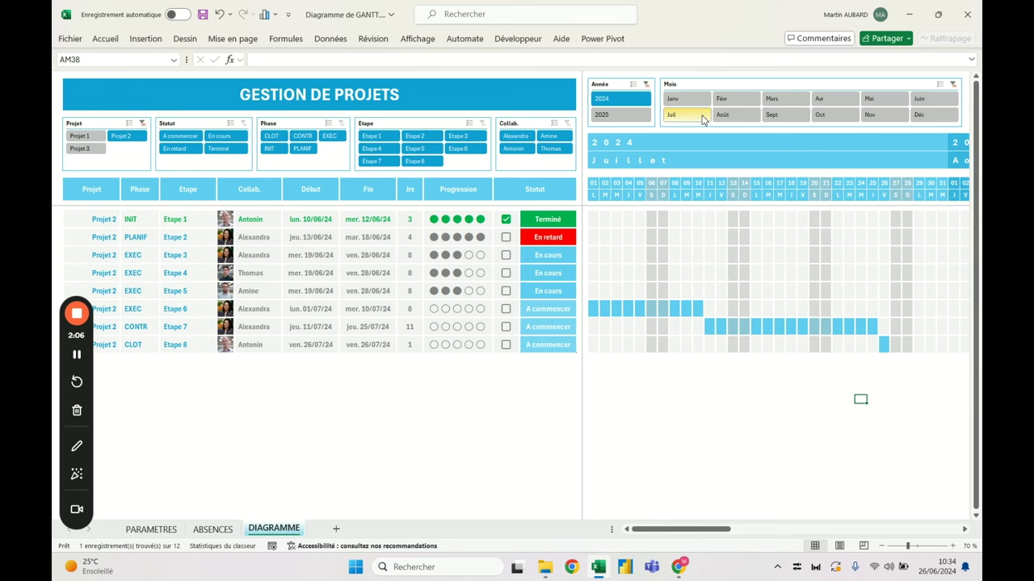
left_click(935, 100)
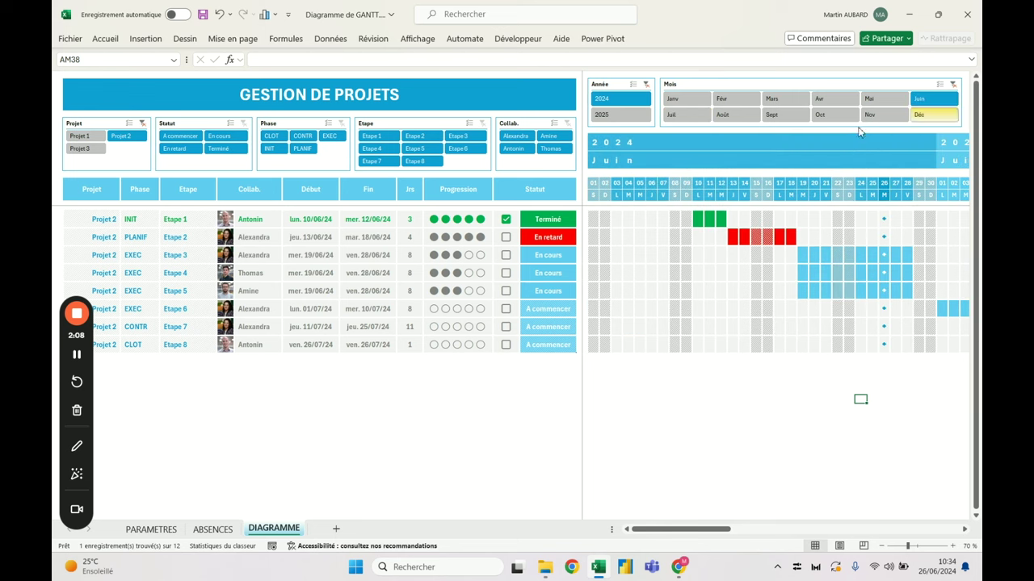
left_click(702, 219)
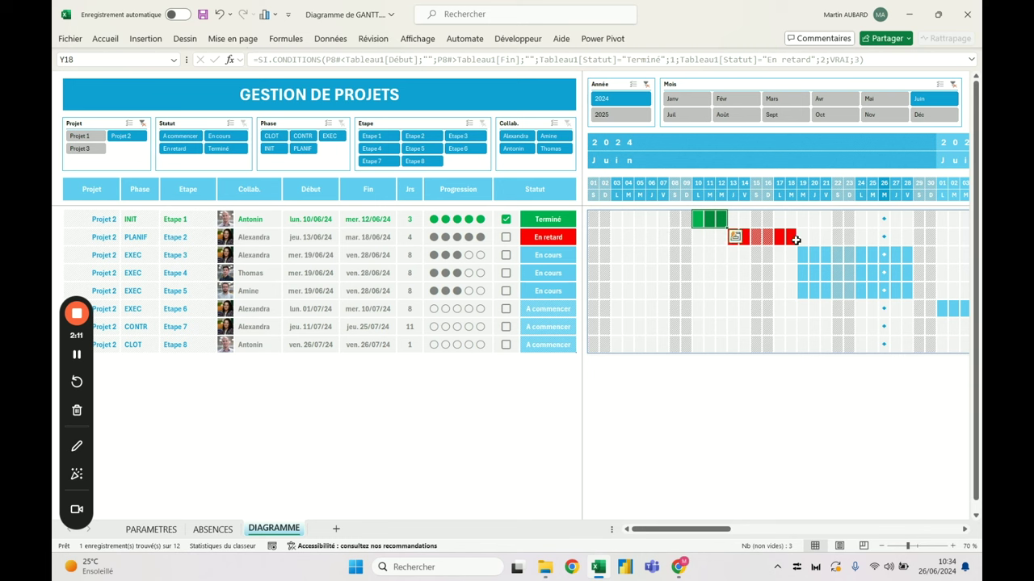
left_click(795, 239)
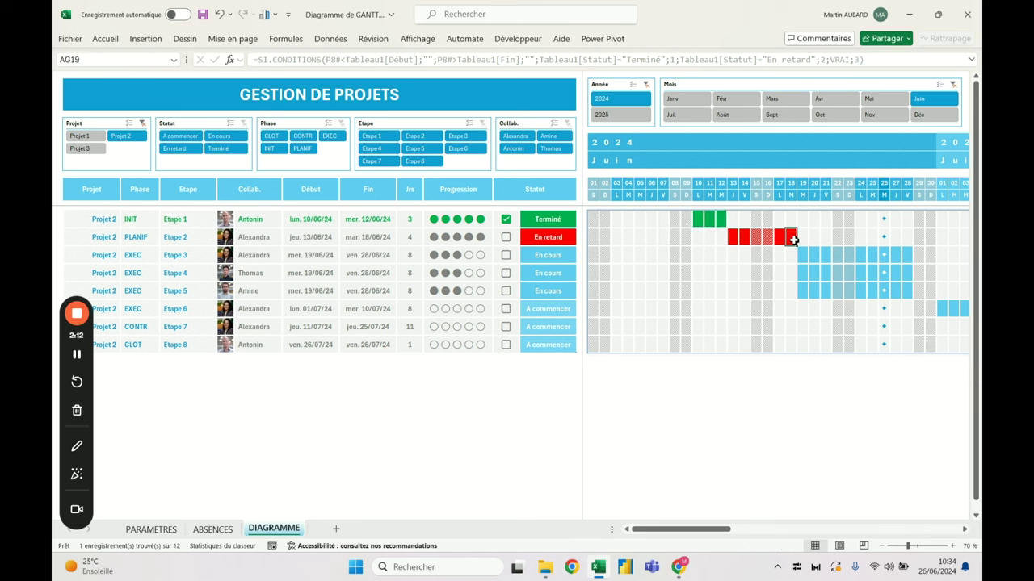
left_click(302, 239)
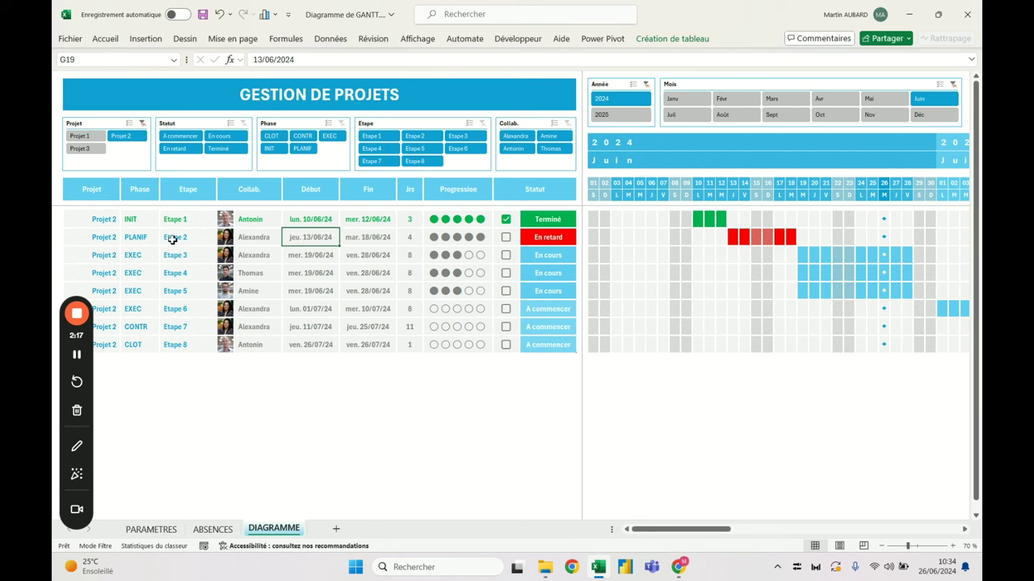
left_click(373, 238)
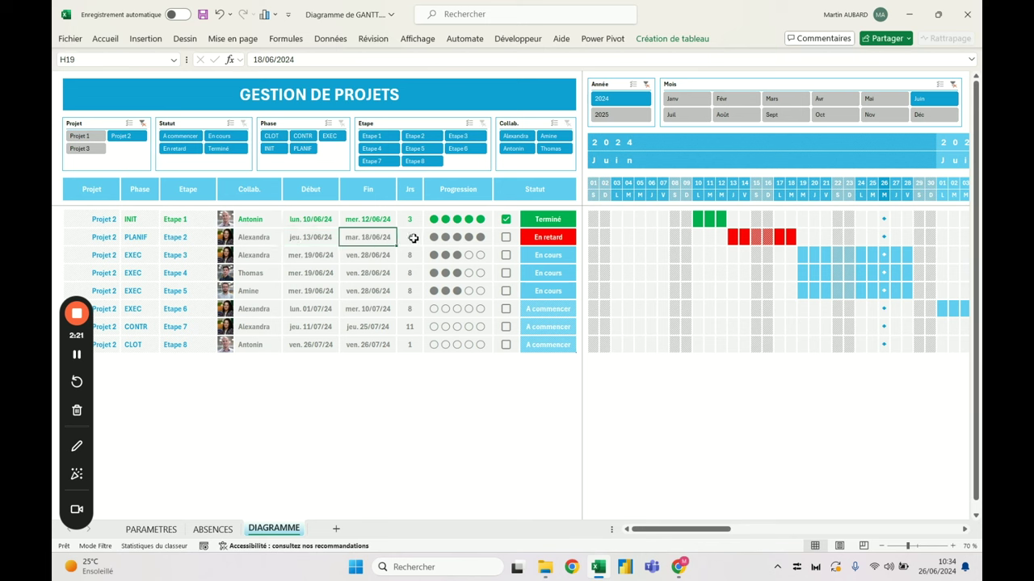
left_click_drag(733, 237, 766, 238)
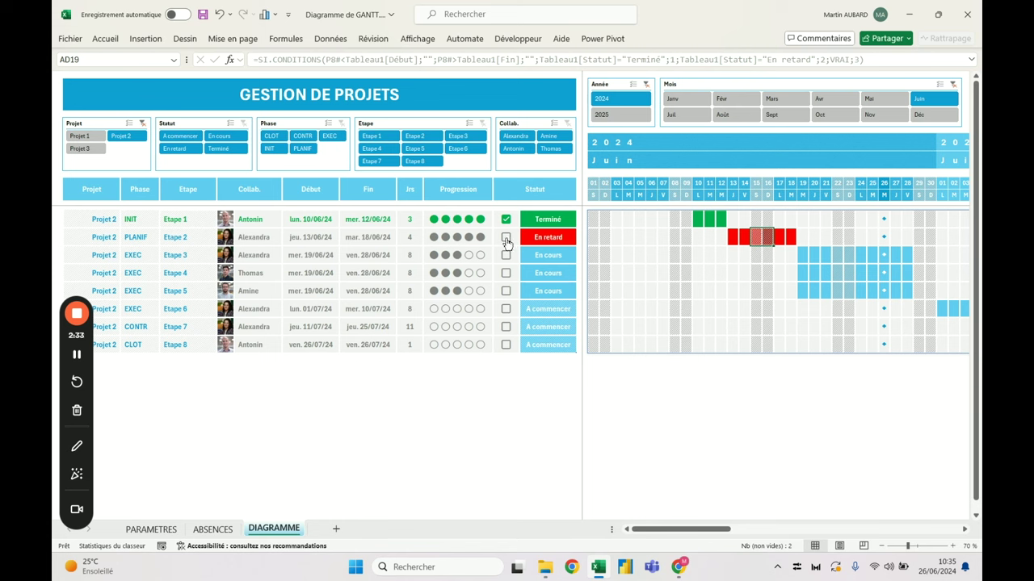
left_click(506, 239)
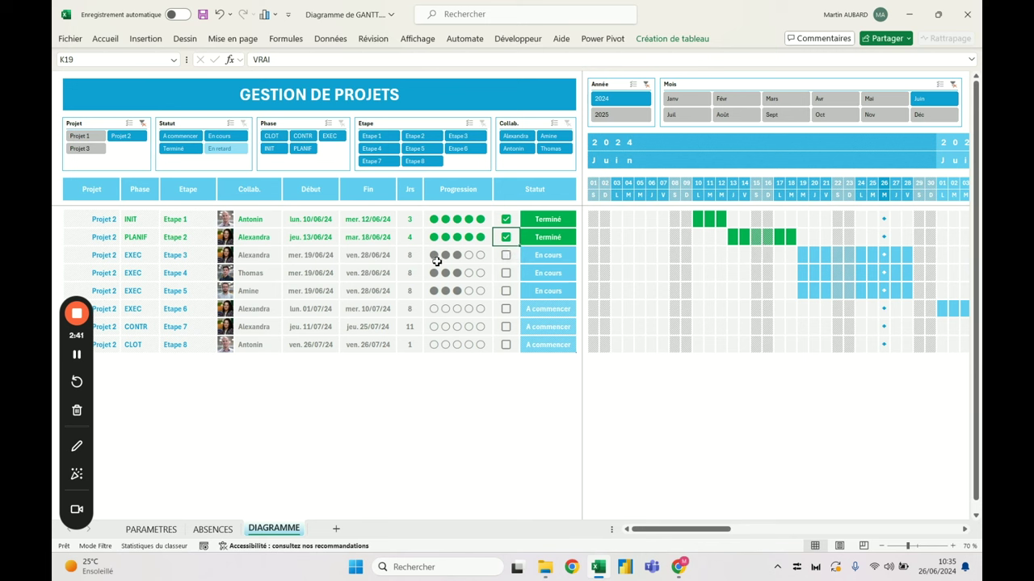
left_click(507, 256)
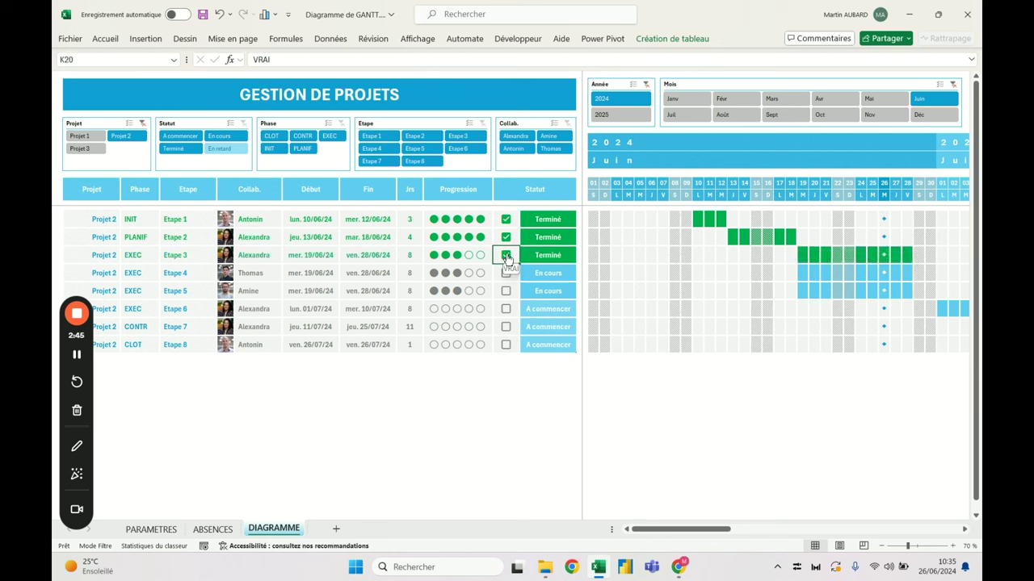
left_click(507, 256)
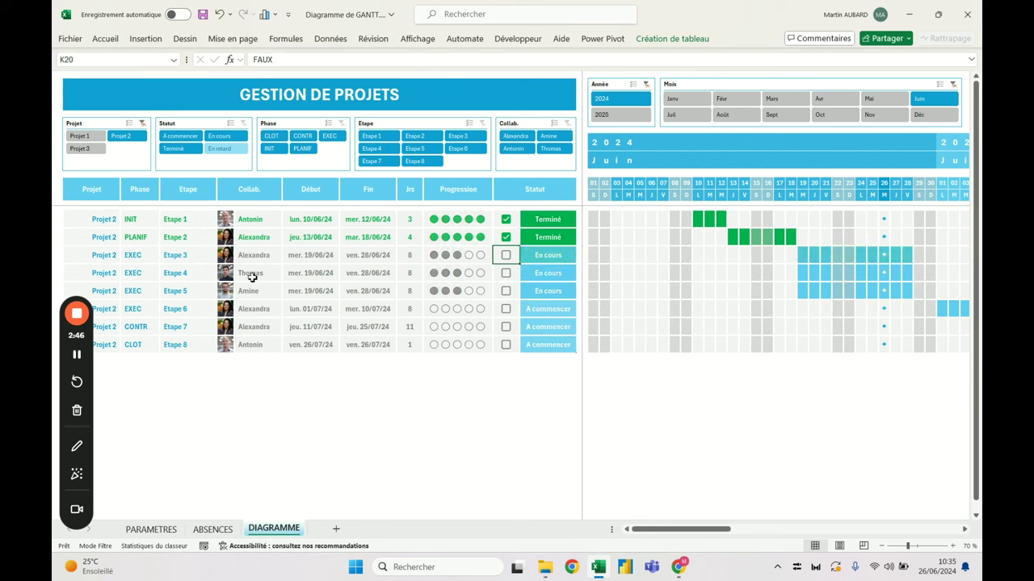
left_click(505, 292)
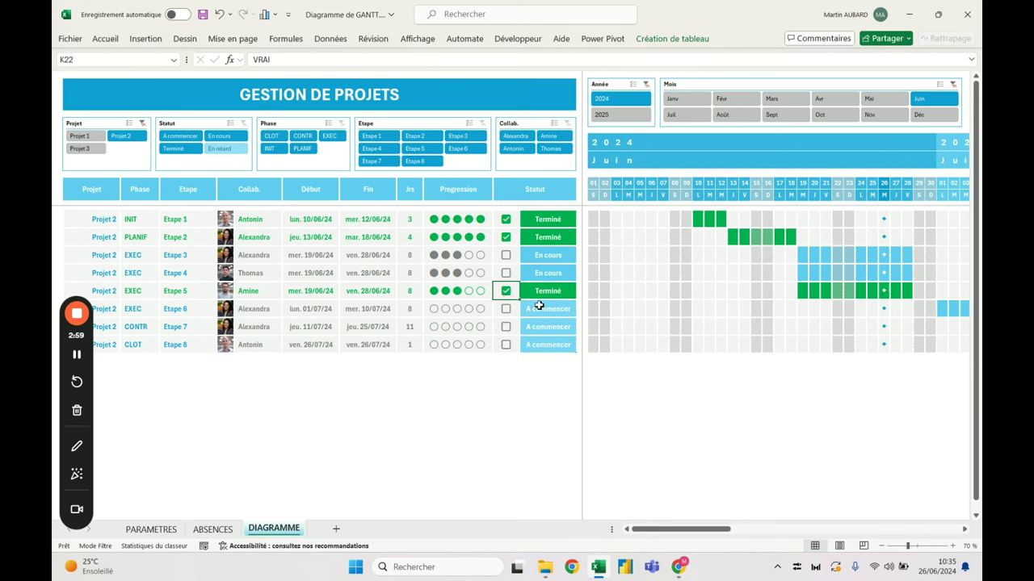
left_click(506, 292)
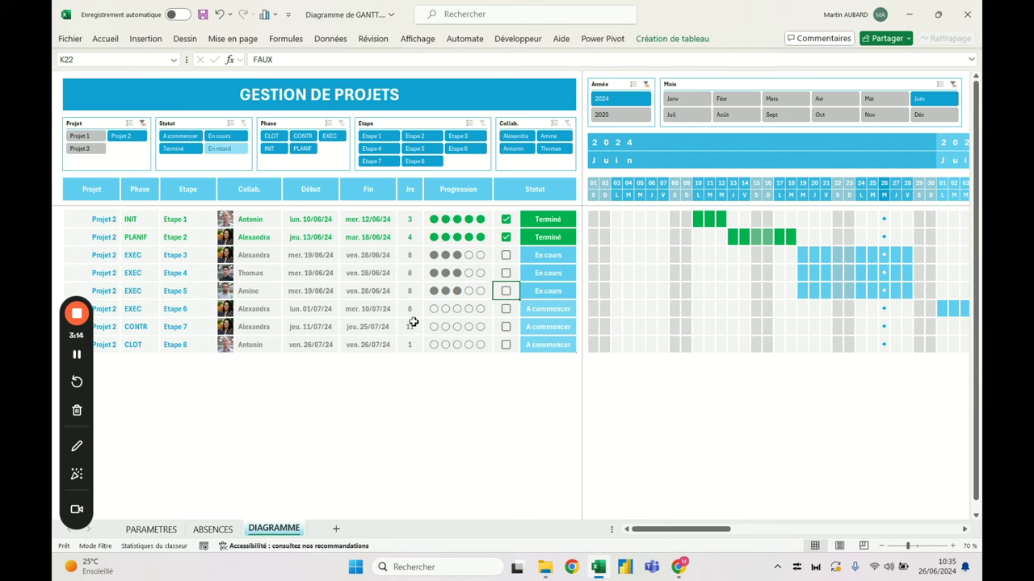
left_click(498, 238)
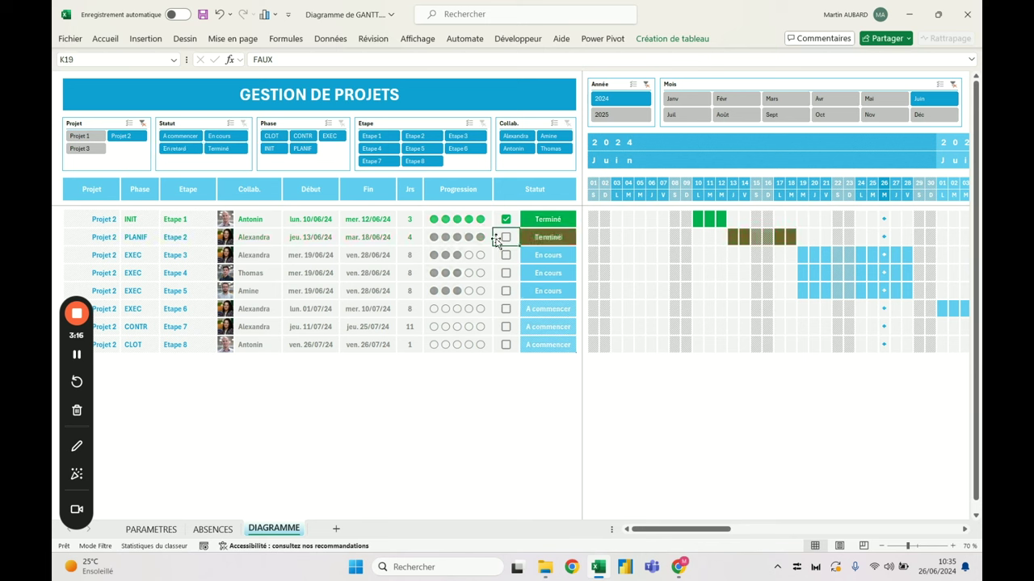
Step: Clear the Projet filter, filter to the CLOT phase and one collaborator, and inspect task cells
left_click(142, 124)
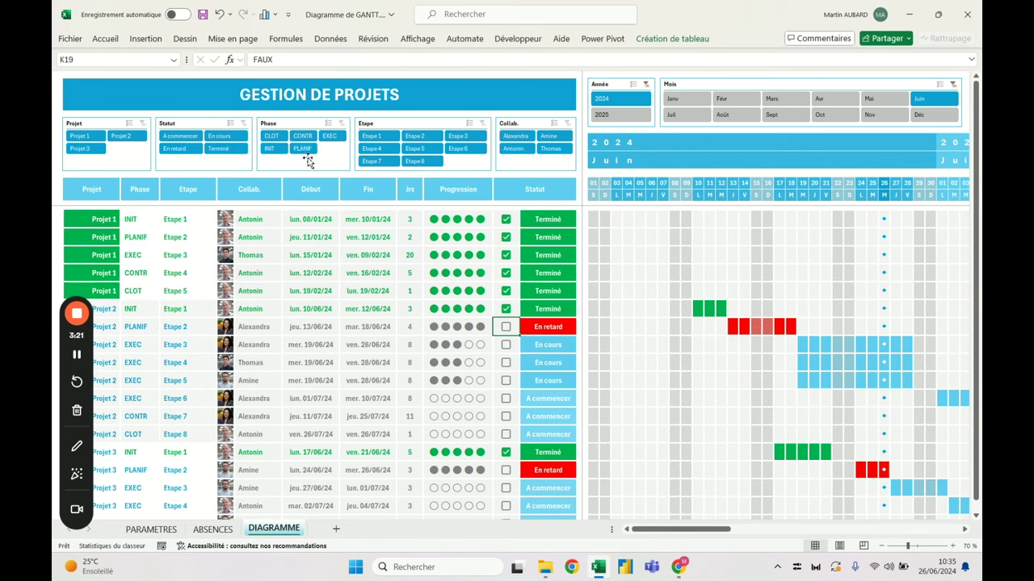
left_click(272, 135)
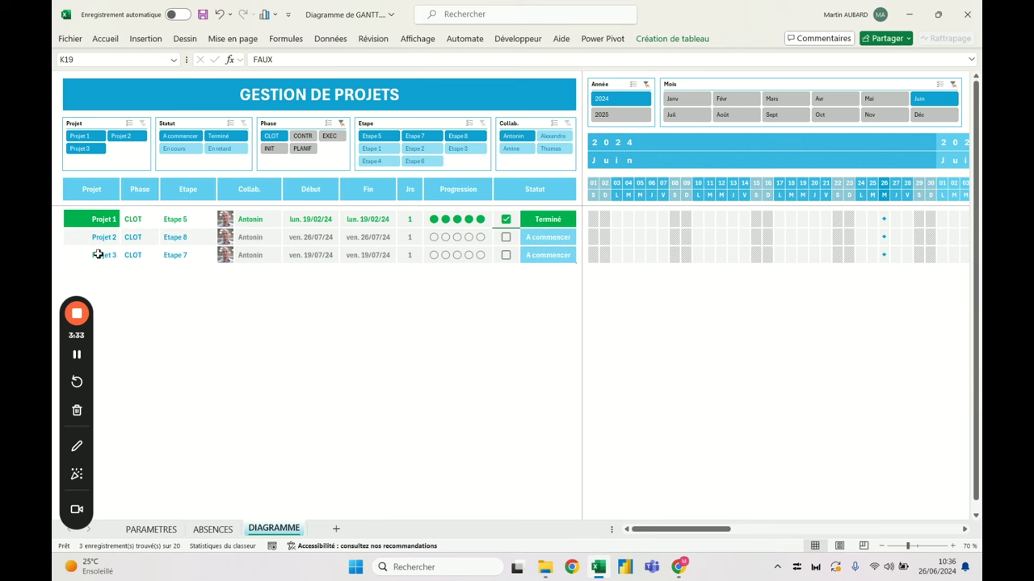
left_click(363, 241)
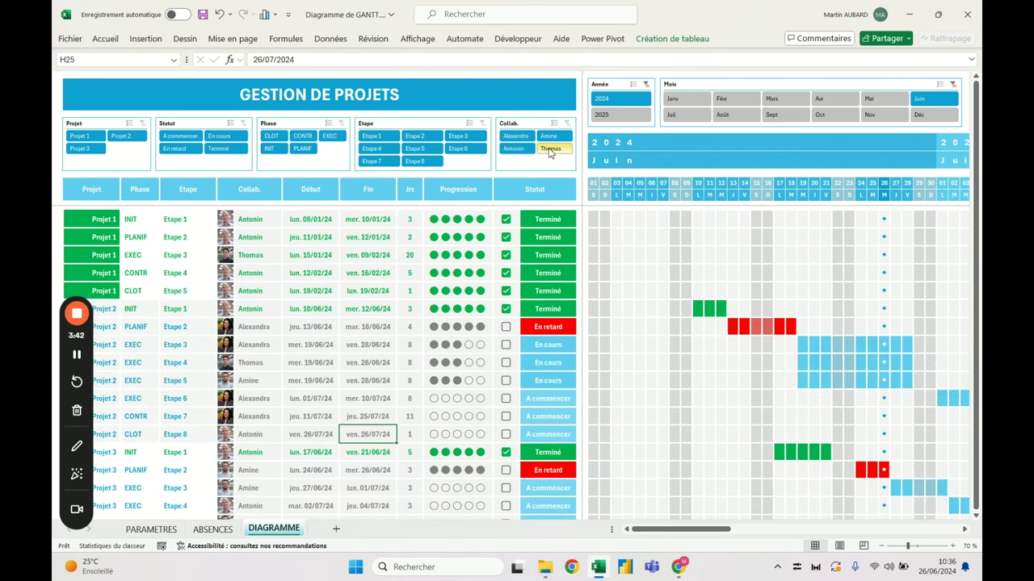
left_click(550, 151)
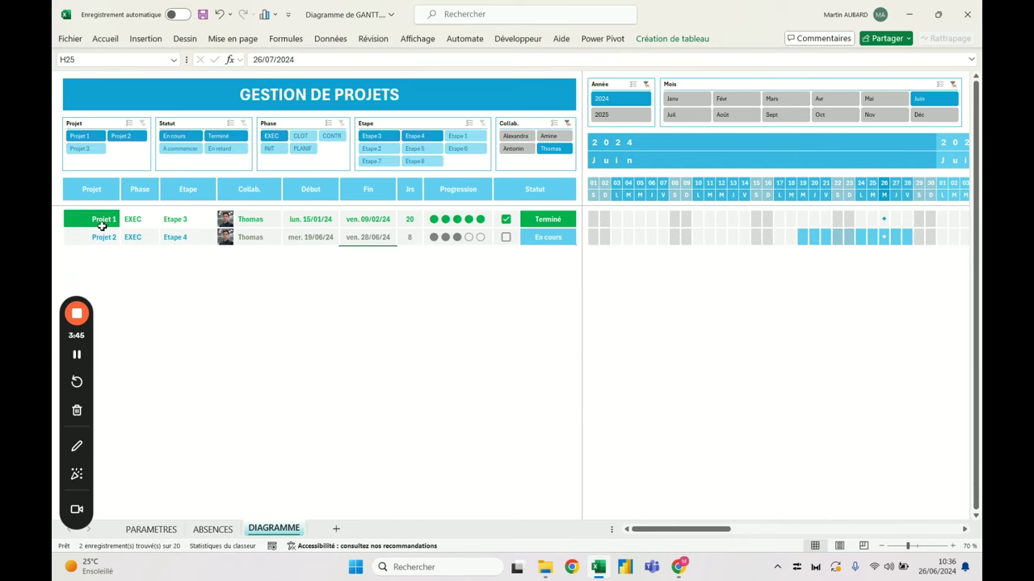
left_click(130, 220)
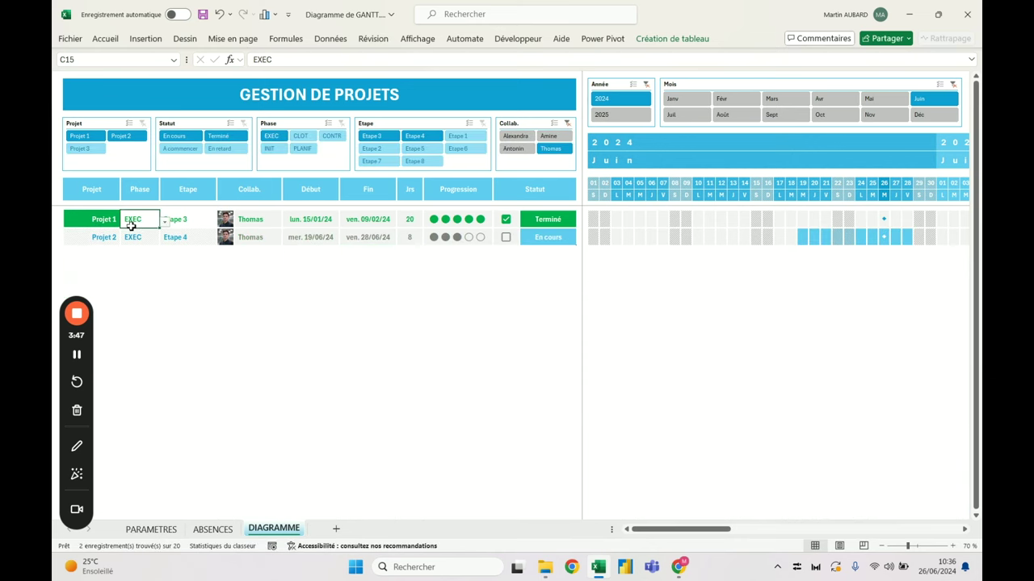
left_click(107, 243)
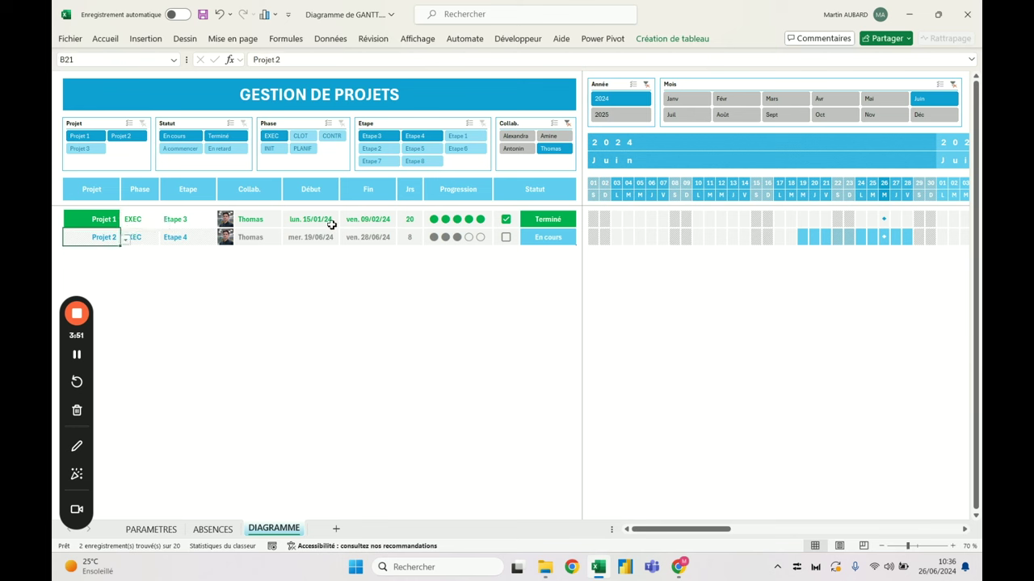
Step: Untick Projet 1's Etape 3 so it becomes En retard, ending 09/02/24, and show February
left_click(554, 221)
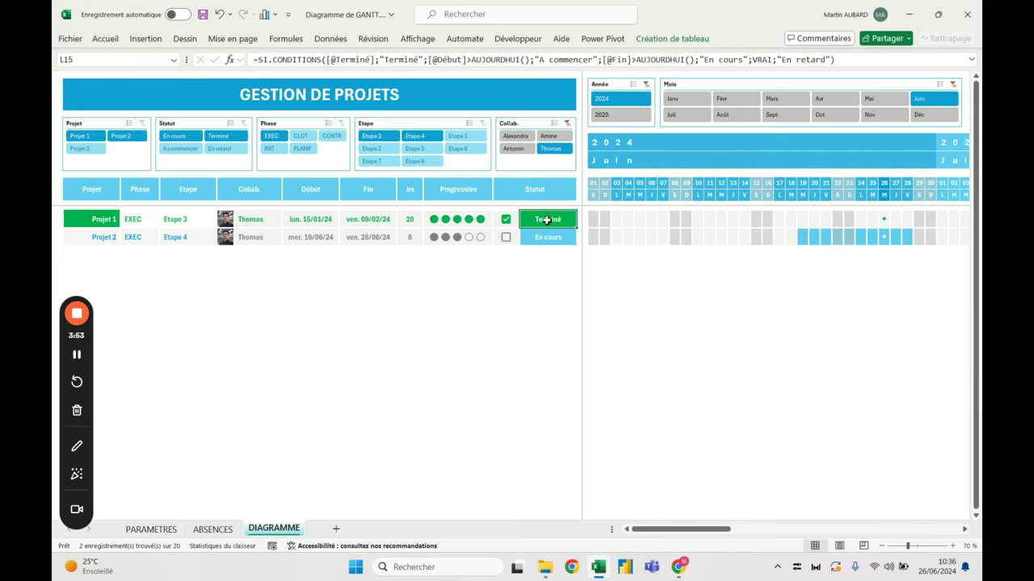
left_click(506, 219)
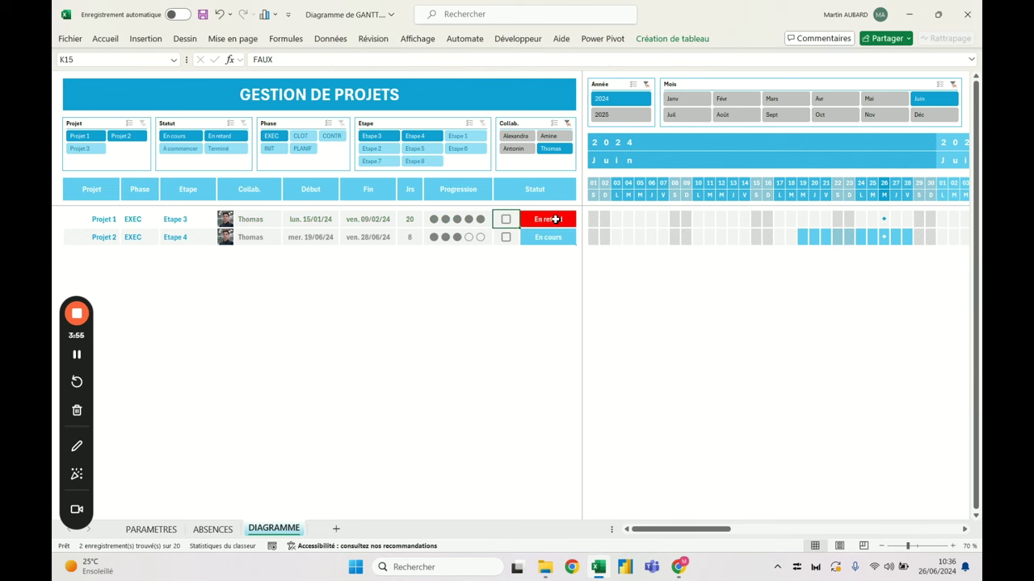
left_click(368, 221)
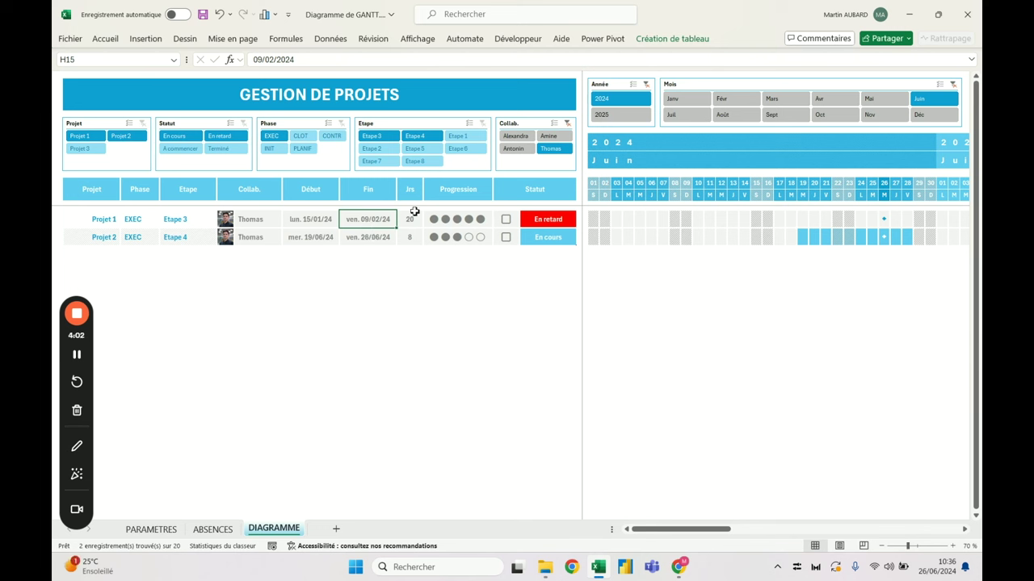
left_click(736, 99)
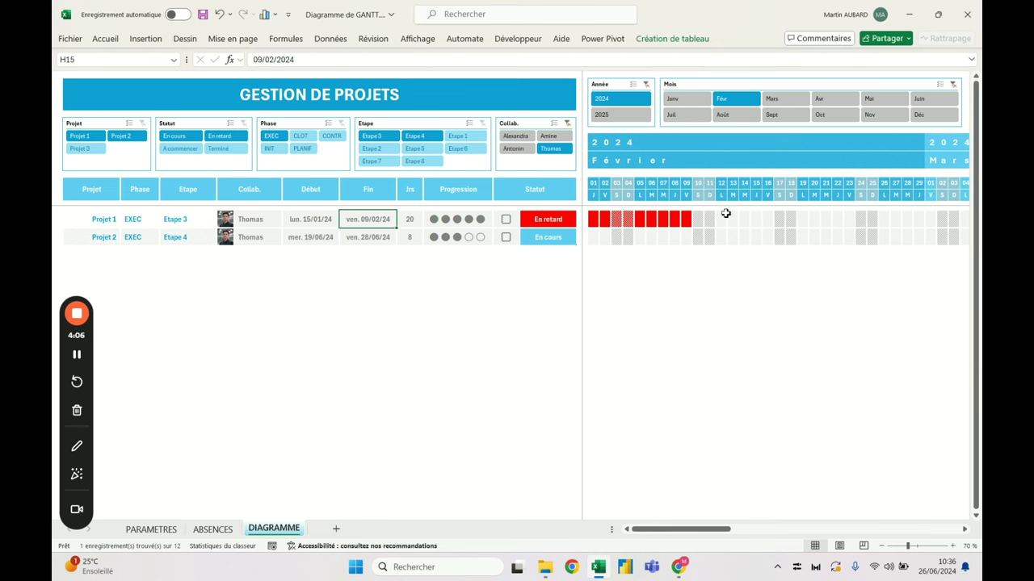
Step: Re-tick Projet 1's Etape 3 and clear the Collab. slicer filter to list all tasks
left_click(505, 219)
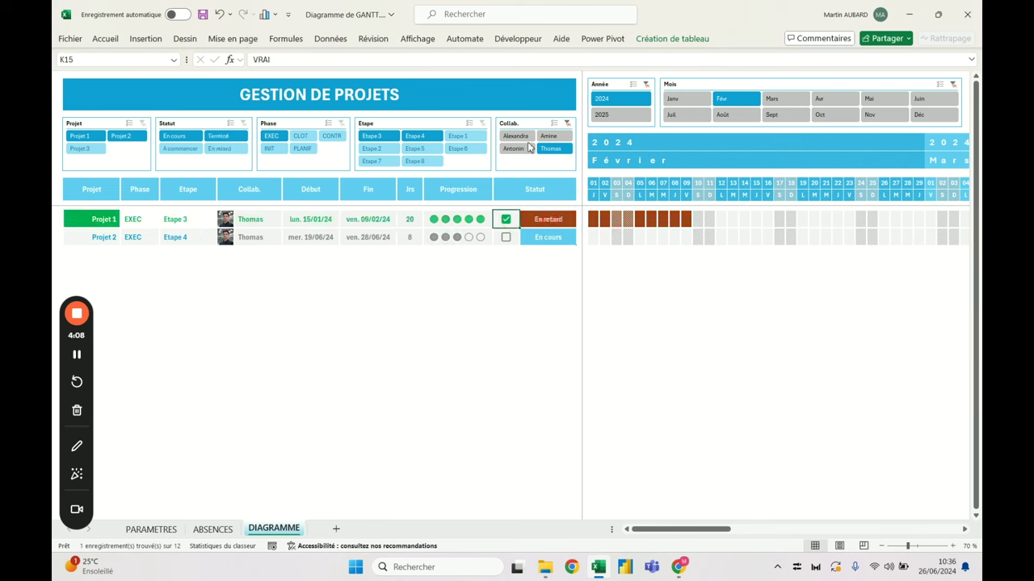
left_click(567, 122)
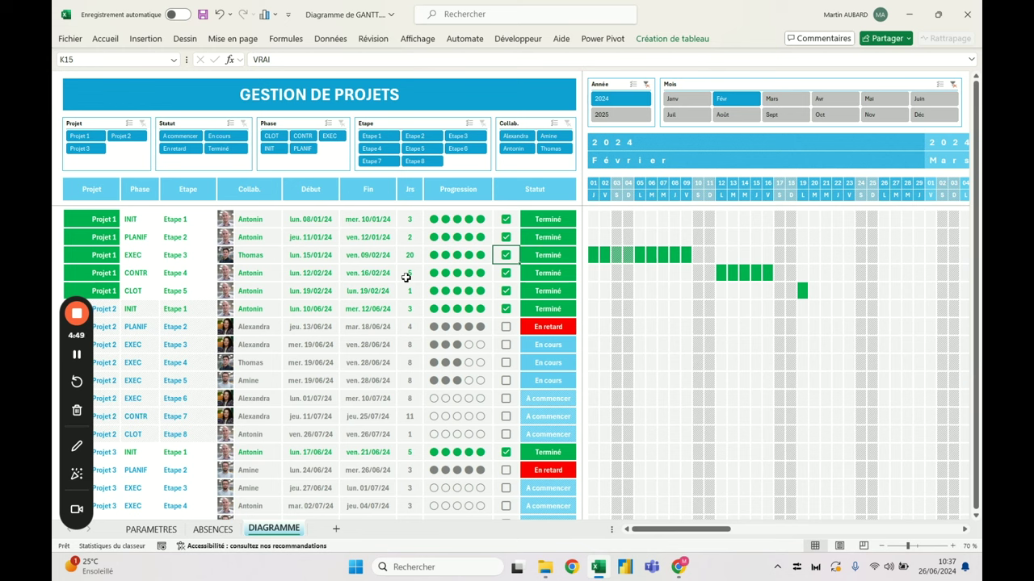
left_click(102, 218)
left_click_drag(348, 291, 485, 473)
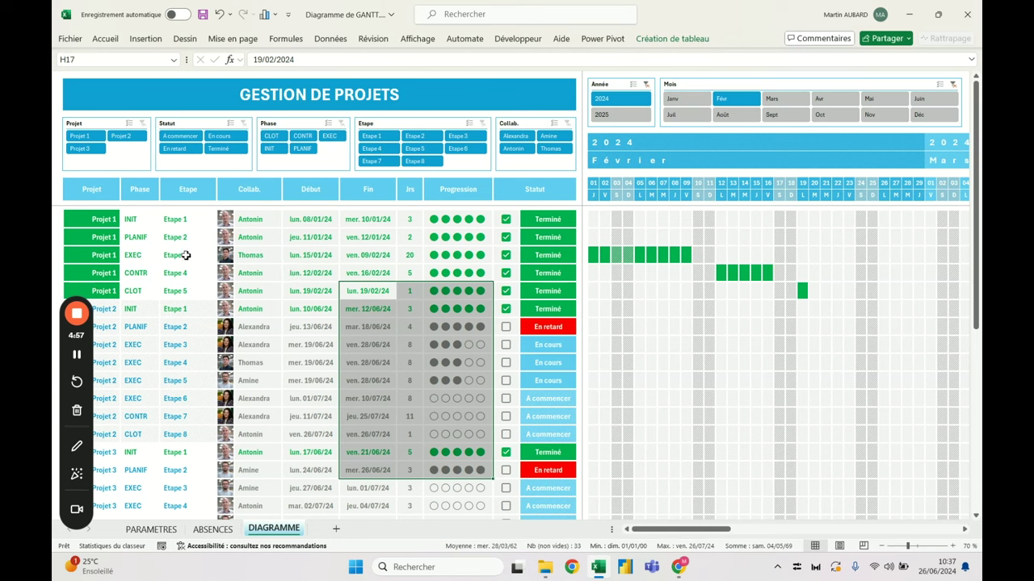
Step: Select the task table from Projet to Fin, then switch to the raw data workbook
left_click_drag(98, 221, 388, 504)
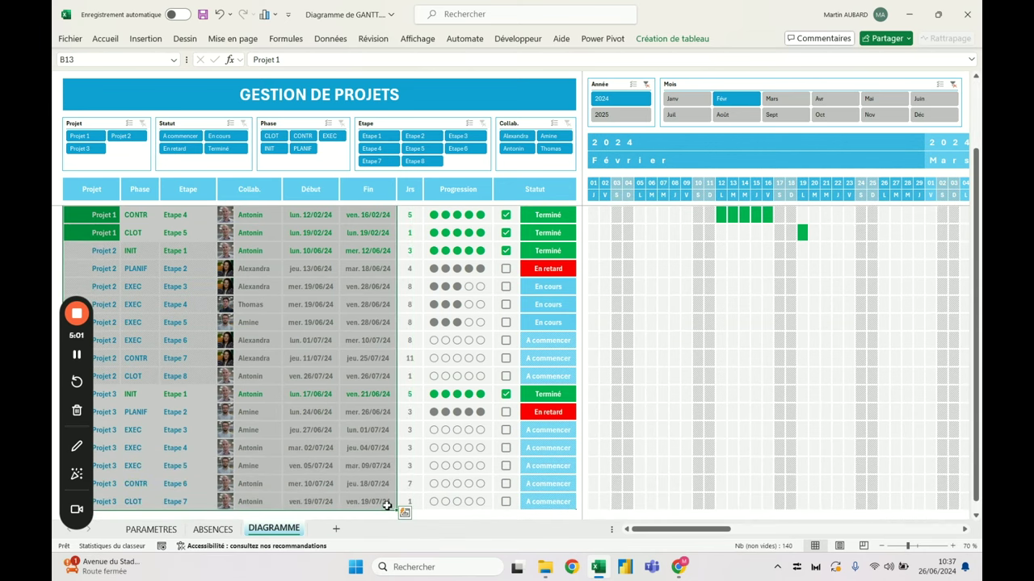
scroll(377, 481, "up", 1)
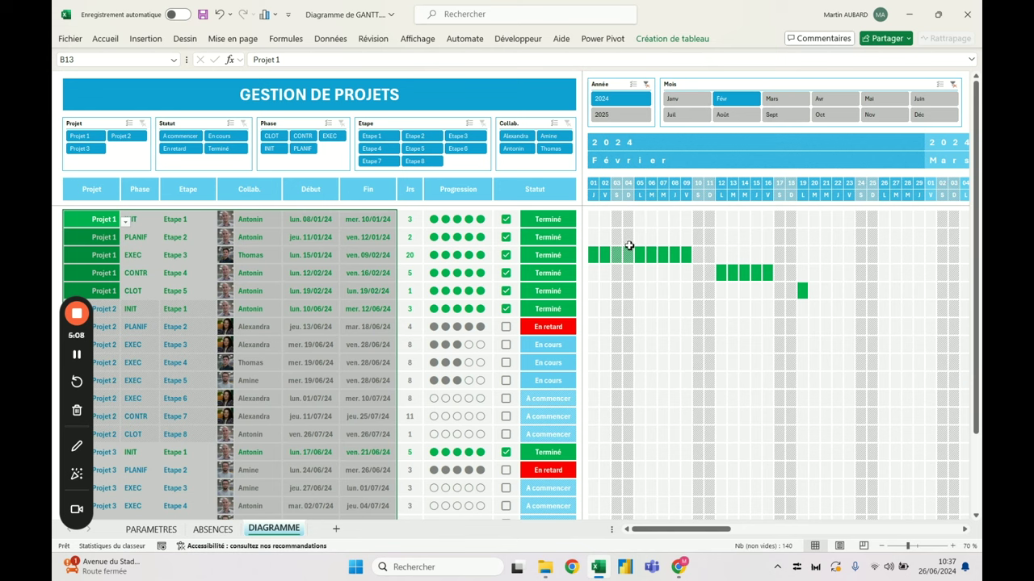
left_click(351, 225)
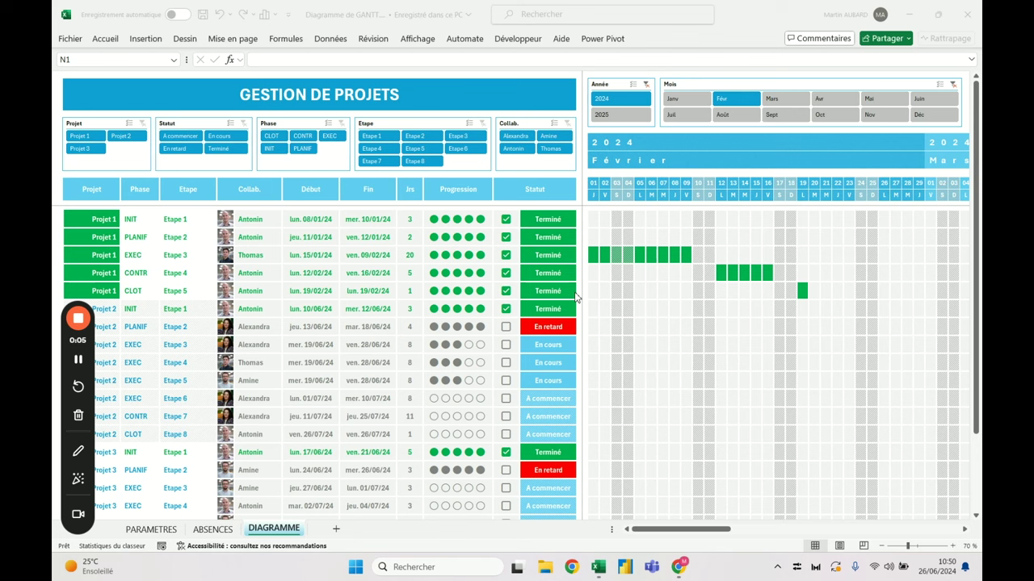
left_click_drag(93, 349, 972, 364)
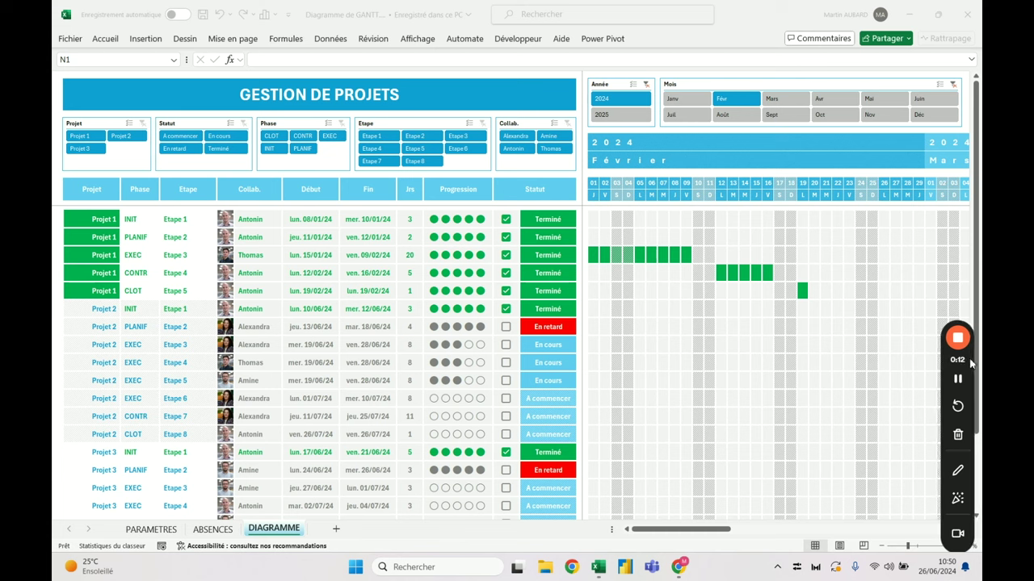
left_click(373, 316)
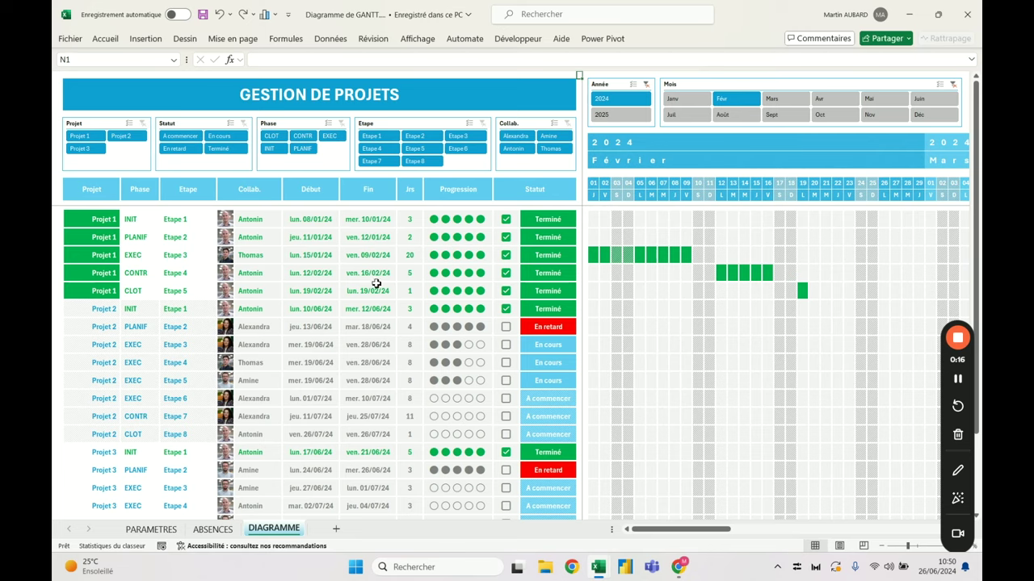
key("alt+Tab")
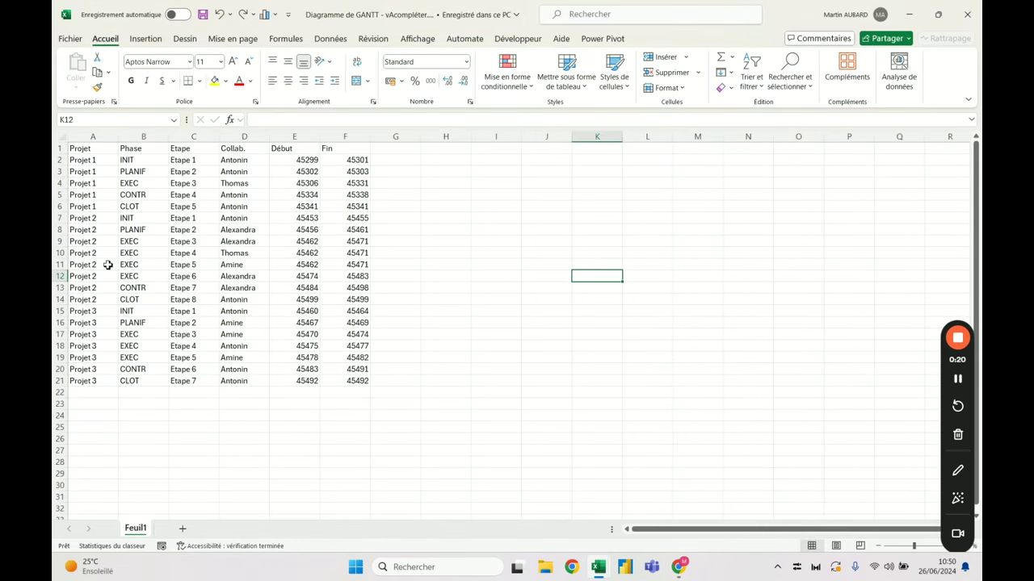
Step: Delete the Etape values in C2:C21 of the vAcompléter workbook and return to the dashboard
left_click(211, 162)
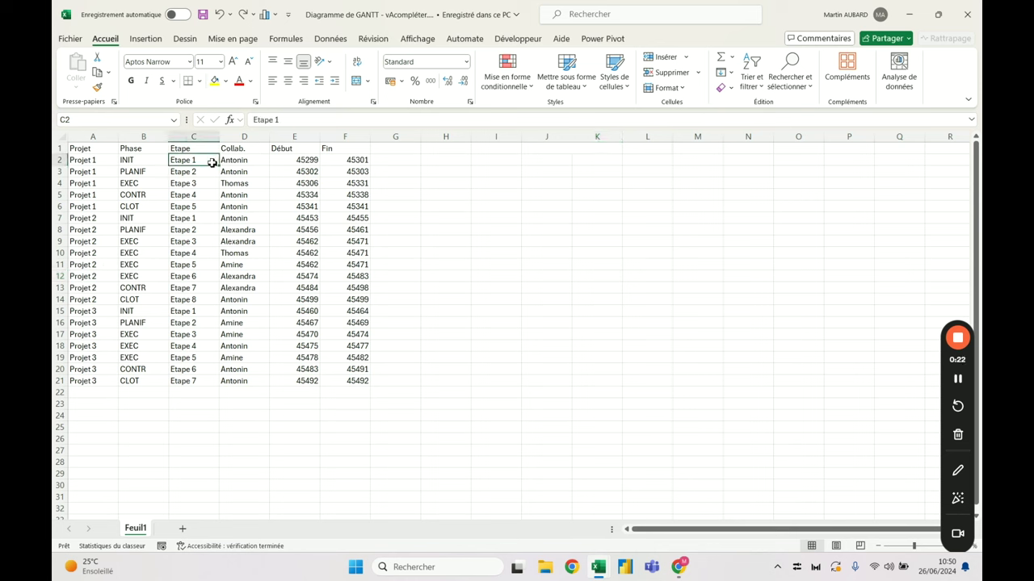
left_click_drag(212, 162, 203, 384)
key("Delete")
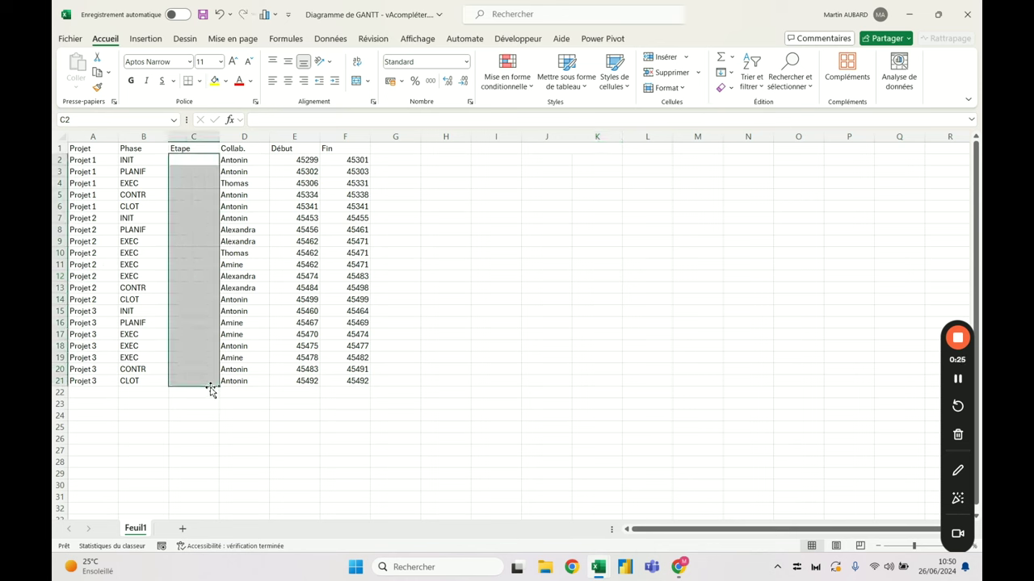
left_click(331, 289)
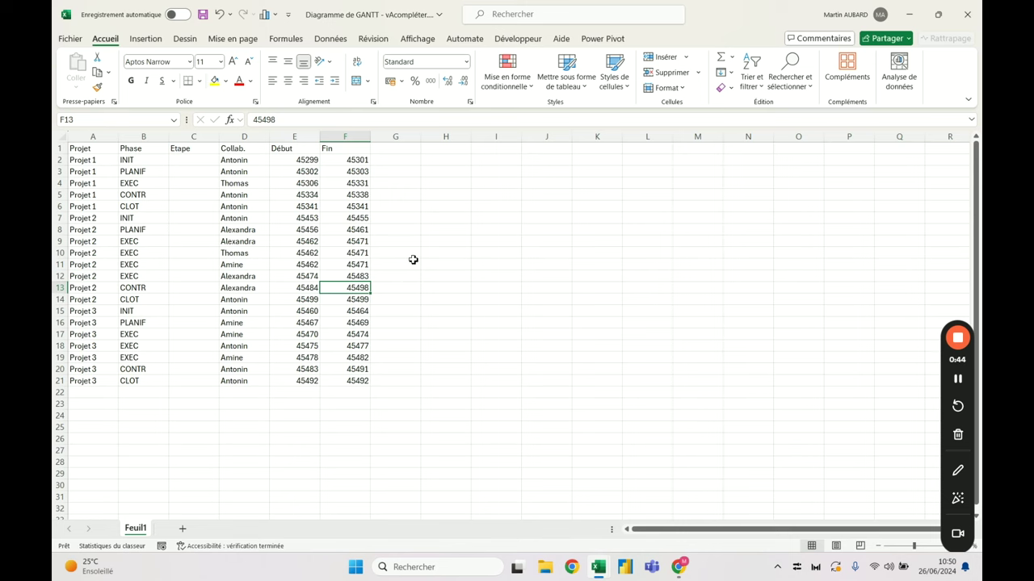
key("alt+Tab")
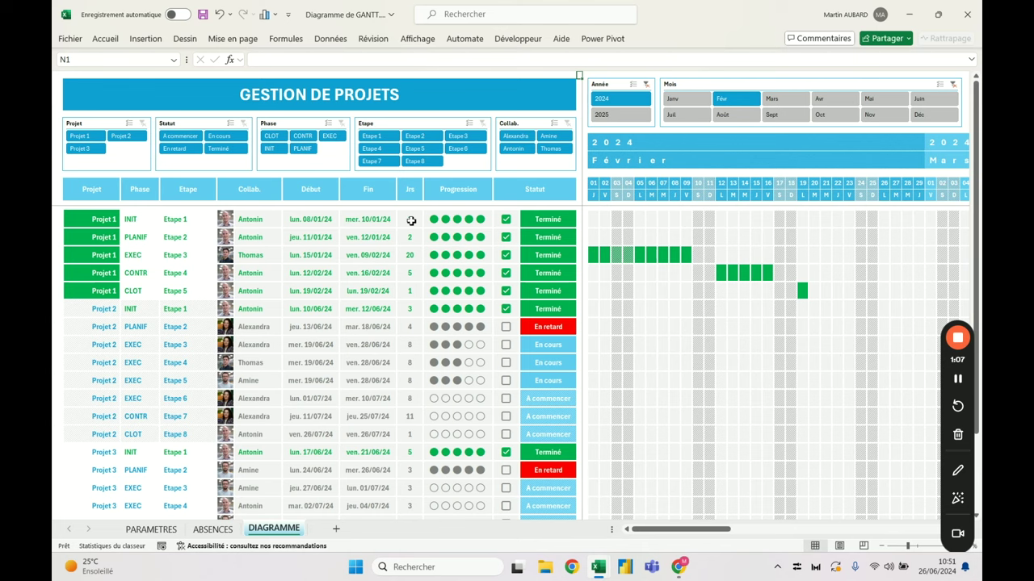
Step: Copy the raw data table A1:F21 in the vAcompléter workbook
key("alt+Tab")
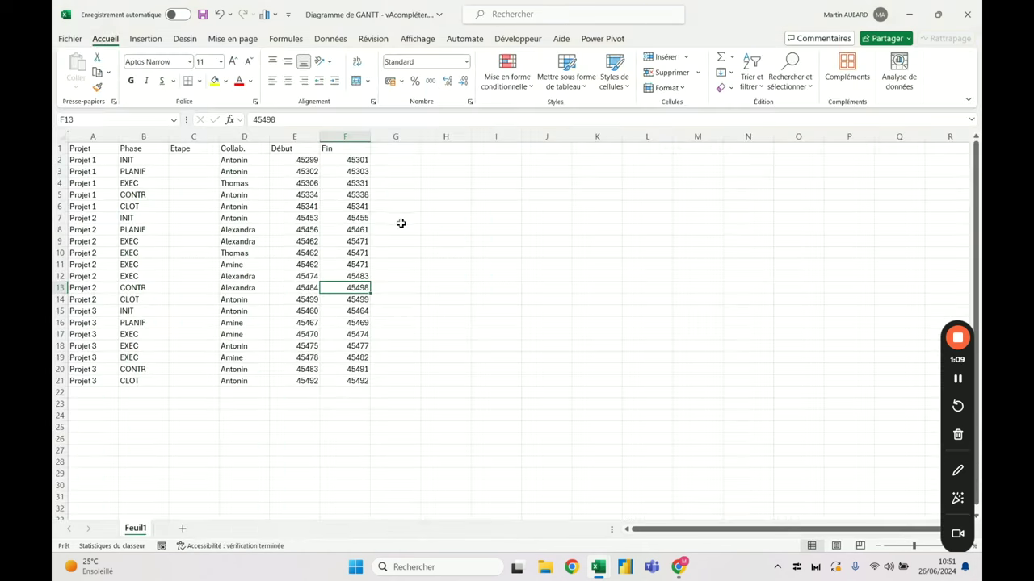
left_click_drag(106, 152, 365, 392)
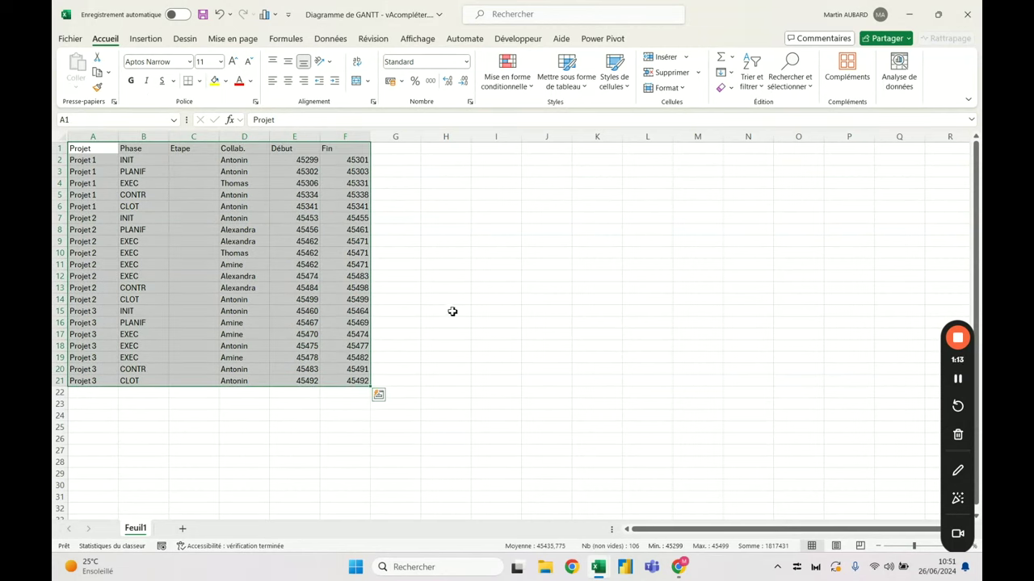
key("ctrl+c")
Step: Turn on row and column headings on the dashboard, then select rows 1–13 in the data workbook
key("alt+Tab")
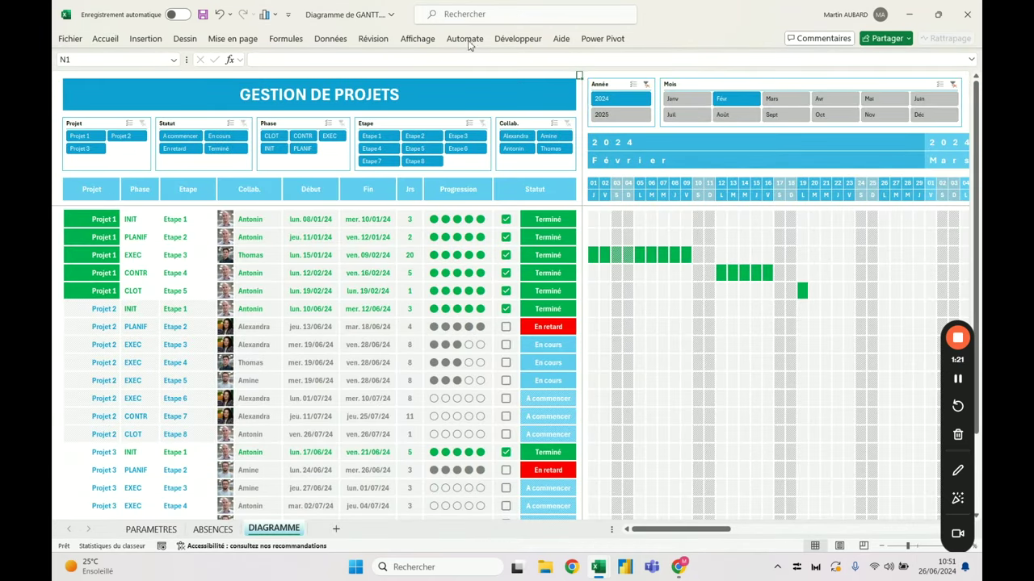
left_click(417, 39)
left_click(525, 59)
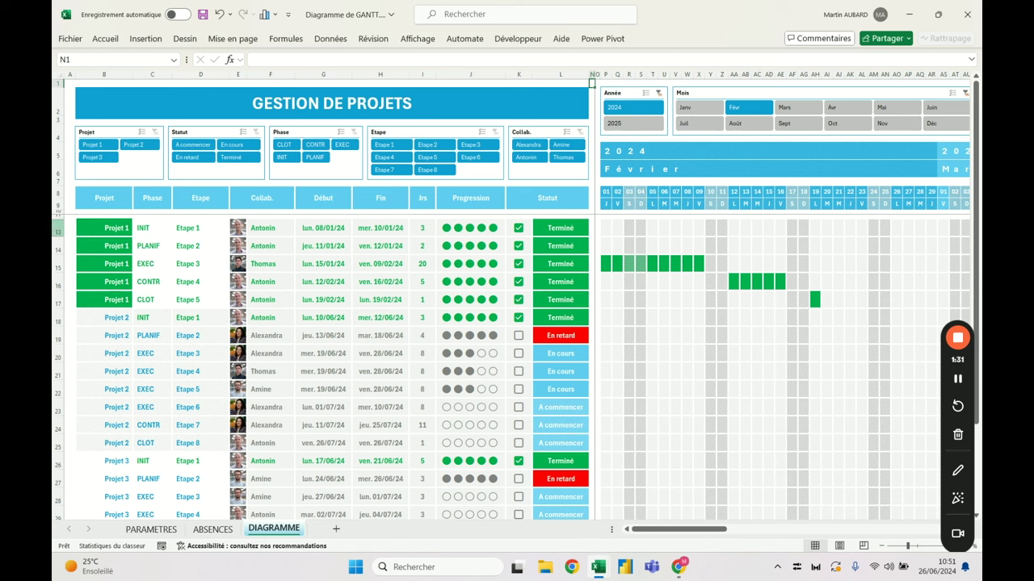
key("alt+Tab")
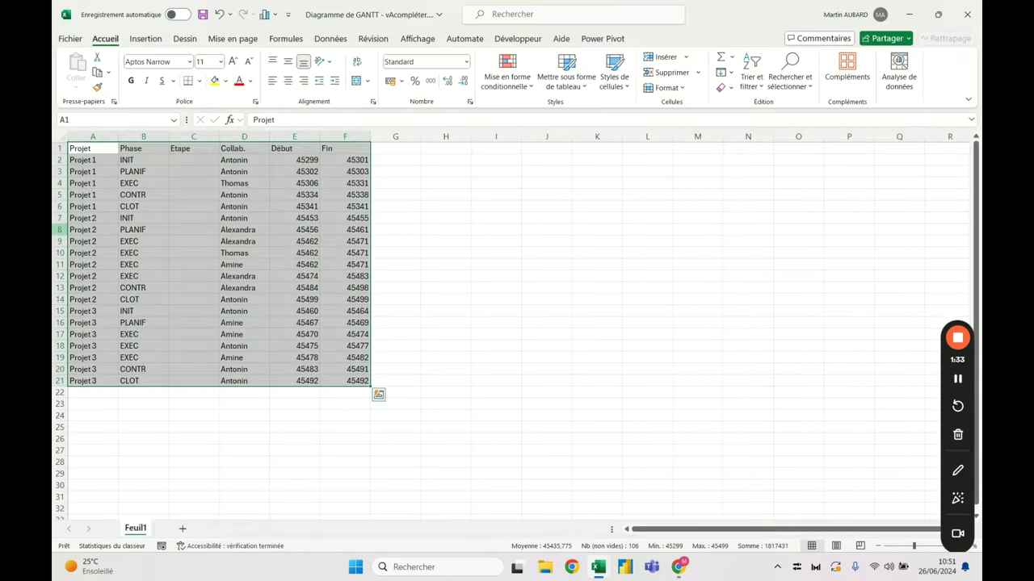
left_click_drag(61, 149, 61, 289)
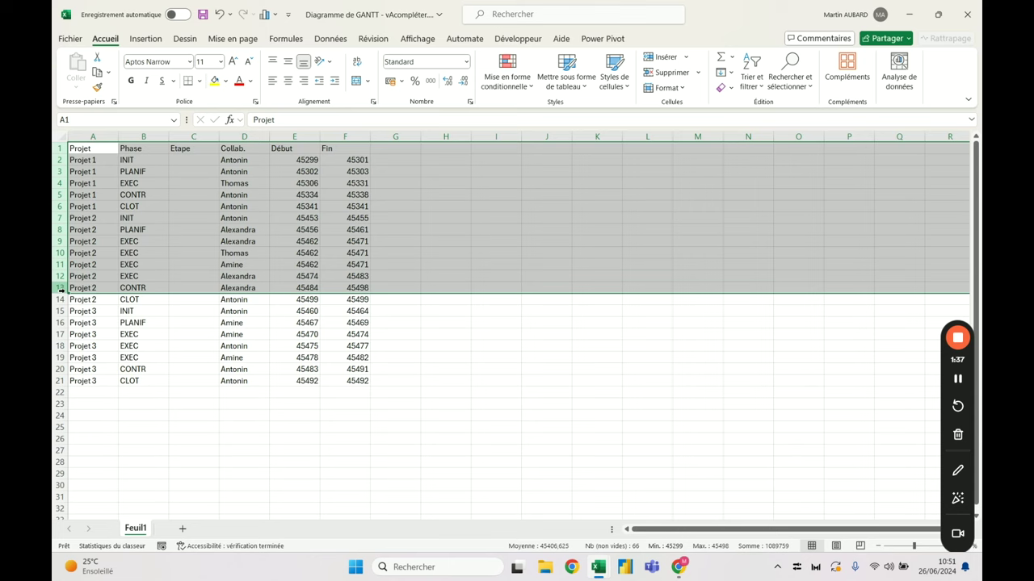
Step: Insert 13 blank rows above the raw data
key("ctrl+plus")
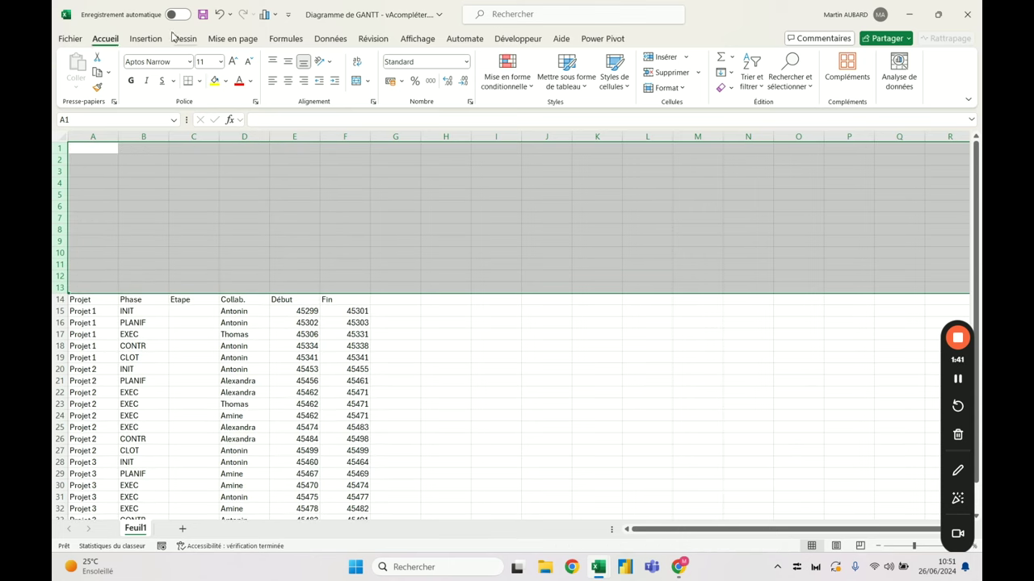
left_click(218, 14)
right_click(71, 149)
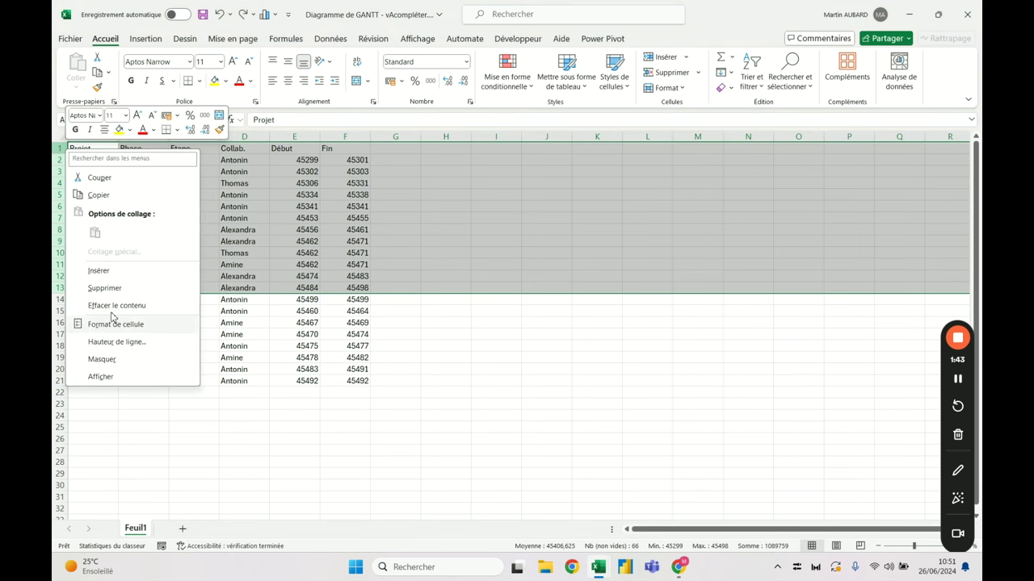
left_click(114, 272)
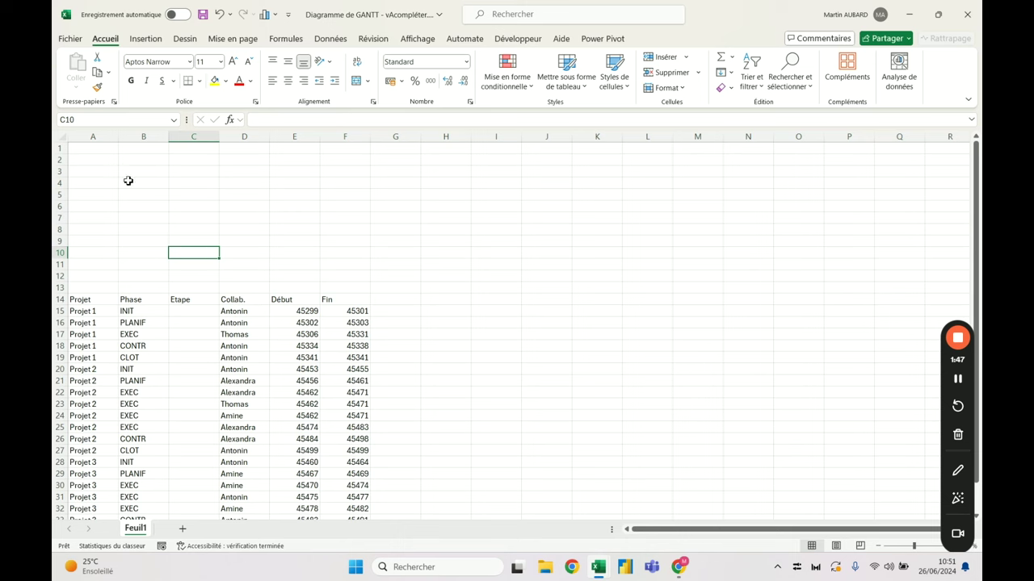
Step: Insert an empty column A before the data and select the table B14:G34
left_click(101, 136)
key("ctrl+plus")
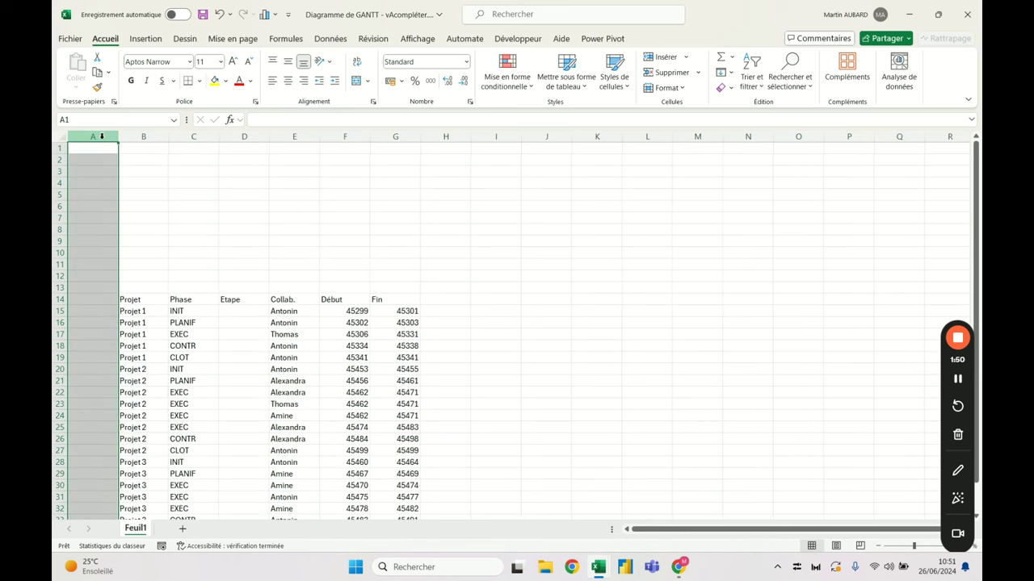
left_click(153, 300)
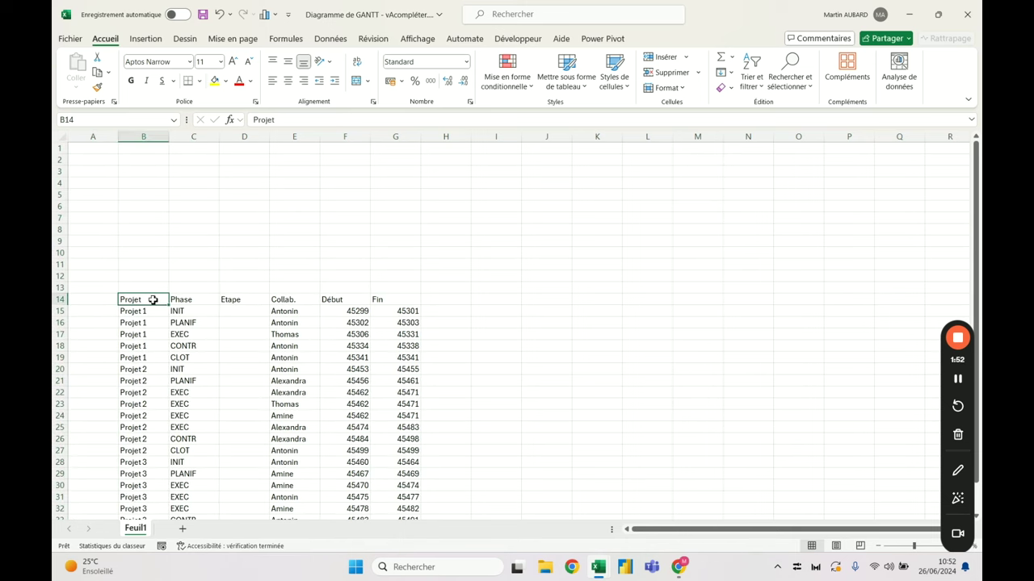
left_click_drag(153, 299, 387, 498)
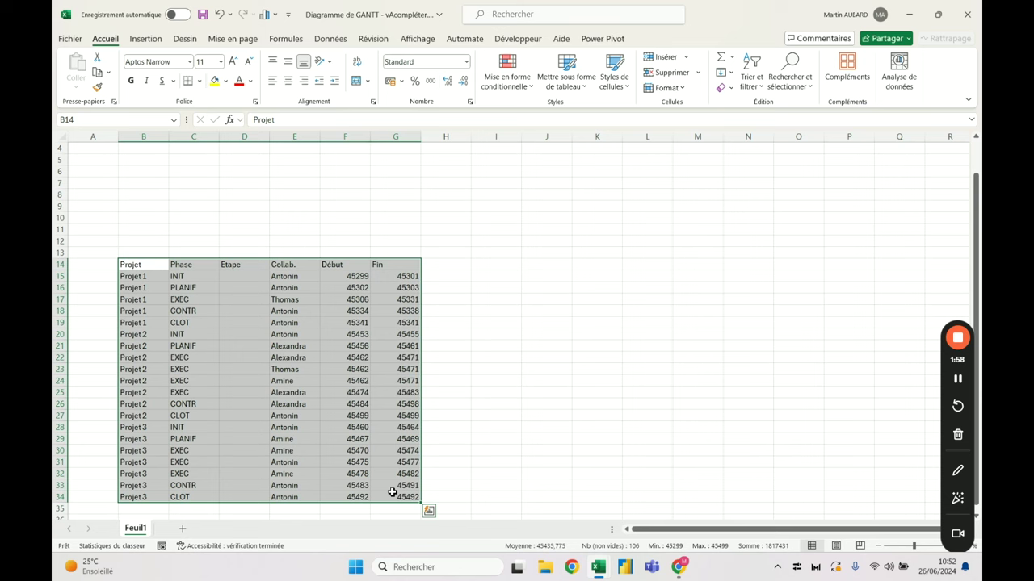
Step: Format B14:G34 as a light blue table with headers, then set its style to None
left_click(577, 69)
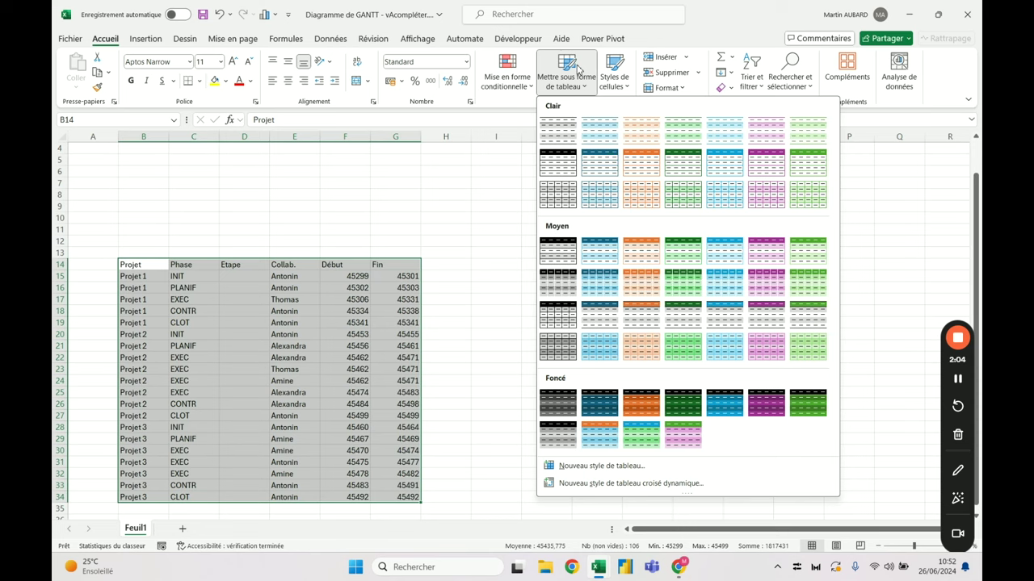
left_click(600, 129)
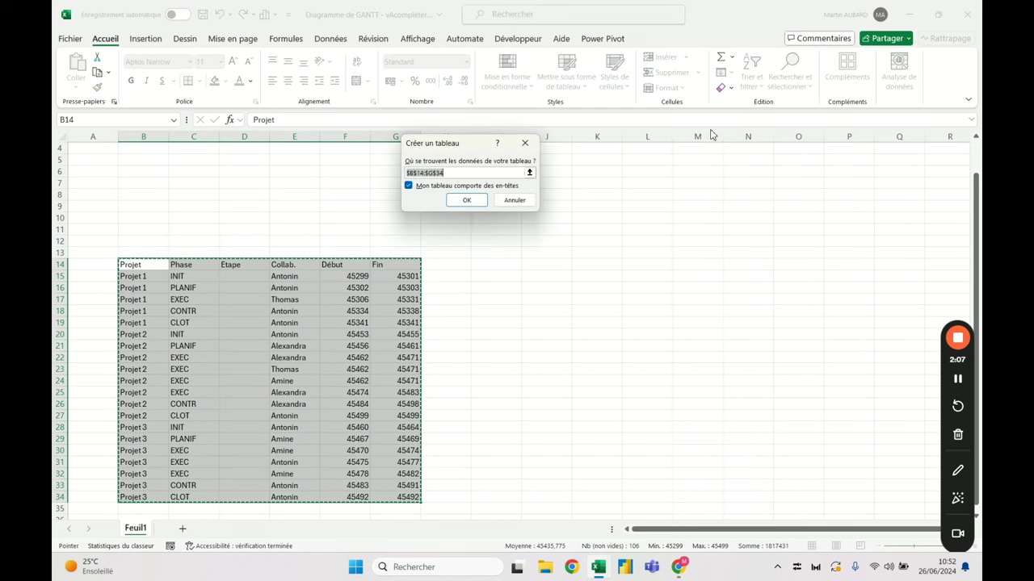
left_click(466, 199)
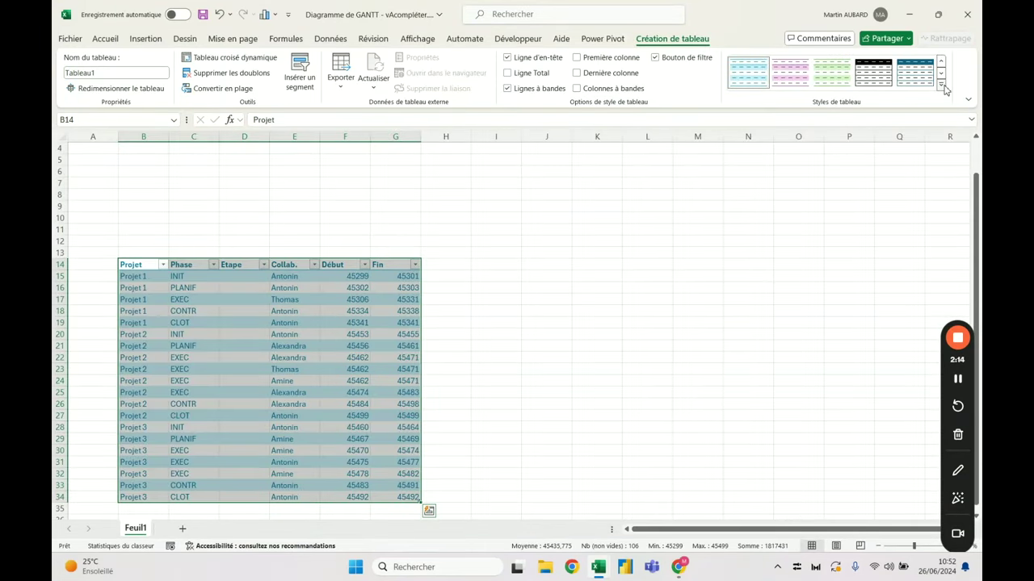
left_click(941, 84)
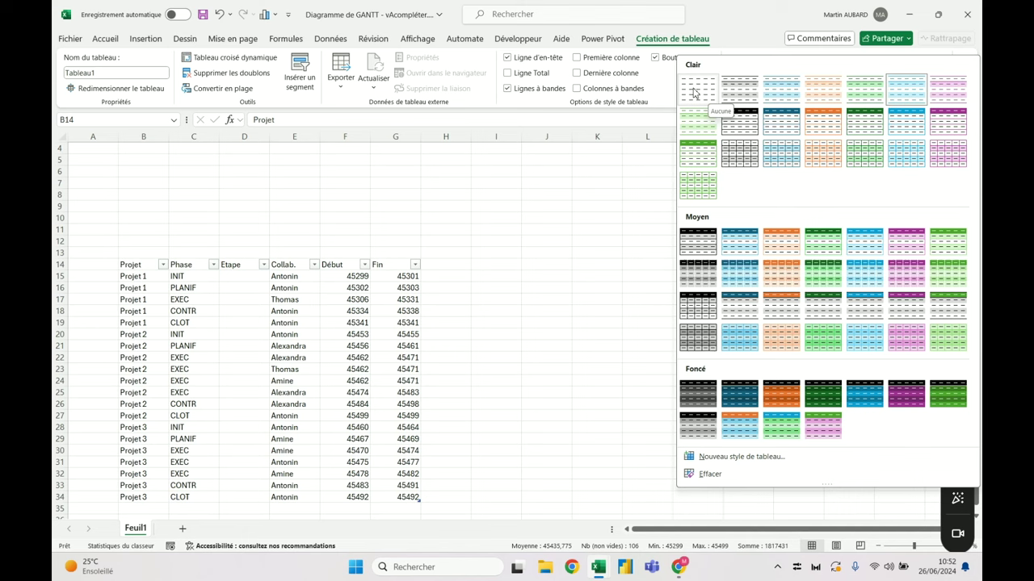
left_click(693, 92)
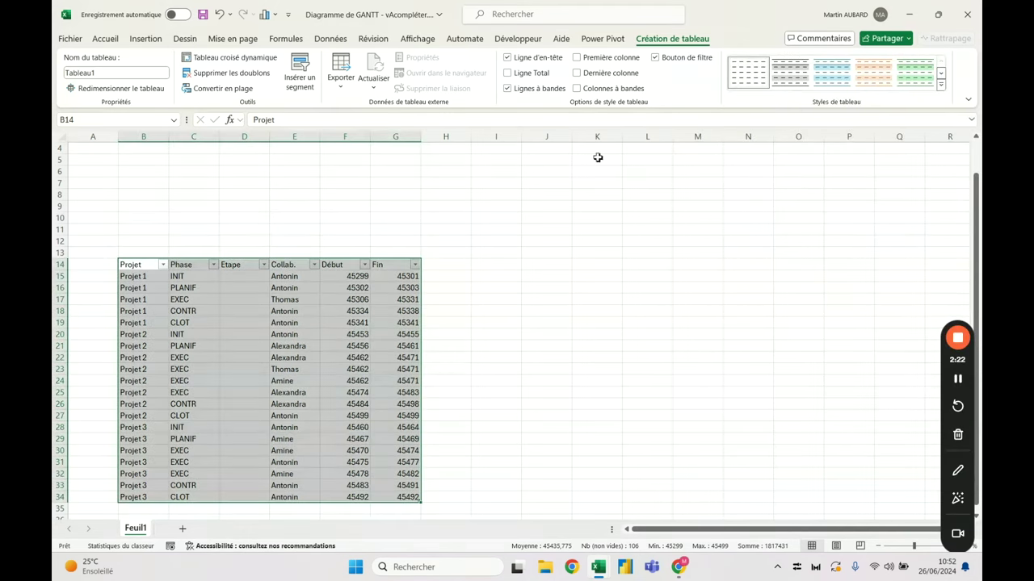
left_click(462, 223)
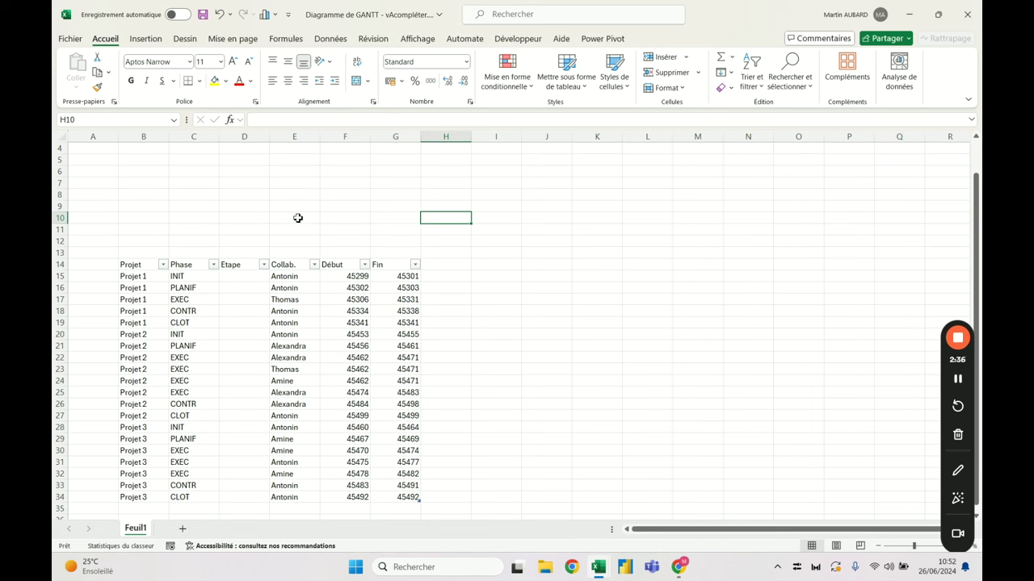
left_click(197, 299)
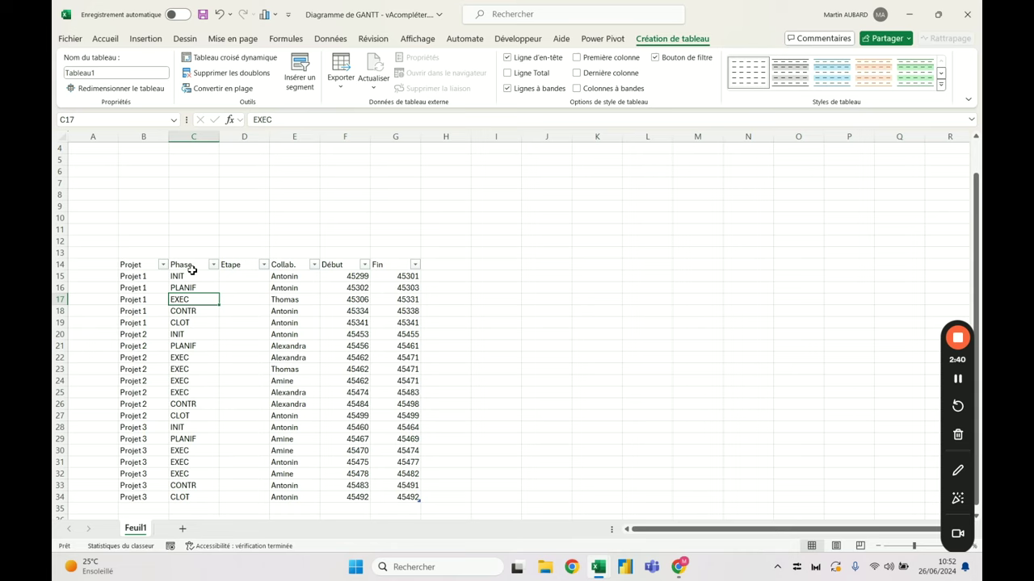
key("alt+Tab")
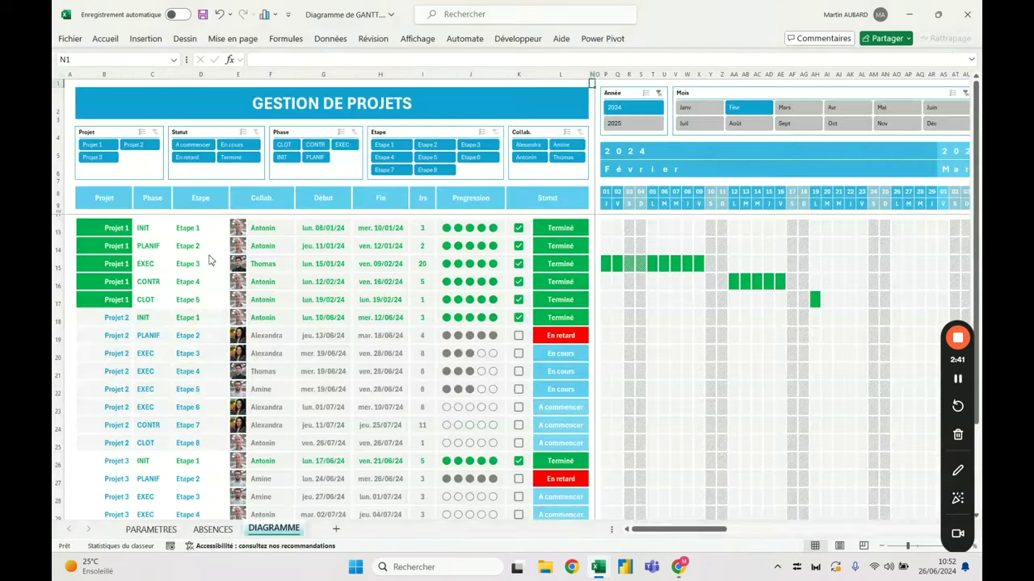
left_click(104, 146)
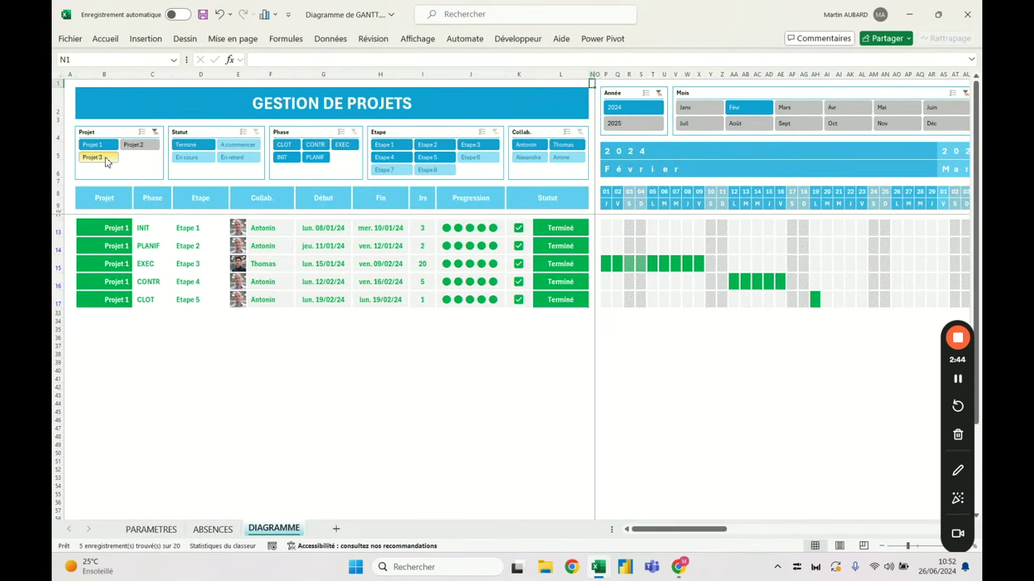
left_click(105, 161)
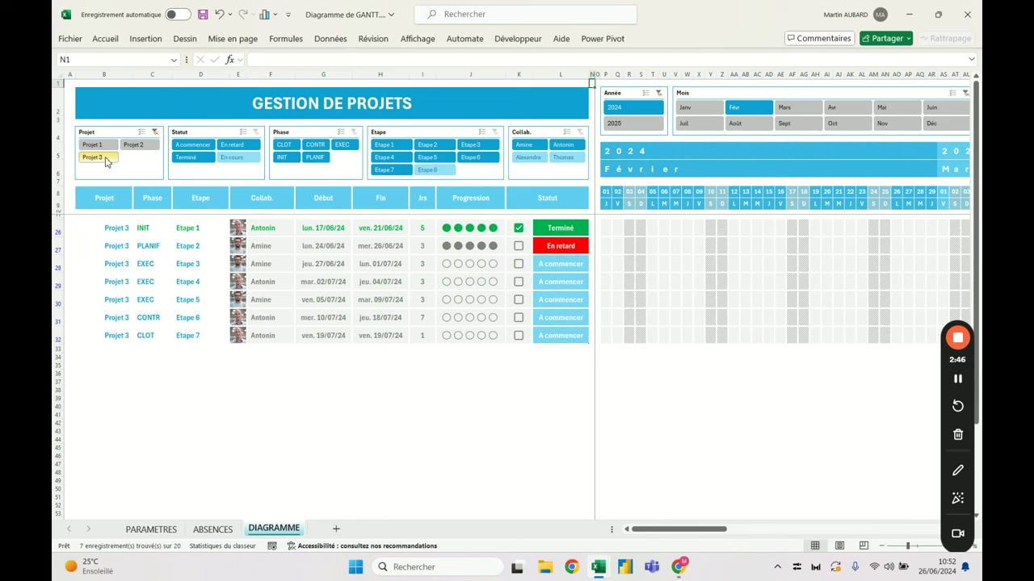
left_click(154, 132)
left_click(530, 147)
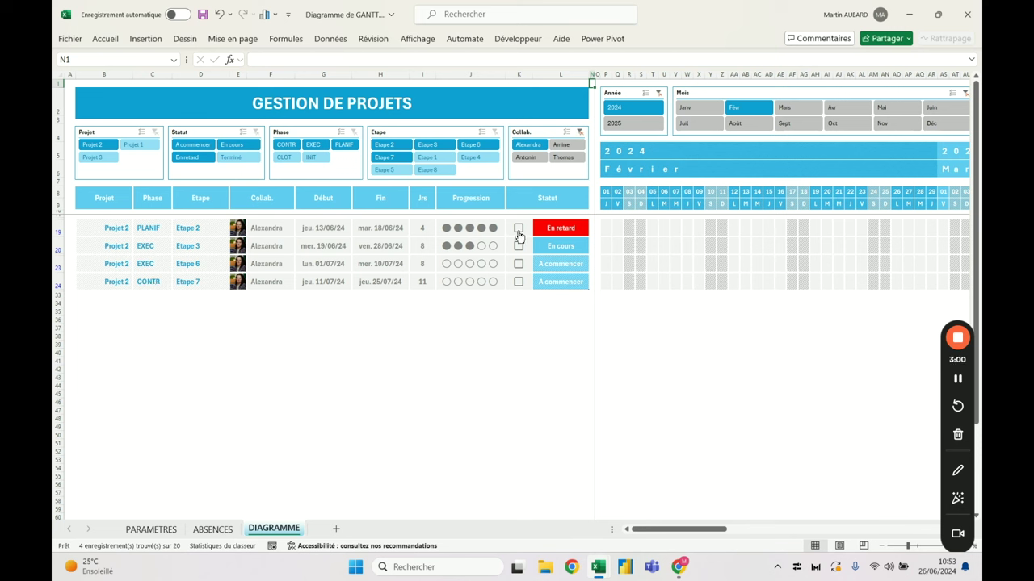
left_click(384, 231)
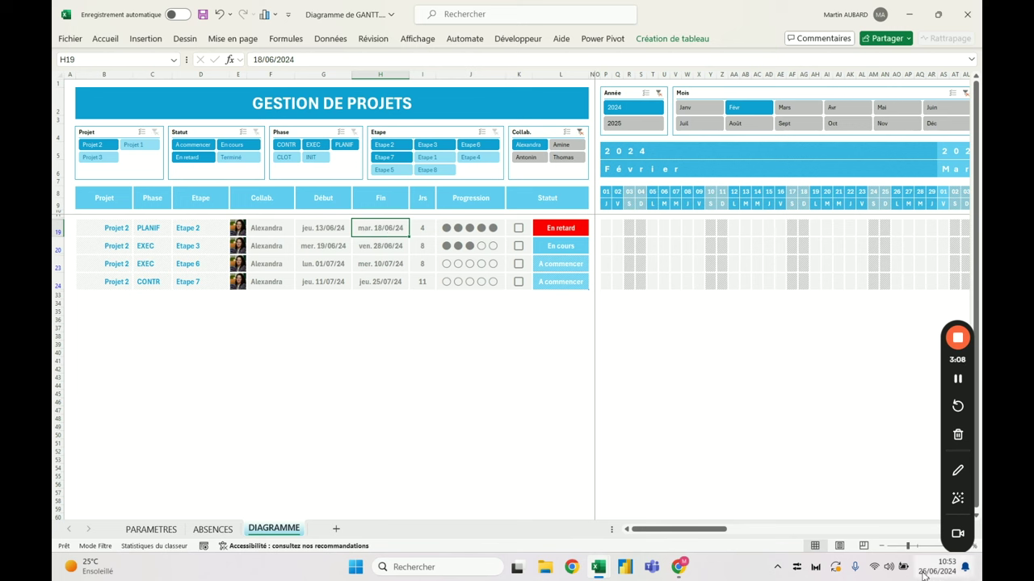
left_click(579, 133)
left_click(554, 133)
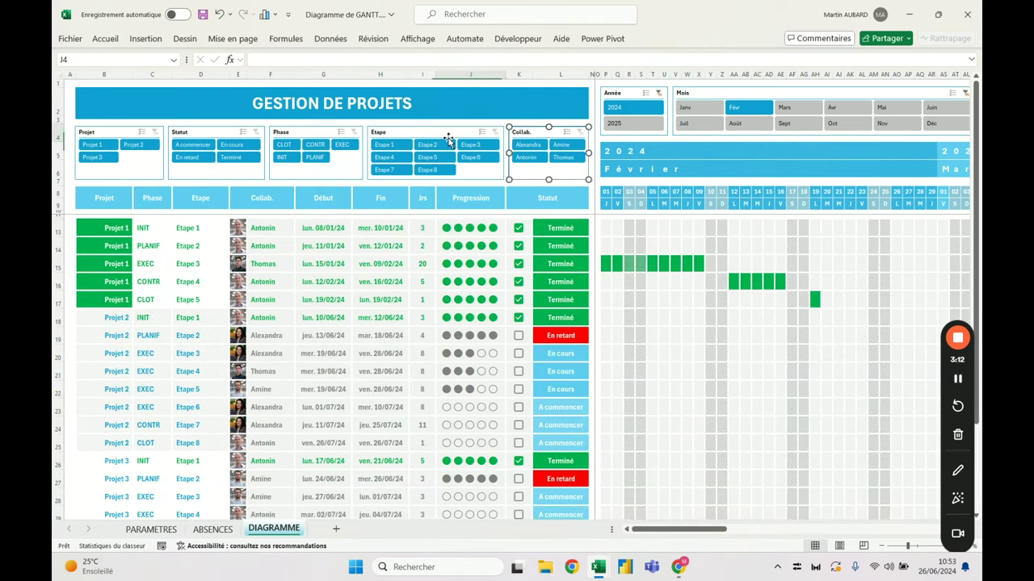
left_click(404, 133)
left_click(206, 134)
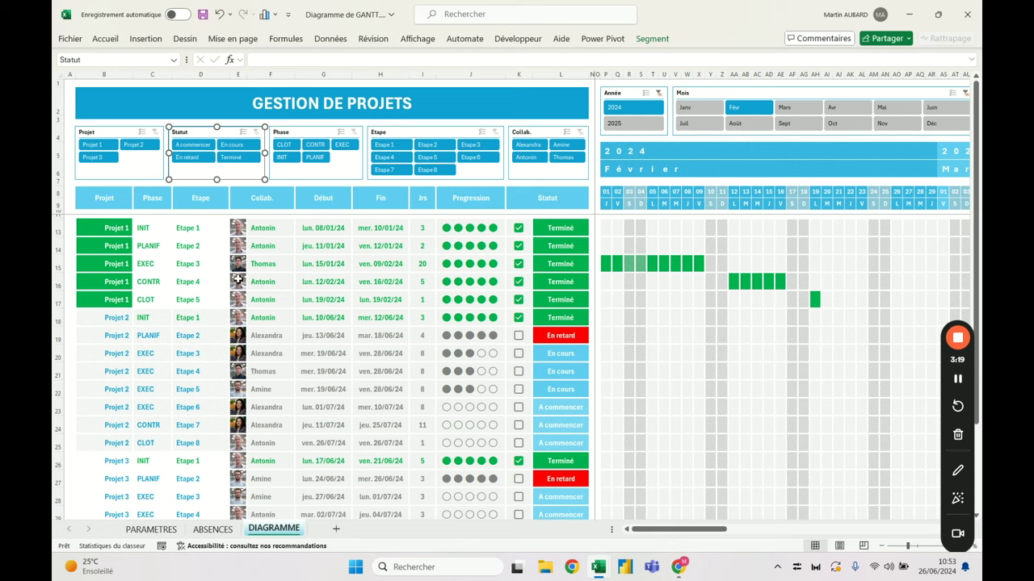
key("alt+Tab")
left_click(142, 276)
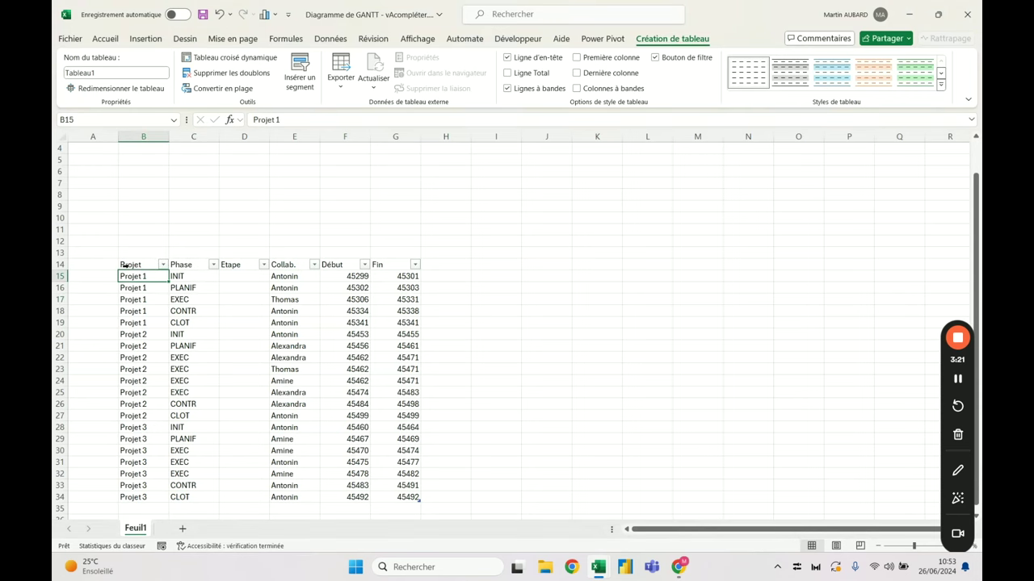
key("alt+Tab")
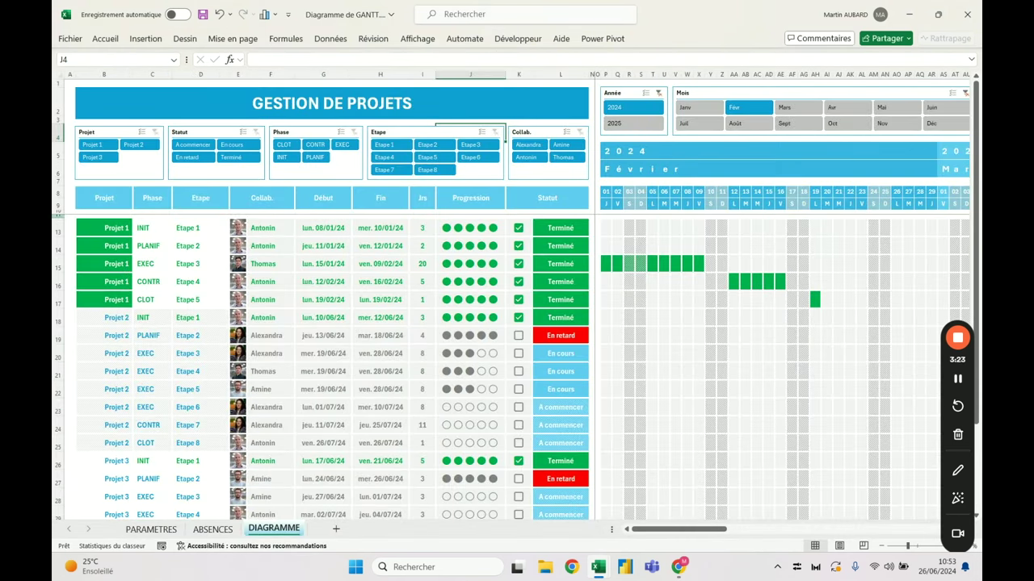
key("alt+Tab")
left_click(148, 298)
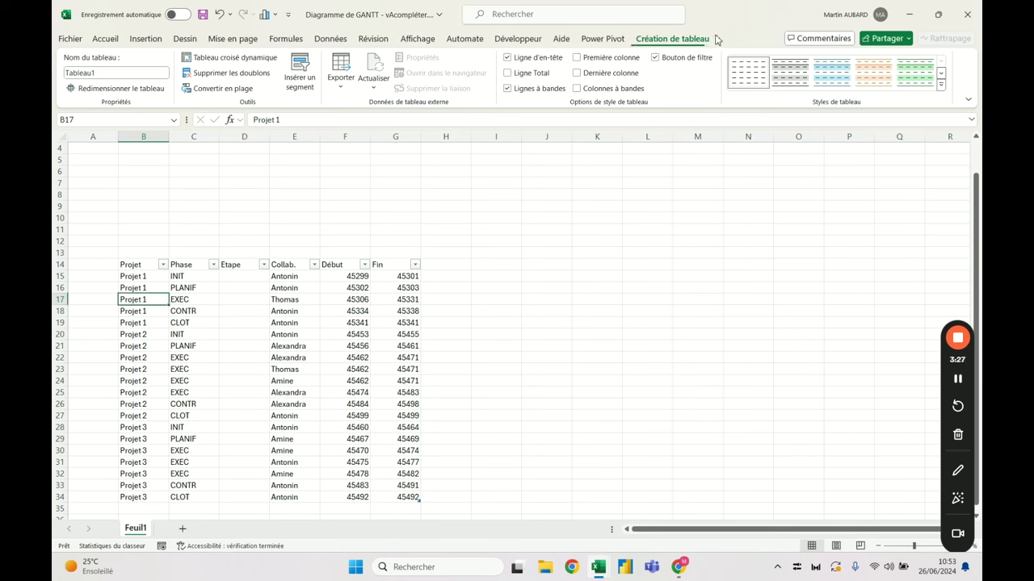
left_click(612, 272)
left_click(368, 311)
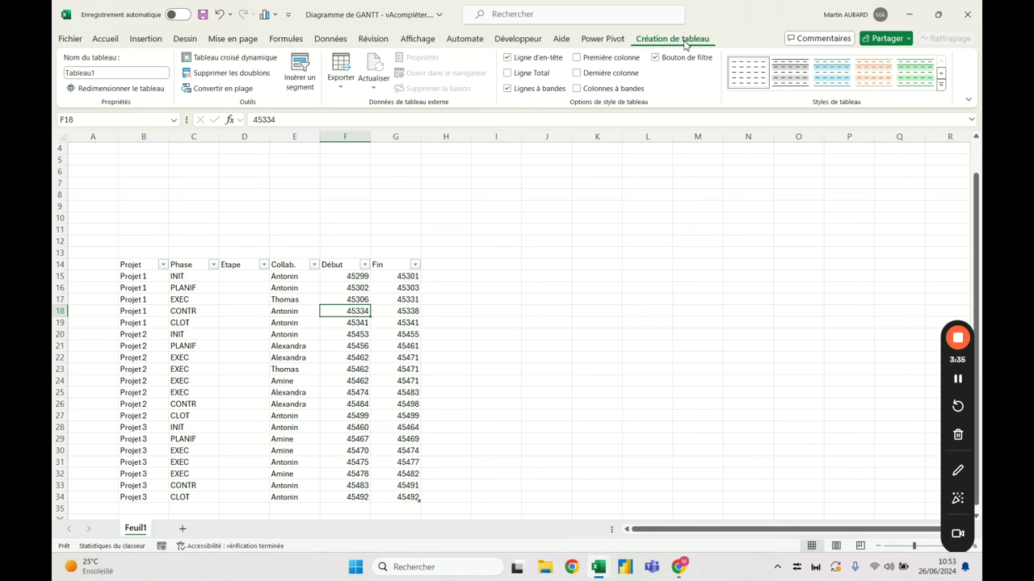
Step: Insert slicers for Tableau1's Projet, Phase, Etape and Collab. columns
left_click(310, 85)
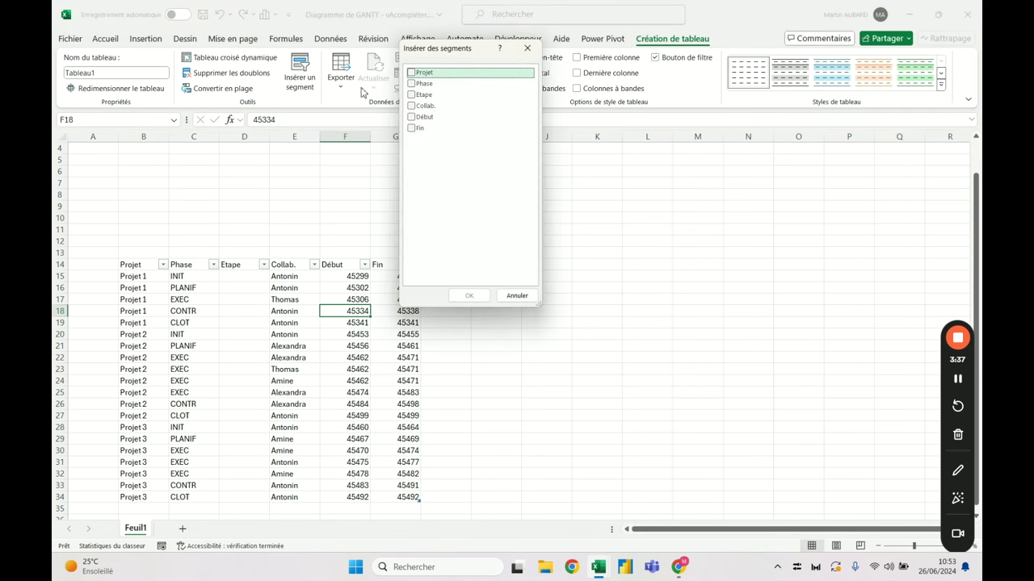
left_click(411, 74)
left_click(411, 84)
left_click(413, 95)
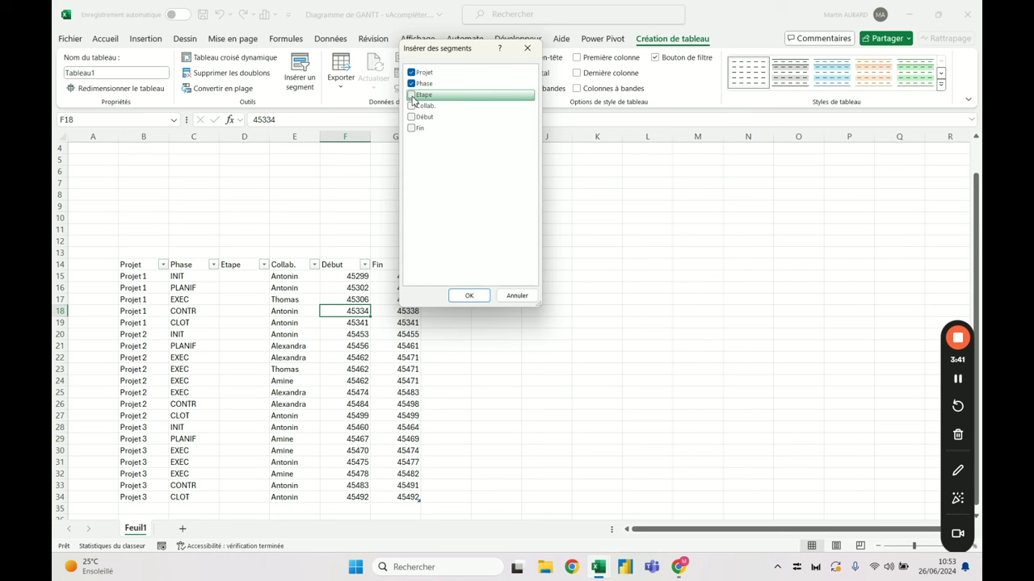
left_click(412, 95)
left_click(411, 107)
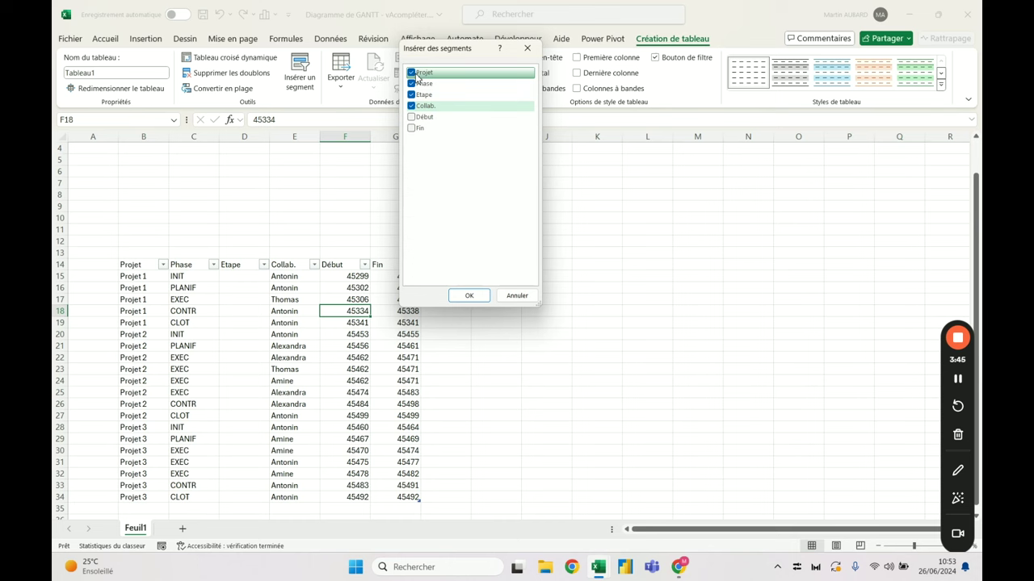
left_click(471, 297)
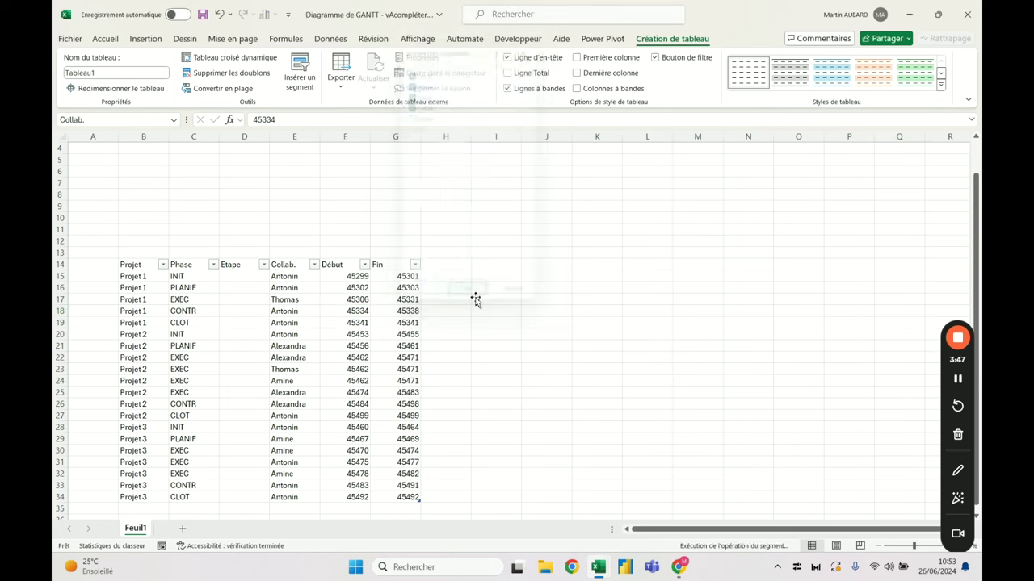
Step: Drag the Projet, Phase, Etape and Collab. slicers into a row beside column F
left_click(452, 172)
left_click_drag(420, 210, 319, 200)
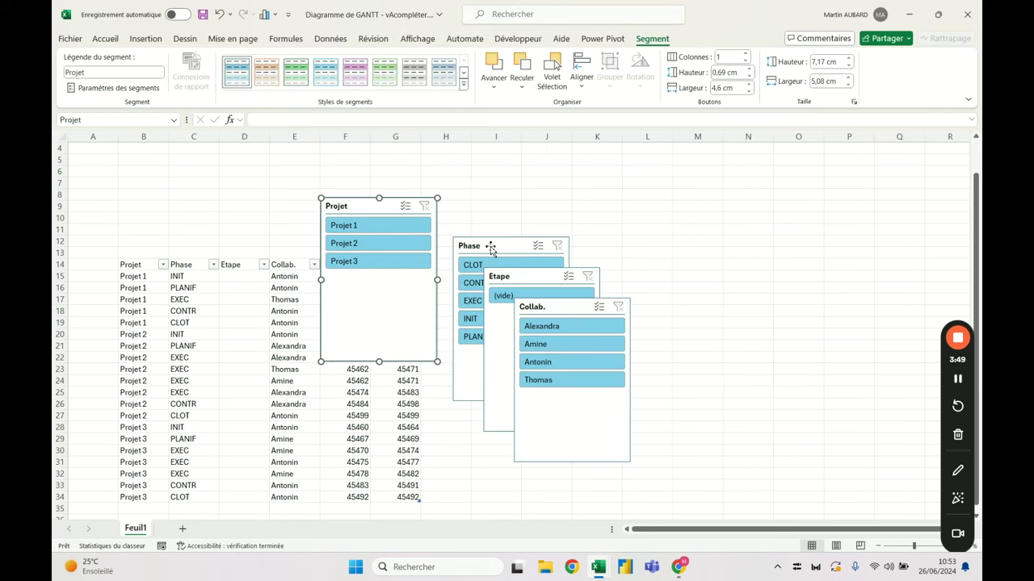
left_click_drag(499, 244, 483, 189)
left_click_drag(542, 277, 608, 220)
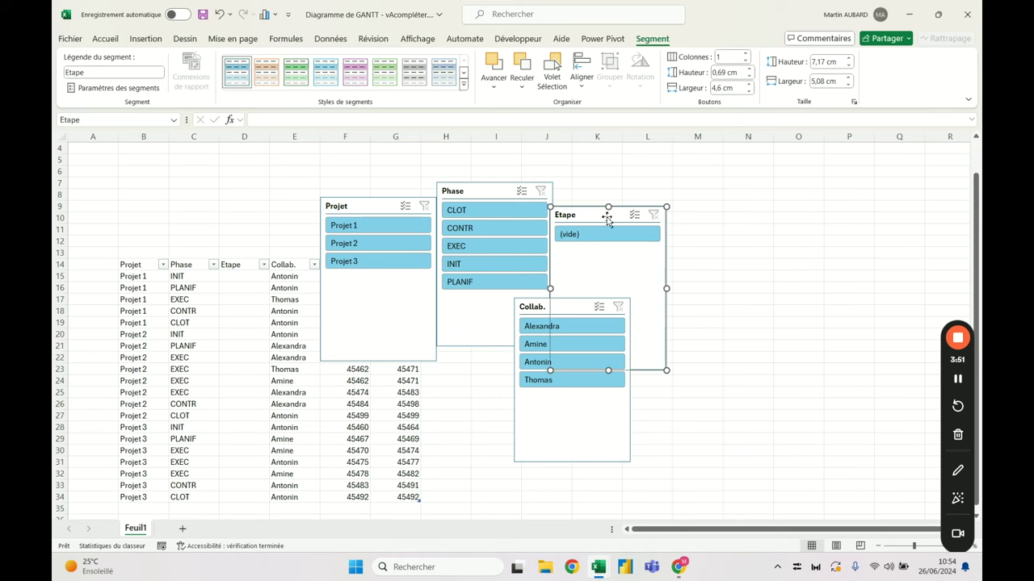
left_click_drag(525, 314, 685, 239)
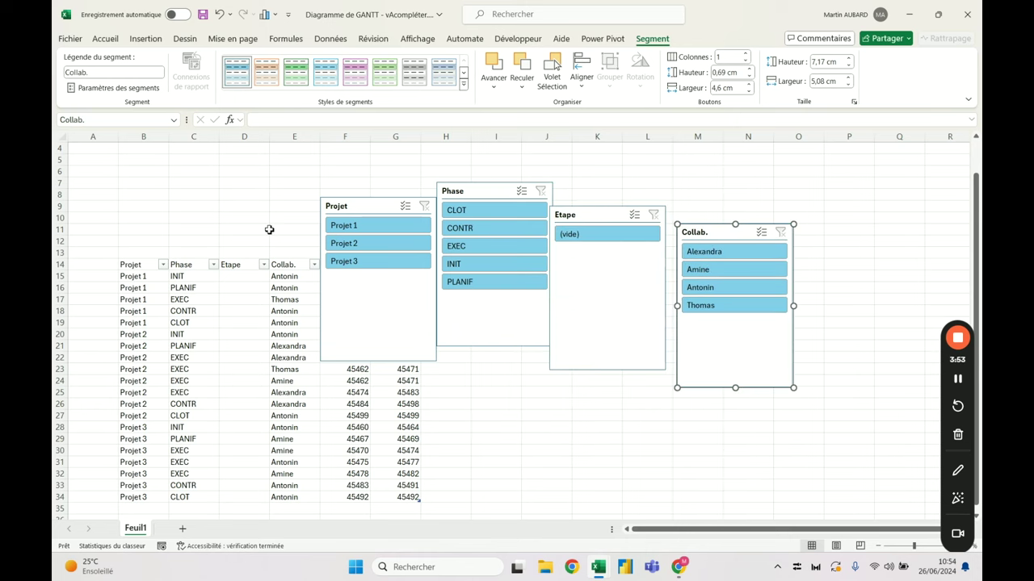
Step: Compare with the dashboard workbook's slicer layout, then return and deselect the slicers
key("alt+Tab")
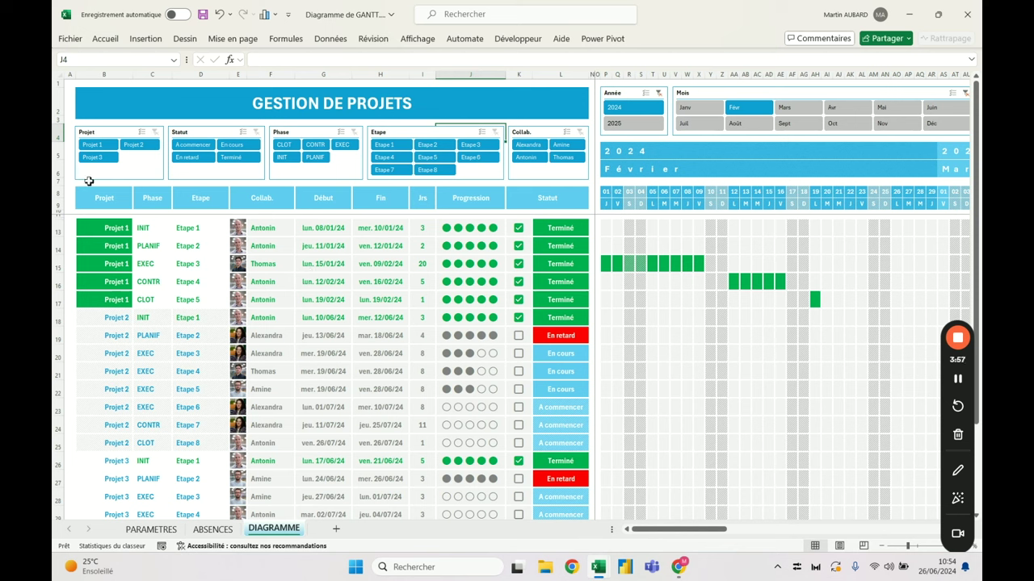
left_click(69, 84)
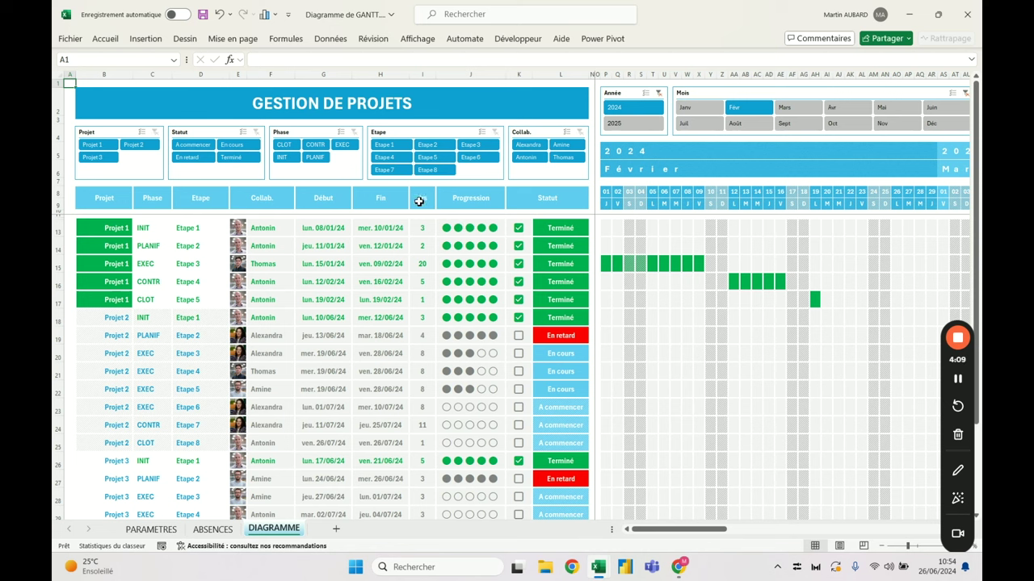
left_click(554, 199)
key("alt+Tab")
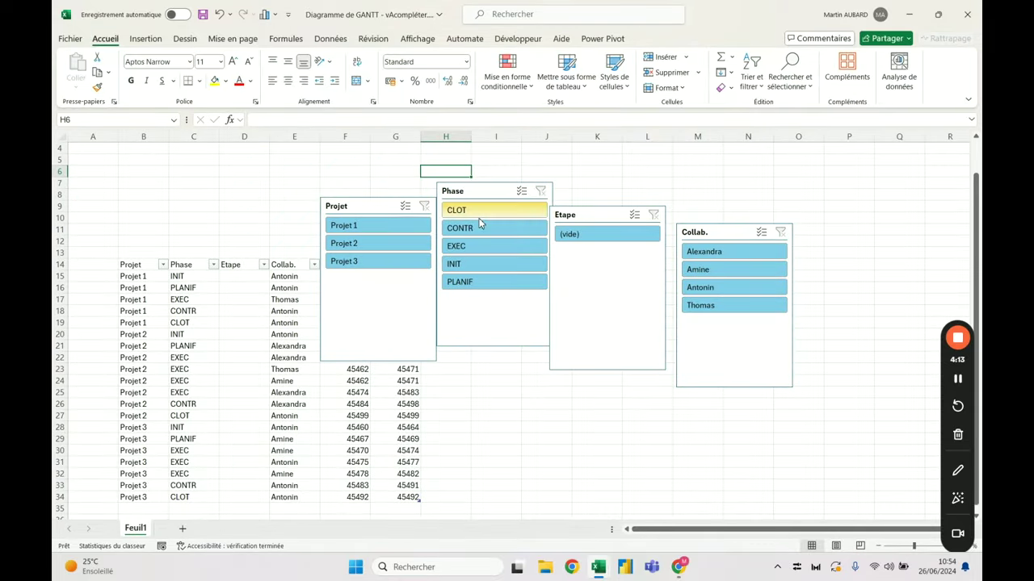
left_click(314, 197)
Step: Move the Projet slicer over columns B–D and set column A's width to 3
left_click_drag(380, 208, 203, 173)
right_click(96, 139)
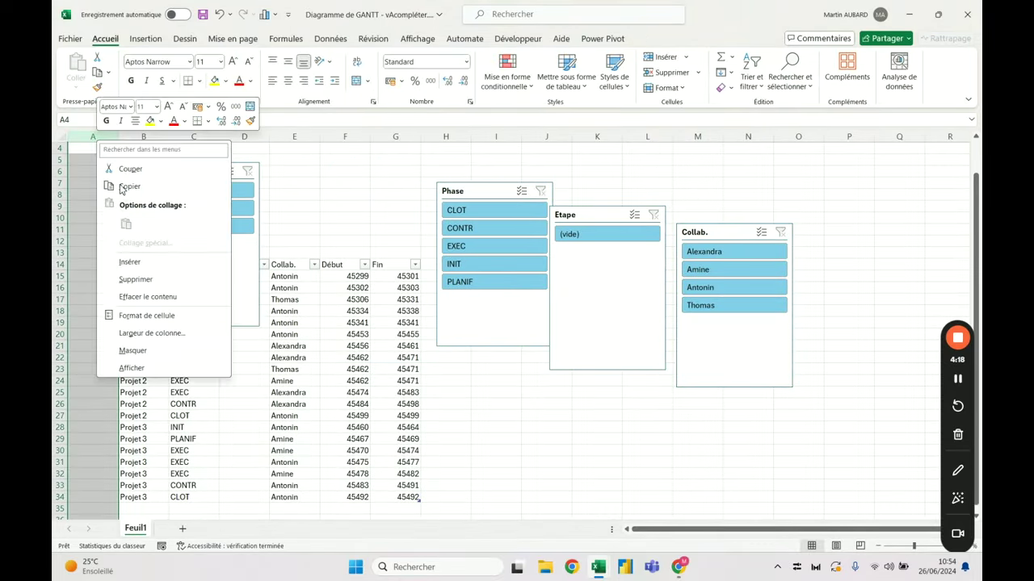
left_click(157, 336)
type("3")
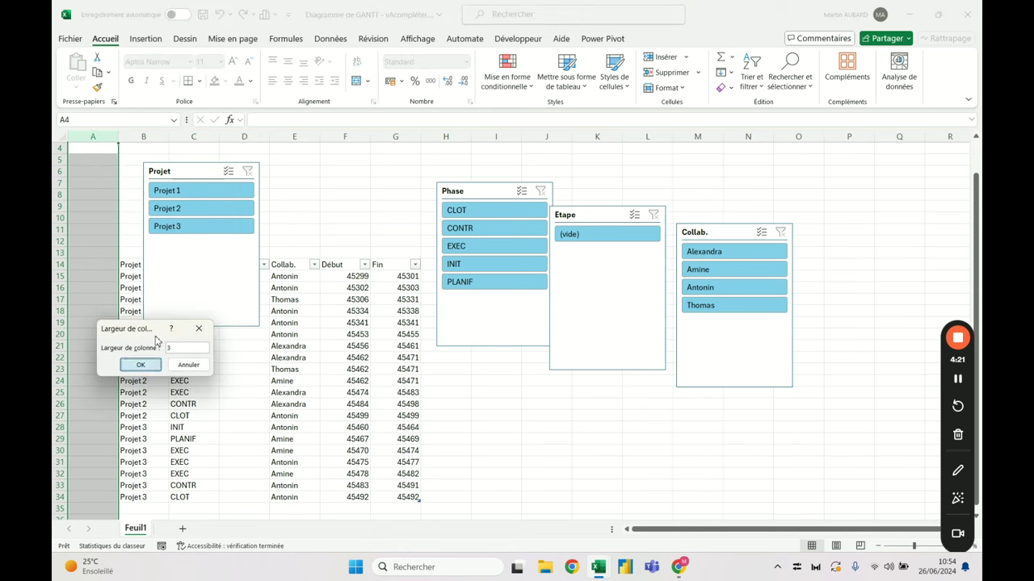
left_click(141, 364)
left_click(301, 172)
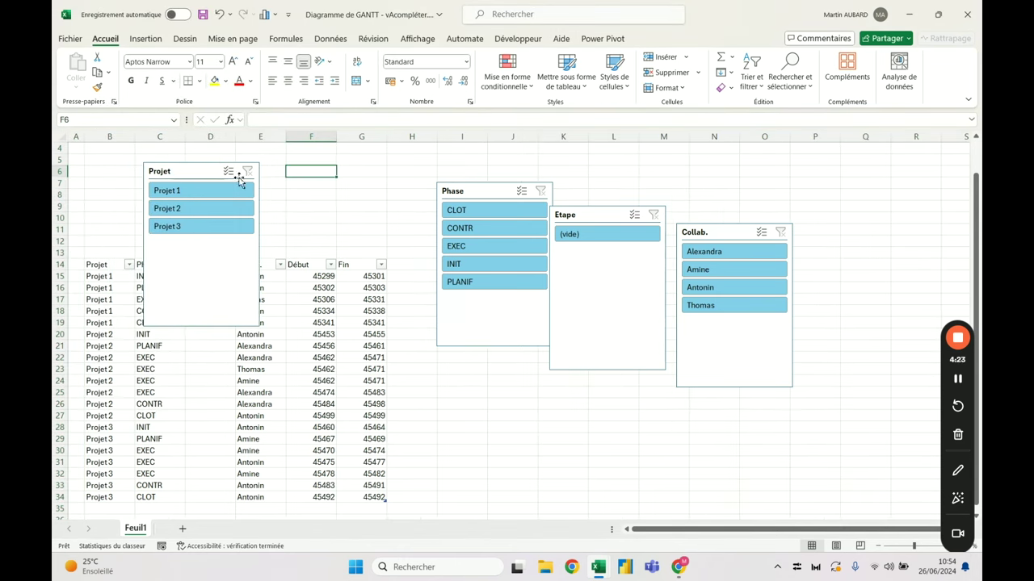
Step: Place the Projet slicer at cell B8 and shorten it from its bottom edge
left_click_drag(205, 171, 206, 208)
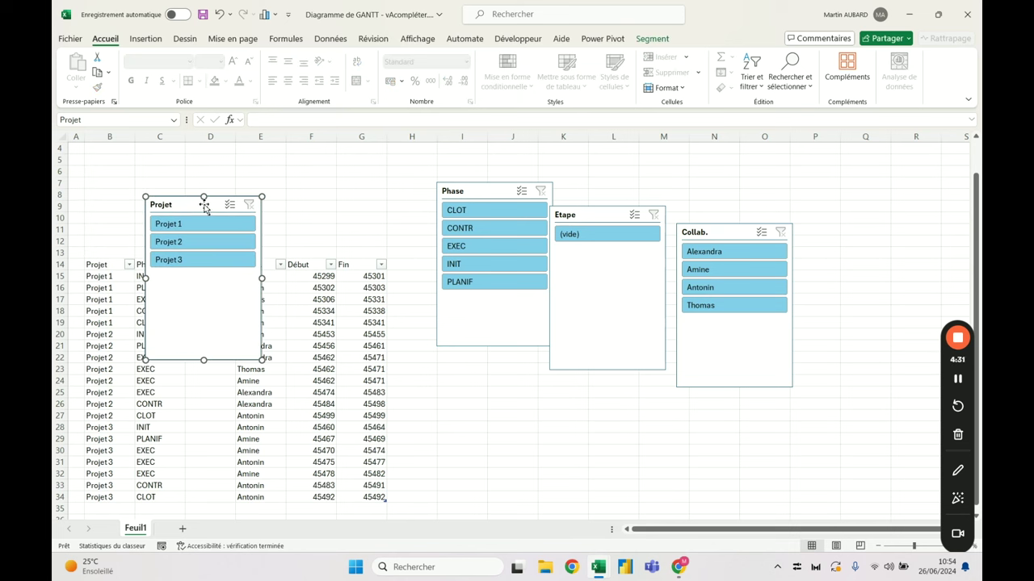
key("Delete")
left_click(108, 171)
left_click(105, 197)
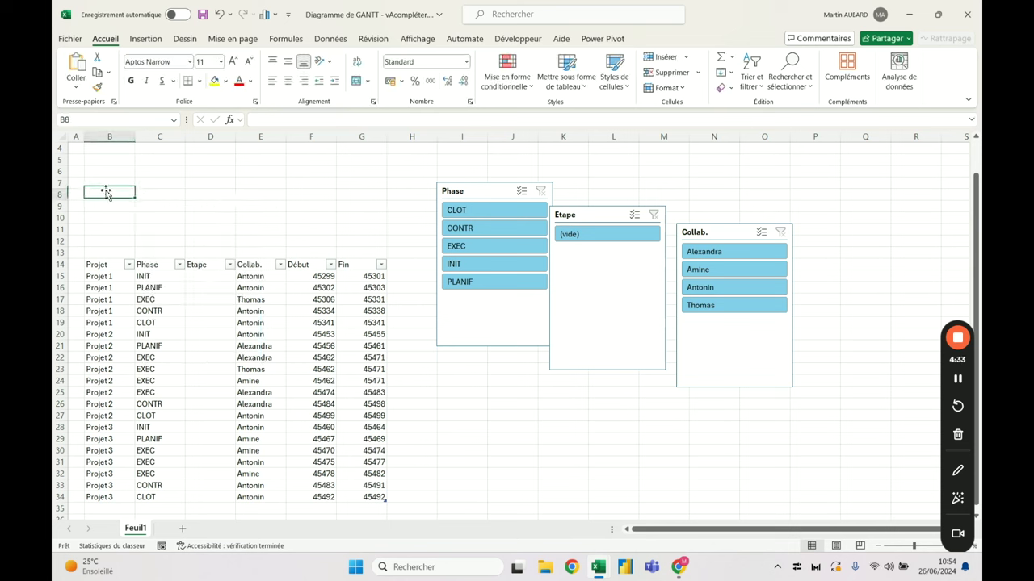
key("ctrl+z")
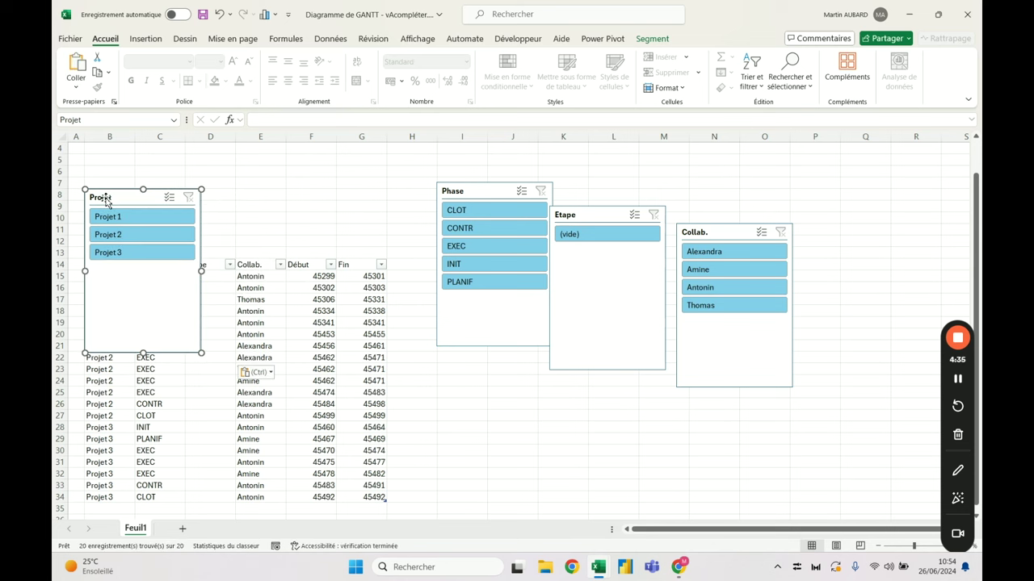
left_click(147, 172)
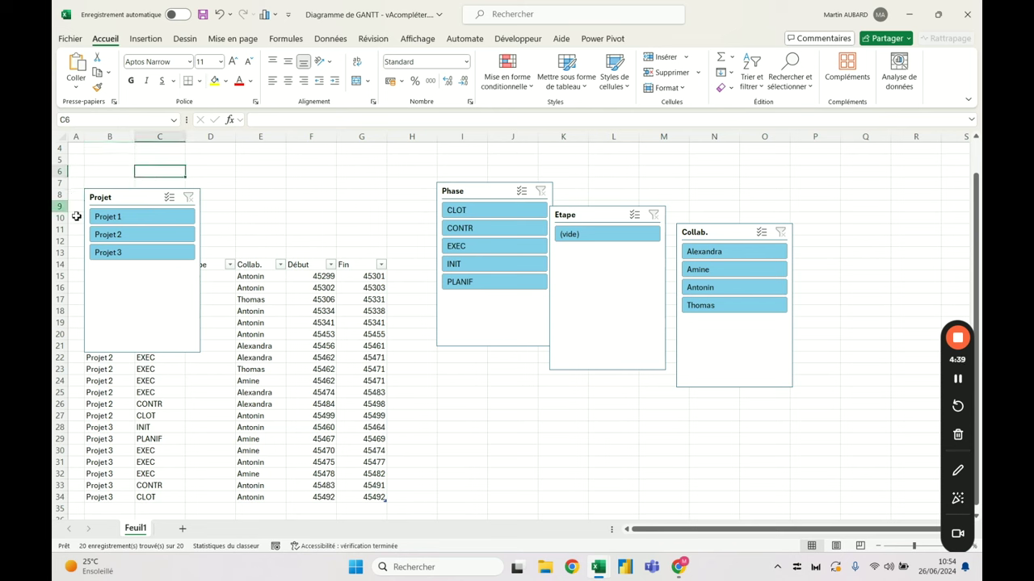
left_click(125, 198)
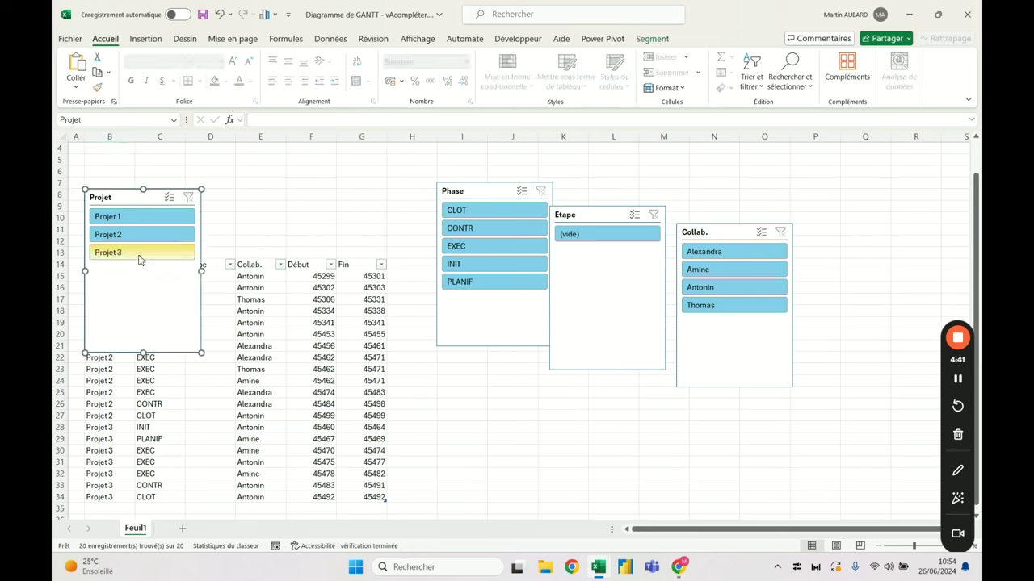
left_click_drag(143, 353, 147, 236)
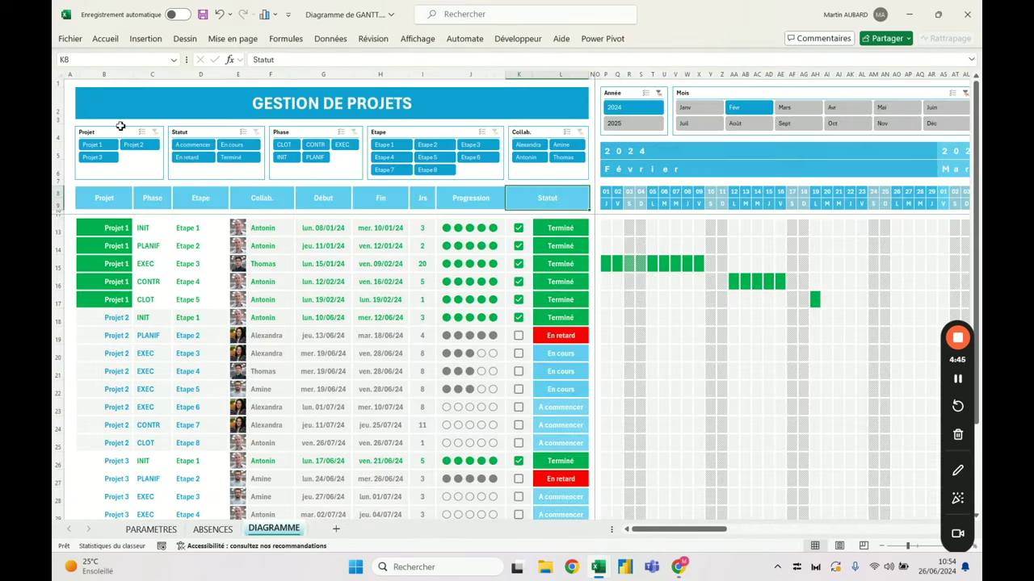
Step: Check the Projet slicer's size in the finished Gantt workbook for reference
left_click(115, 134)
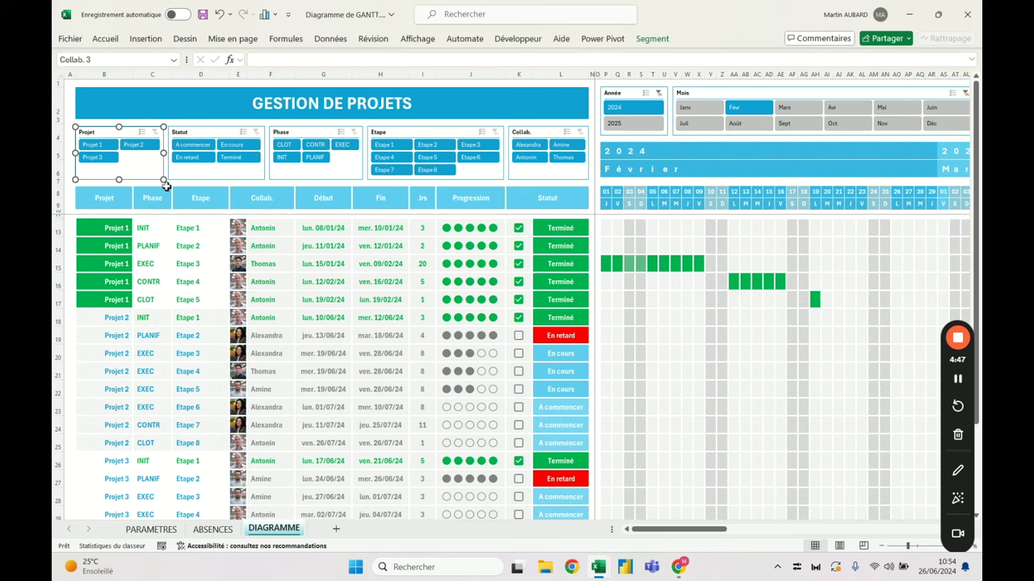
left_click(651, 40)
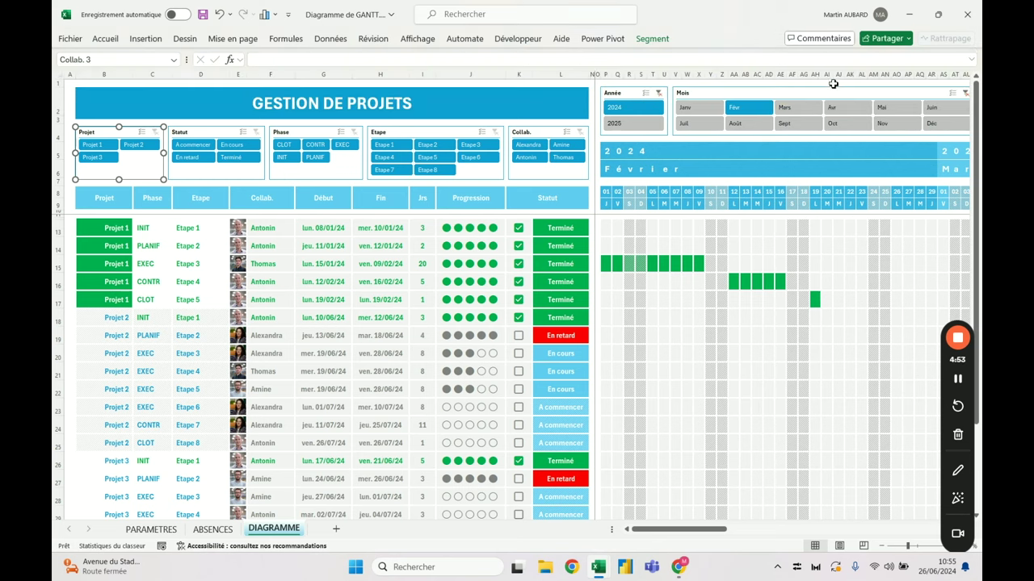
key("alt+Tab")
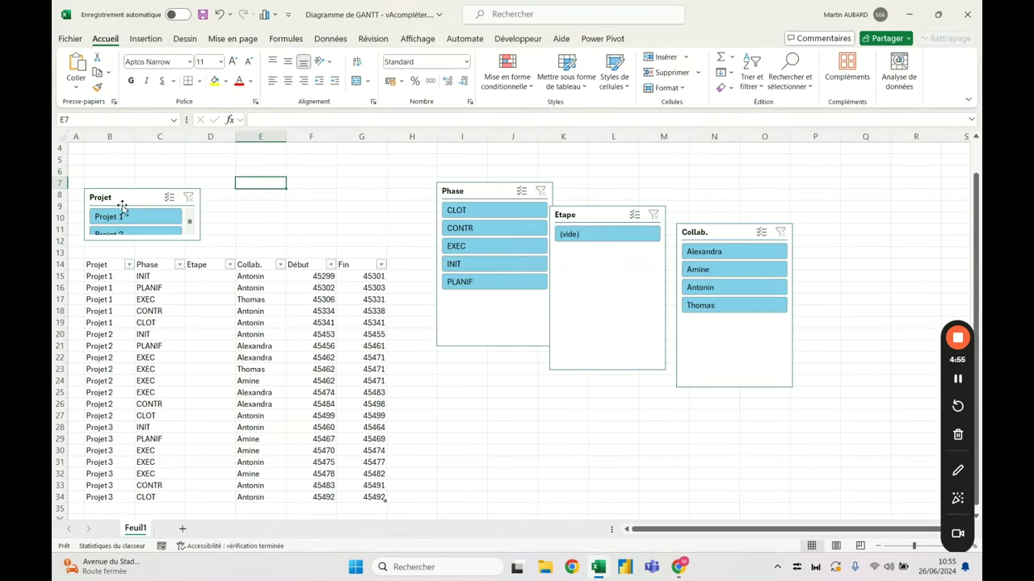
Step: Resize the working Projet slicer to 3,35 cm high and 5,5 cm wide
left_click(124, 202)
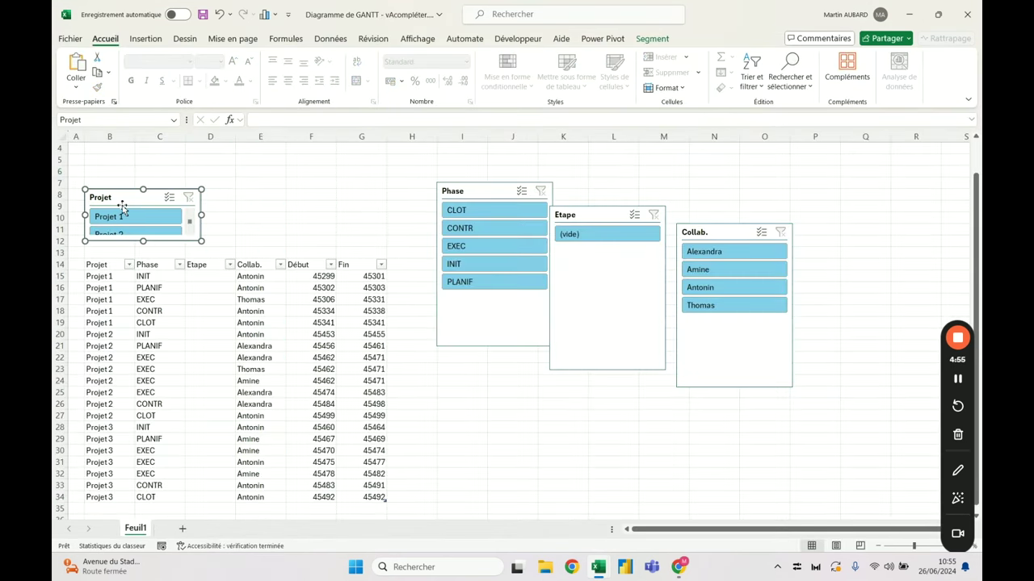
left_click(652, 38)
left_click(840, 64)
type("3,35")
key("Return")
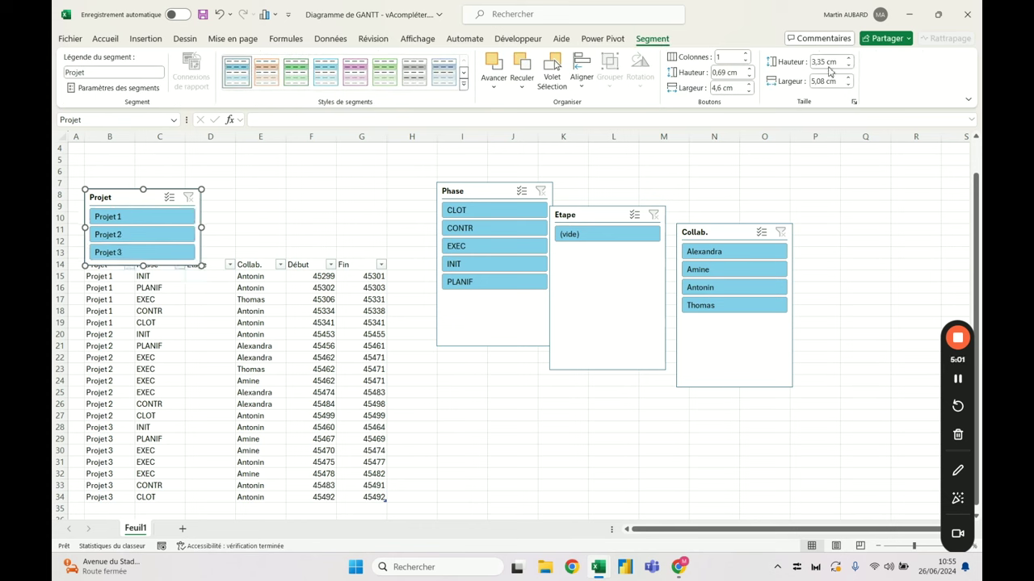
left_click(837, 81)
type("5,5")
key("Return")
key("alt+Tab")
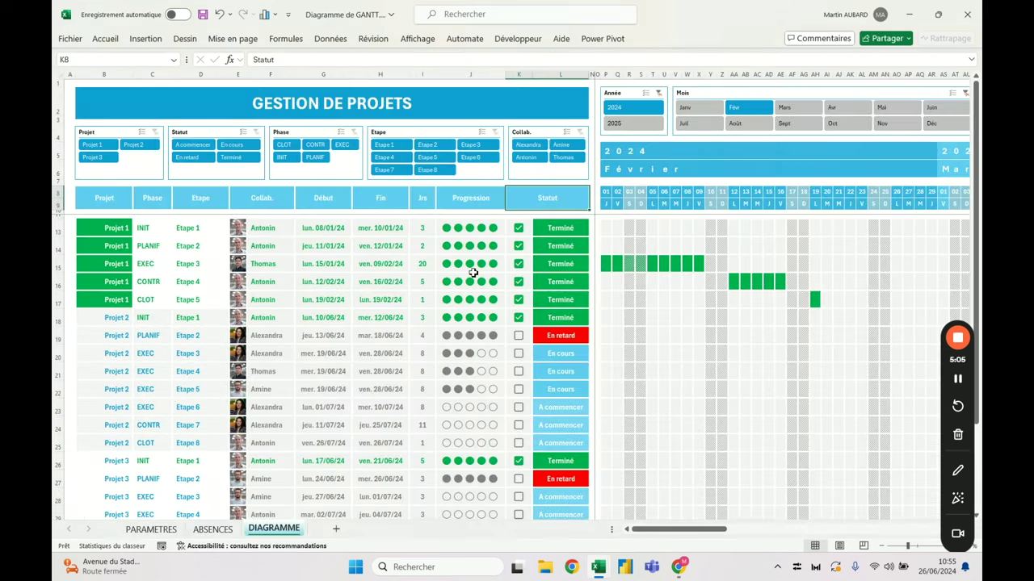
Step: Zoom the task table sheet out to compare its layout with the finished workbook
key("alt+Tab")
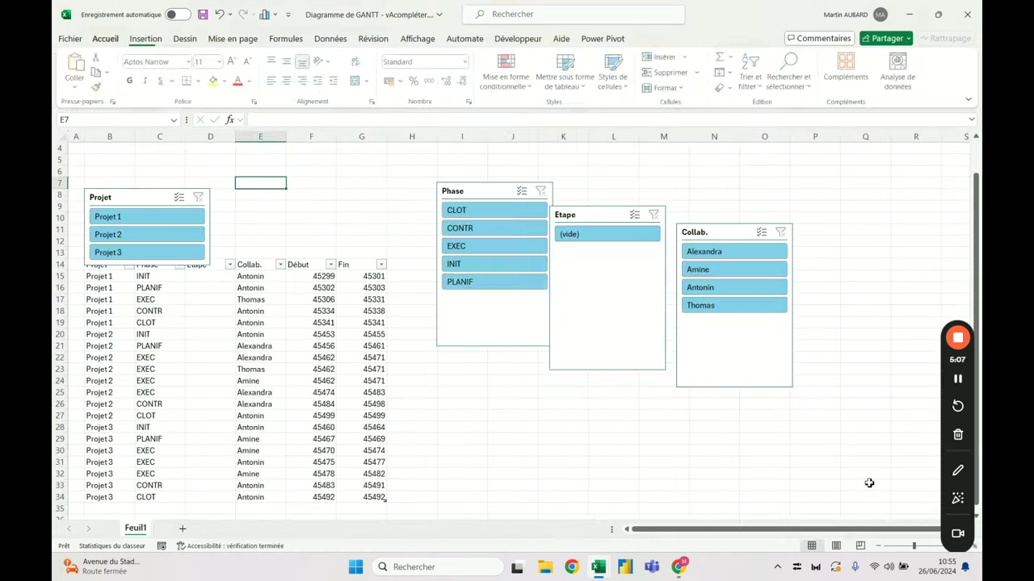
left_click(879, 547)
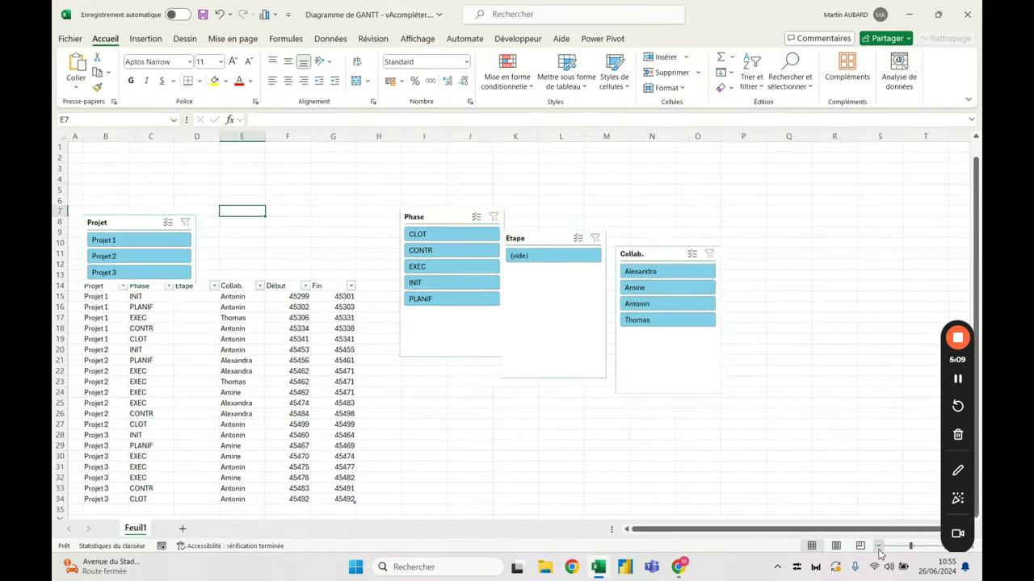
left_click(878, 547)
left_click(879, 546)
left_click_drag(971, 361, 963, 321)
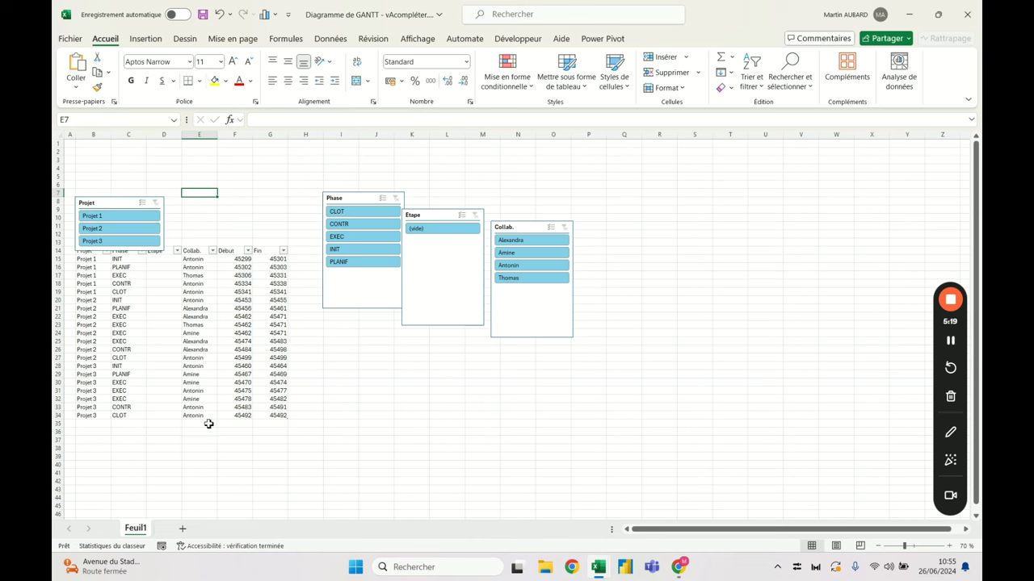
Step: Zoom the task table back in and select its Projet slicer
key("alt+Tab")
key("alt+Tab")
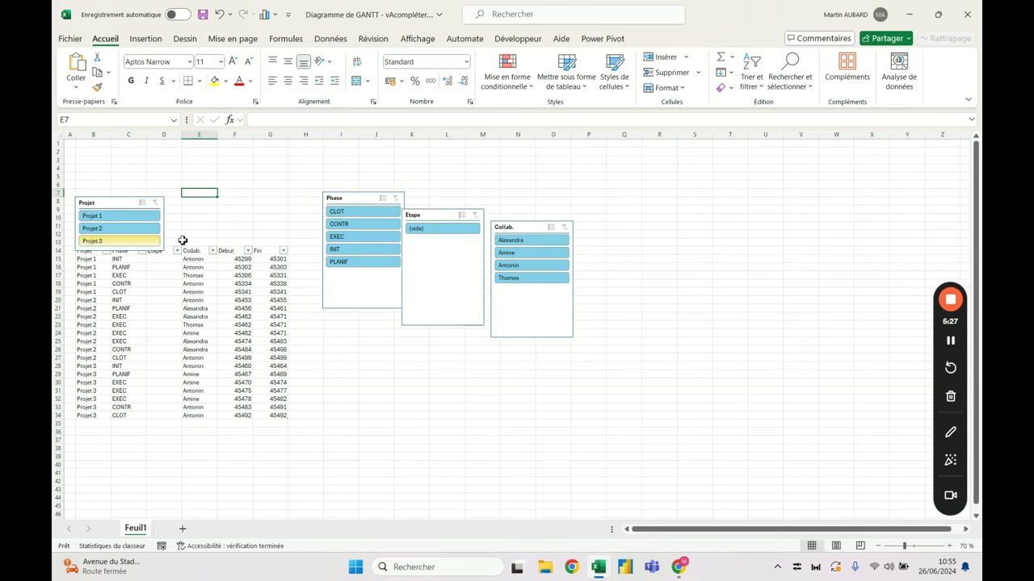
key("alt+Tab")
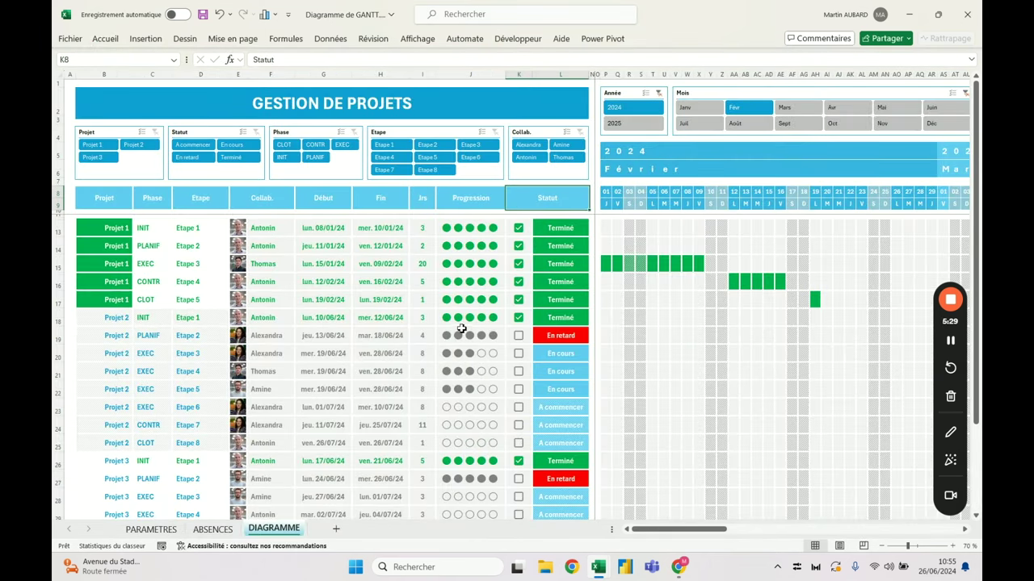
key("alt+Tab")
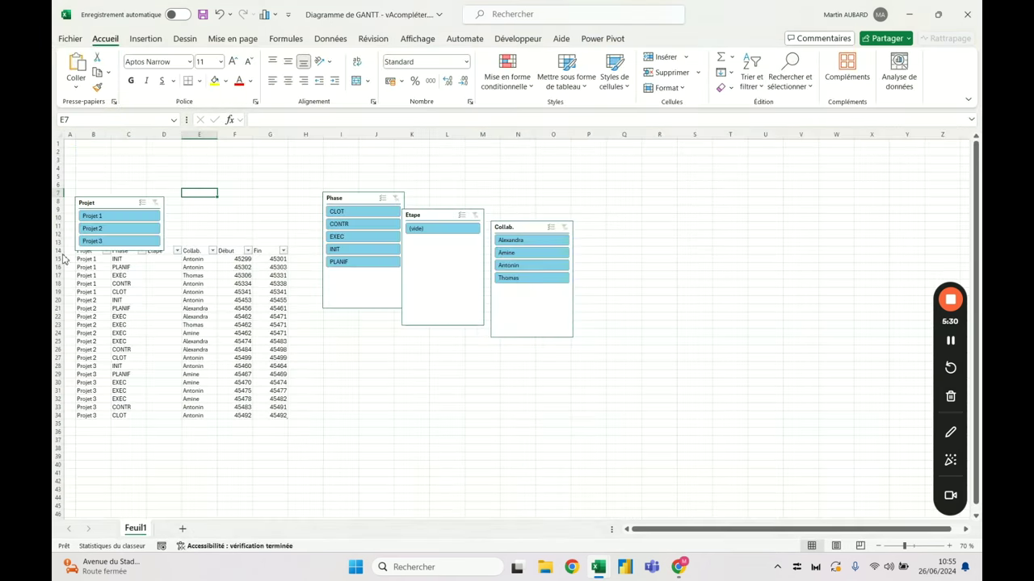
left_click(949, 552)
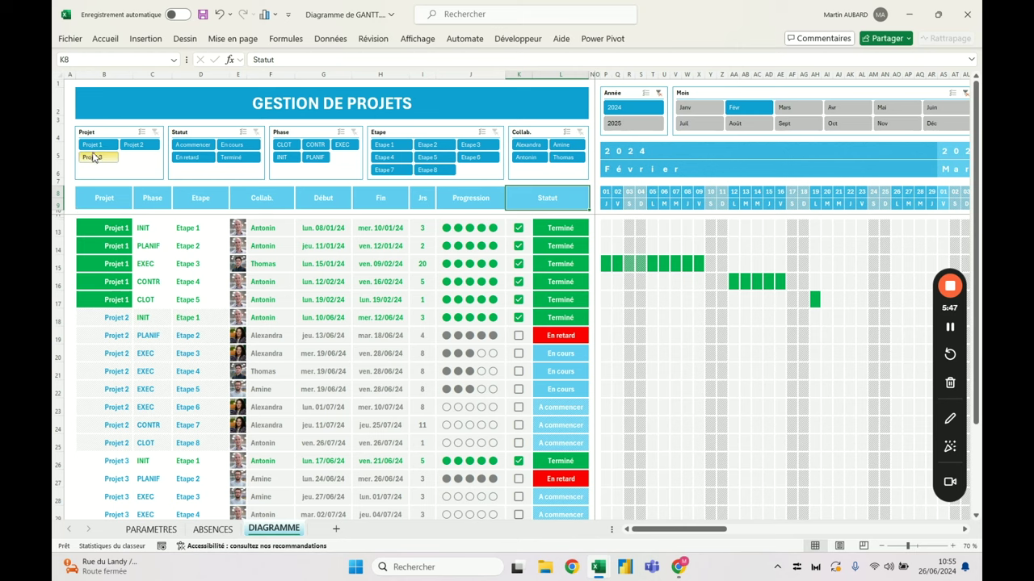
key("alt+Tab")
left_click(138, 231)
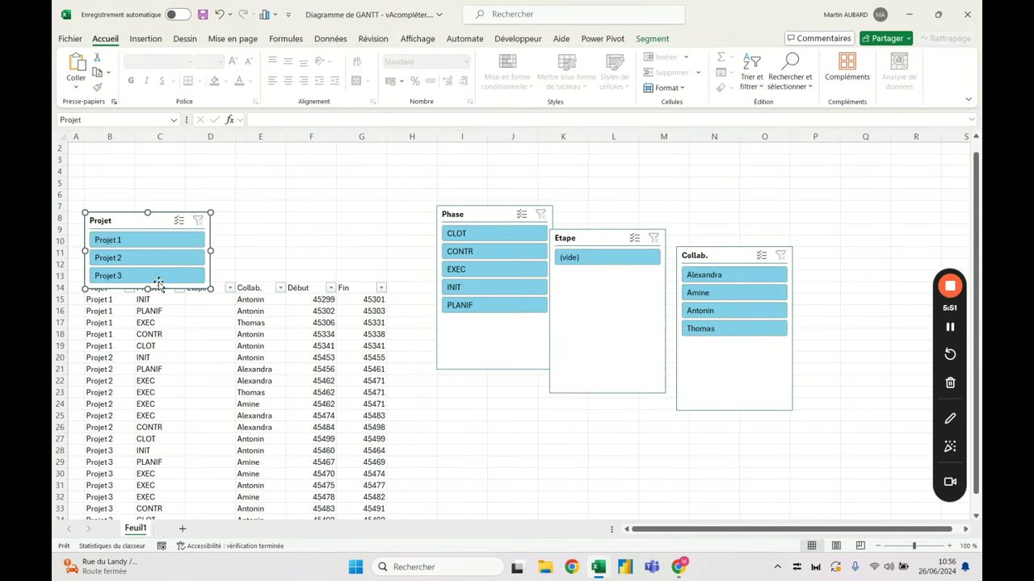
Step: Lay out the Projet slicer's three buttons in 2 columns
key("alt+Tab")
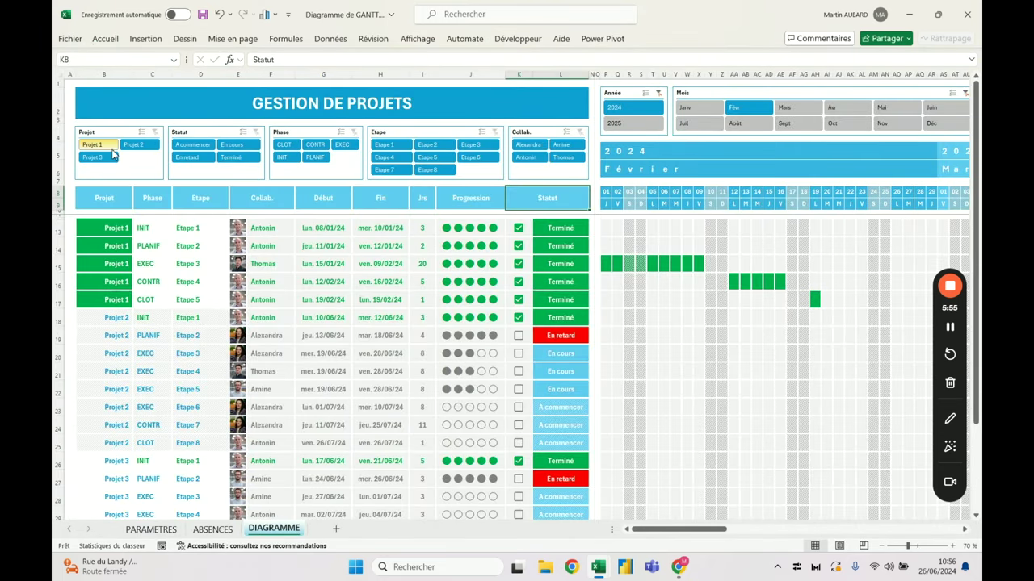
key("alt+Tab")
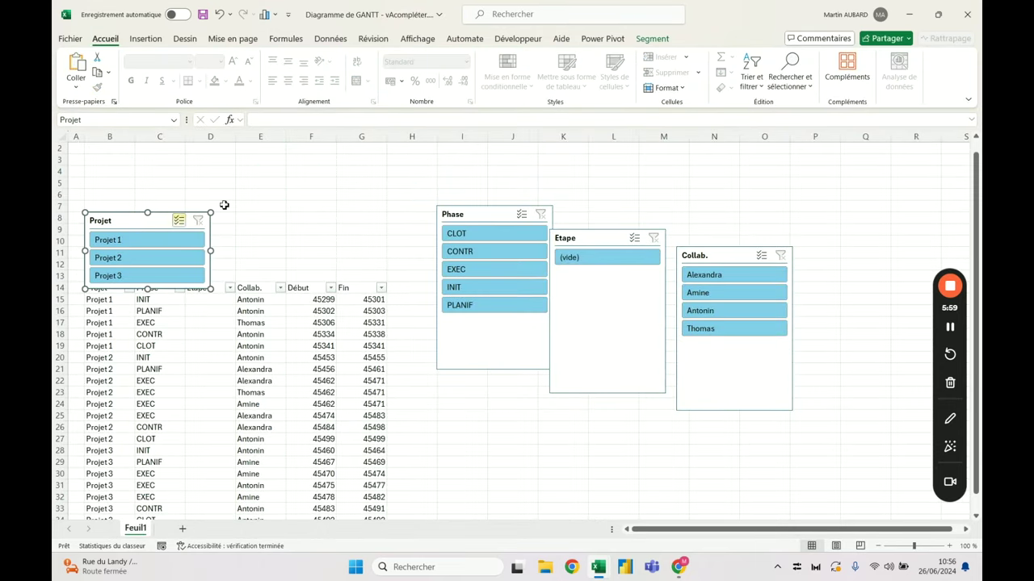
left_click(654, 42)
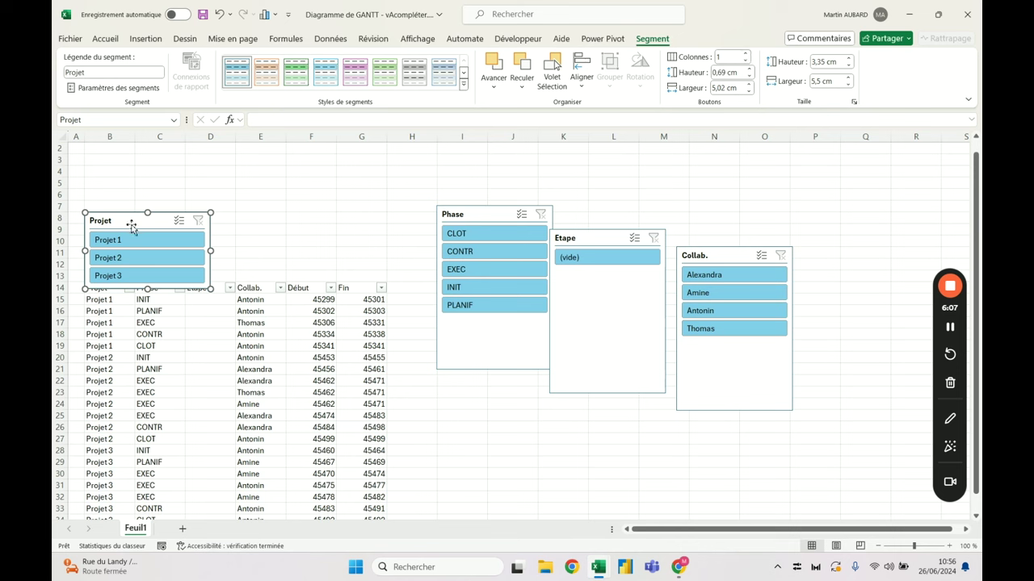
left_click(745, 55)
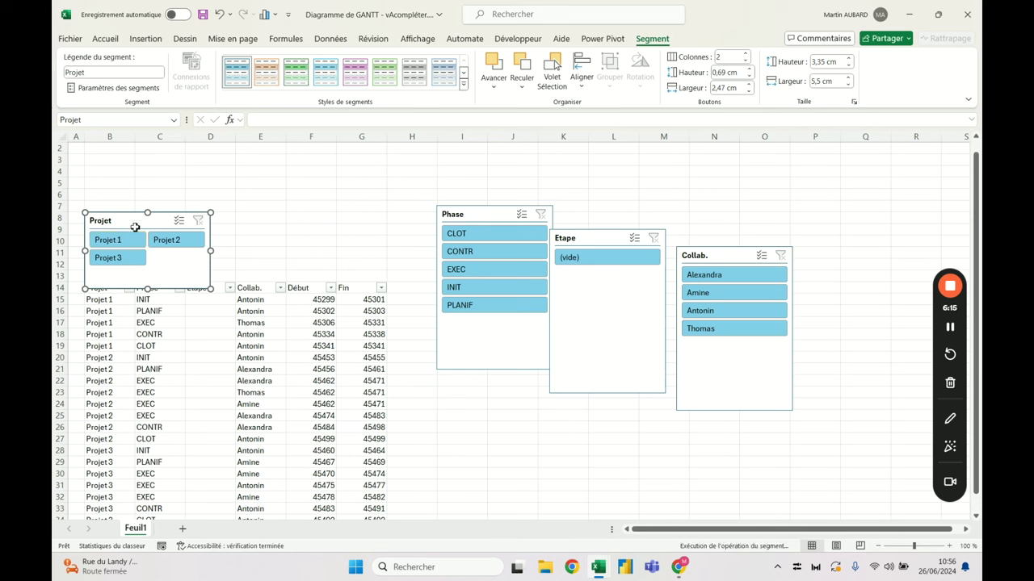
Step: Cut the Projet slicer and paste it back near cell B5
key("Delete")
left_click(105, 185)
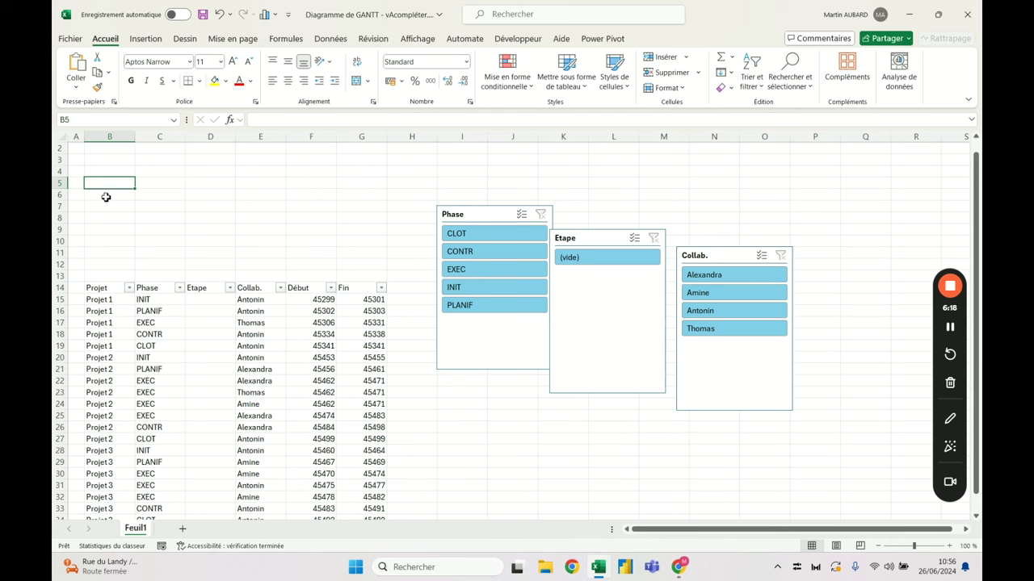
key("ctrl+z")
Step: Filter the table to Projet 1 and Projet 2 with the Projet slicer, then clear it
left_click(284, 211)
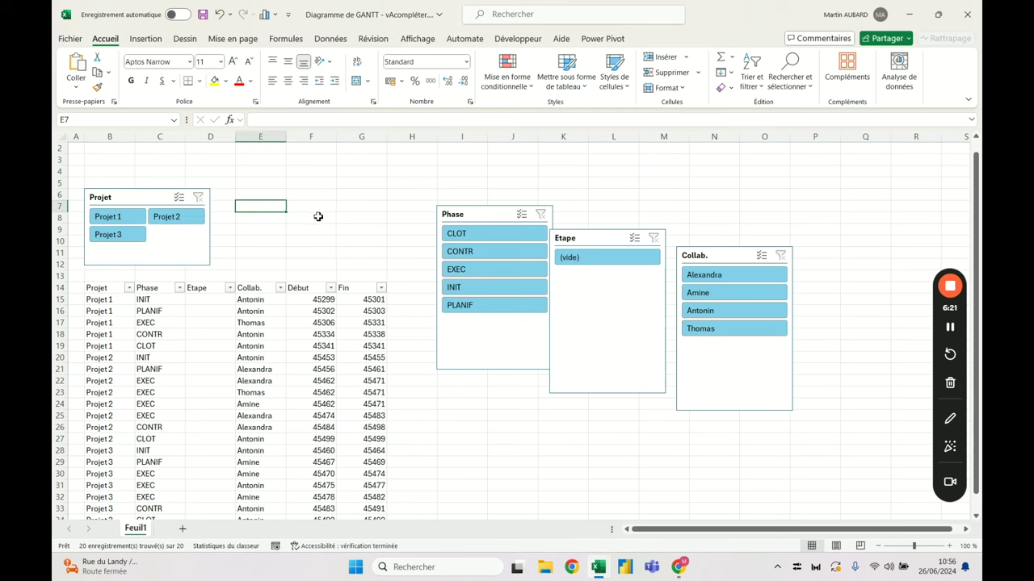
left_click(138, 199)
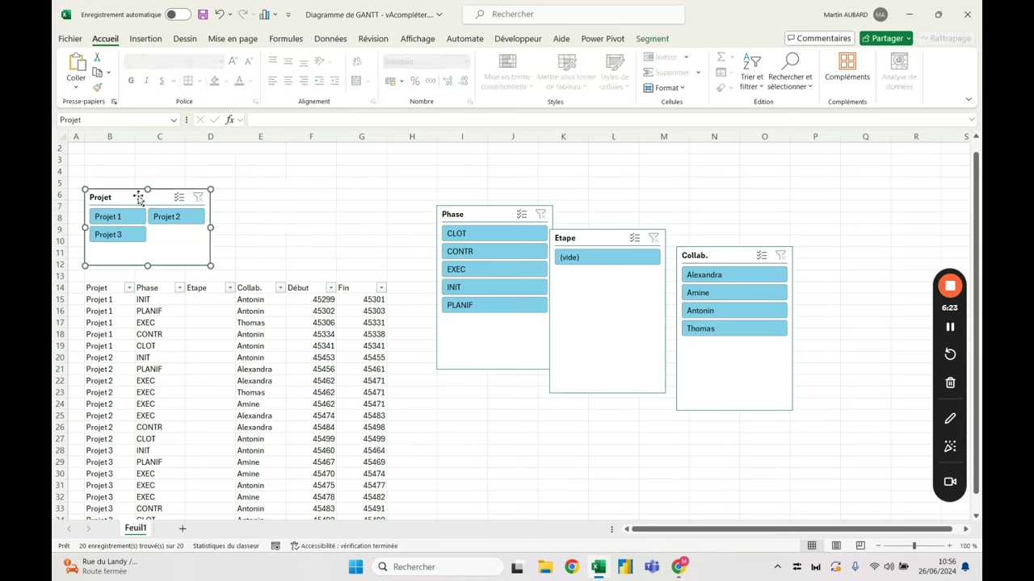
left_click(113, 219)
left_click(166, 218)
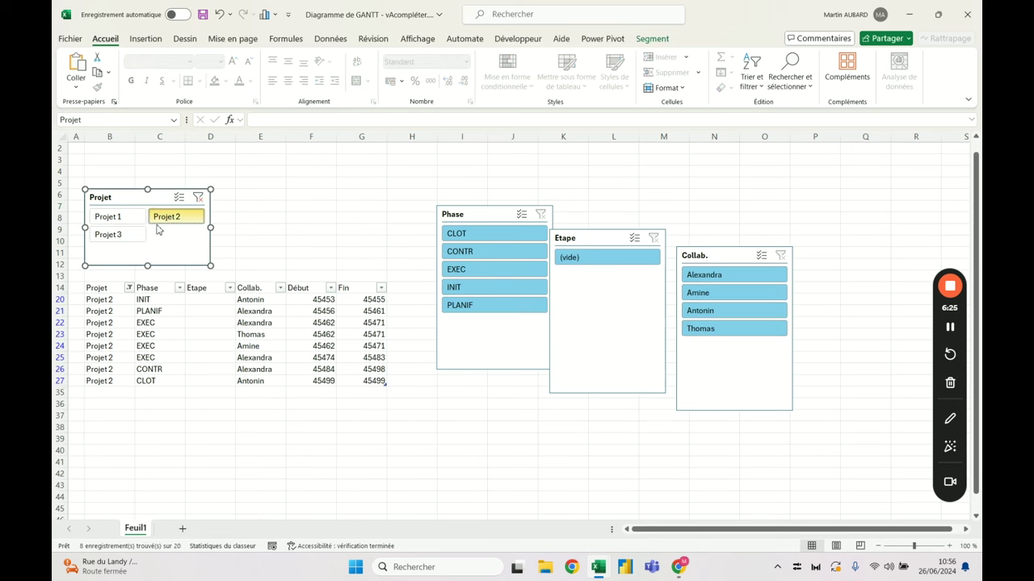
left_click(108, 234)
left_click(108, 216)
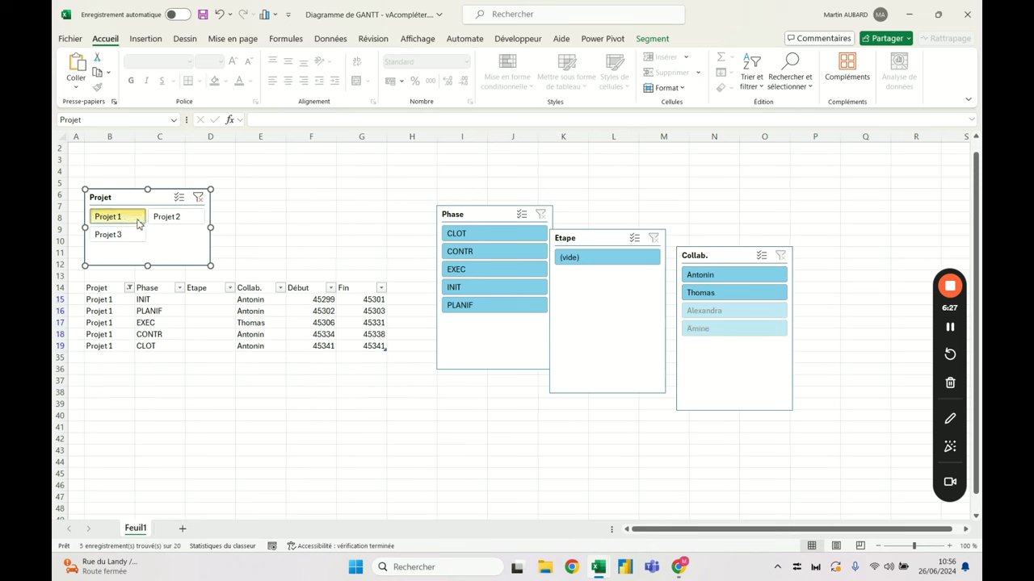
left_click(198, 199)
Step: Cycle the table through Projet 1, 2 and 3, then clear the project filter
left_click(139, 218)
left_click(160, 219)
left_click(110, 235)
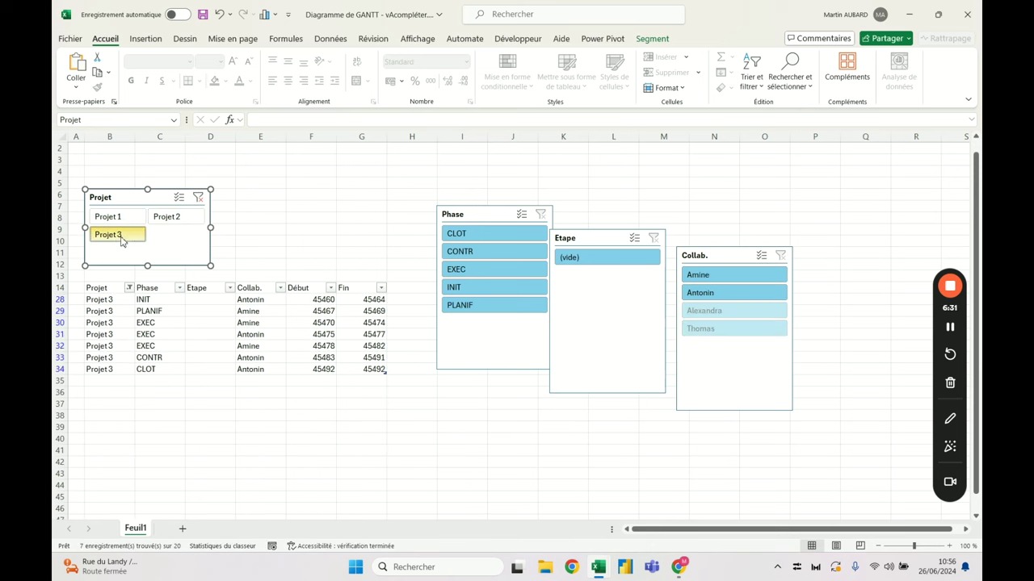
left_click(169, 218)
left_click(110, 216)
left_click(113, 238)
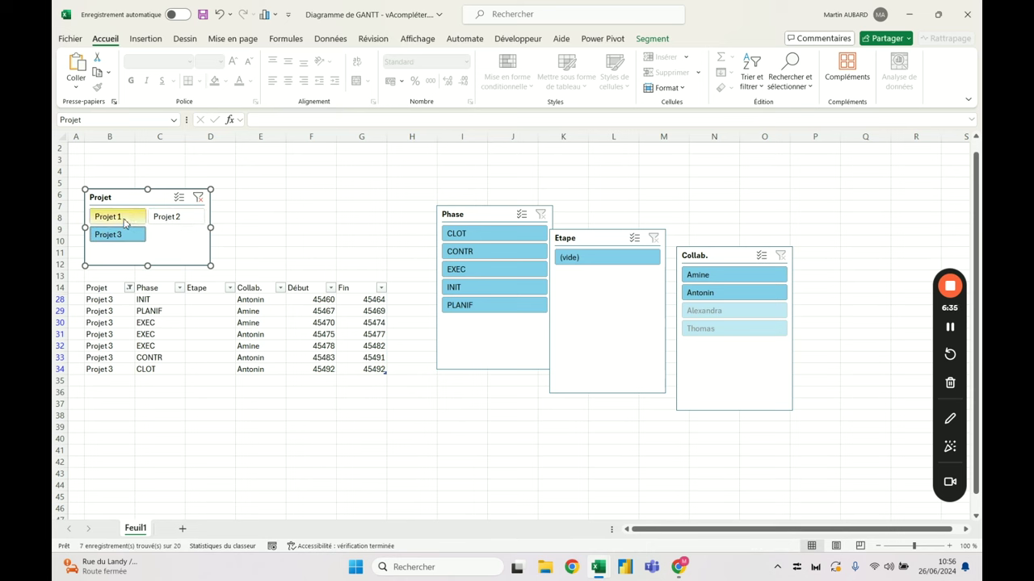
left_click(125, 223)
left_click(185, 223, "ctrl")
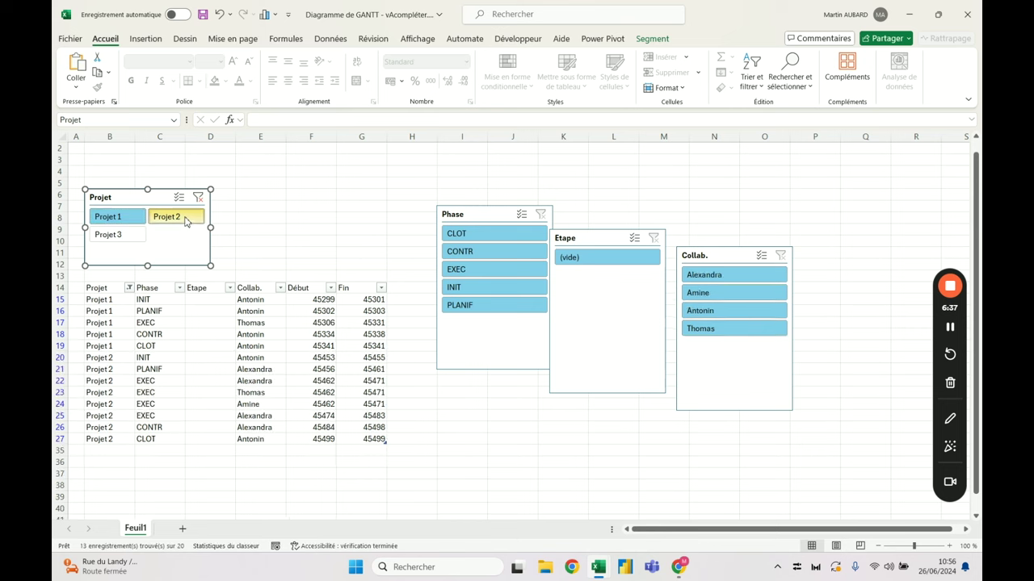
left_click(198, 197)
Step: Filter by individual collaborators, combined with each project, then clear the Collab. filter
left_click(705, 197)
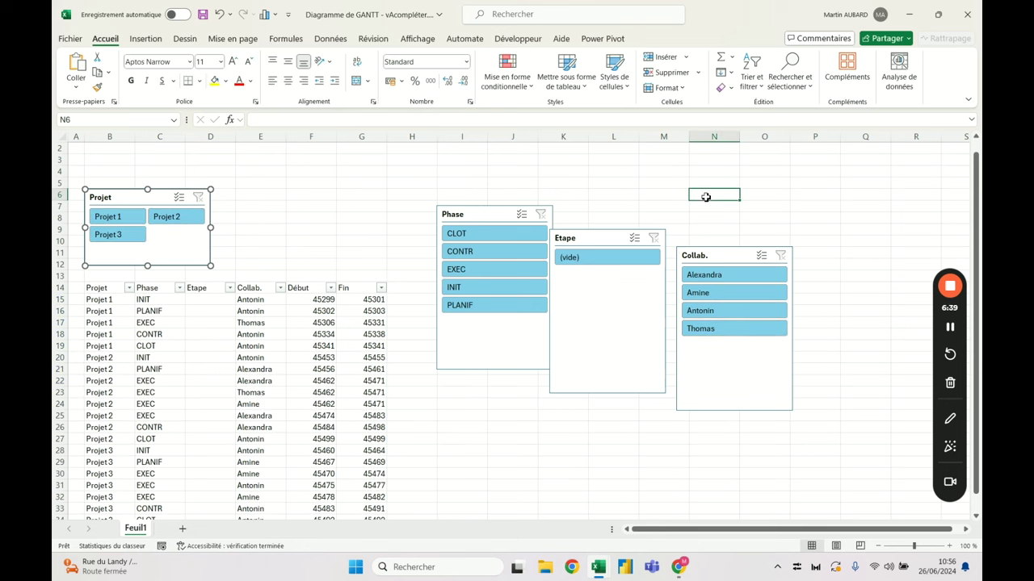
left_click(726, 278)
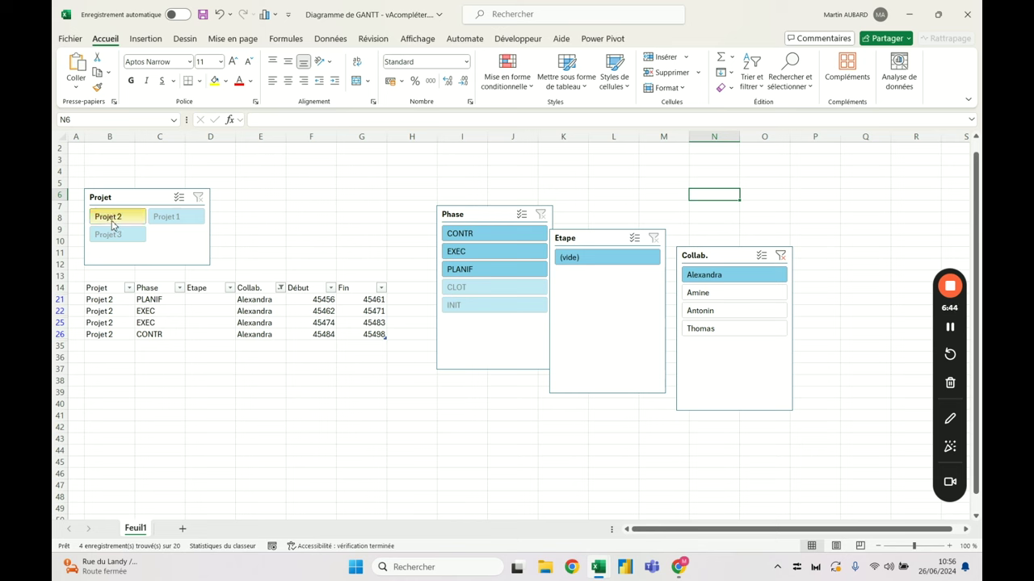
left_click(780, 255)
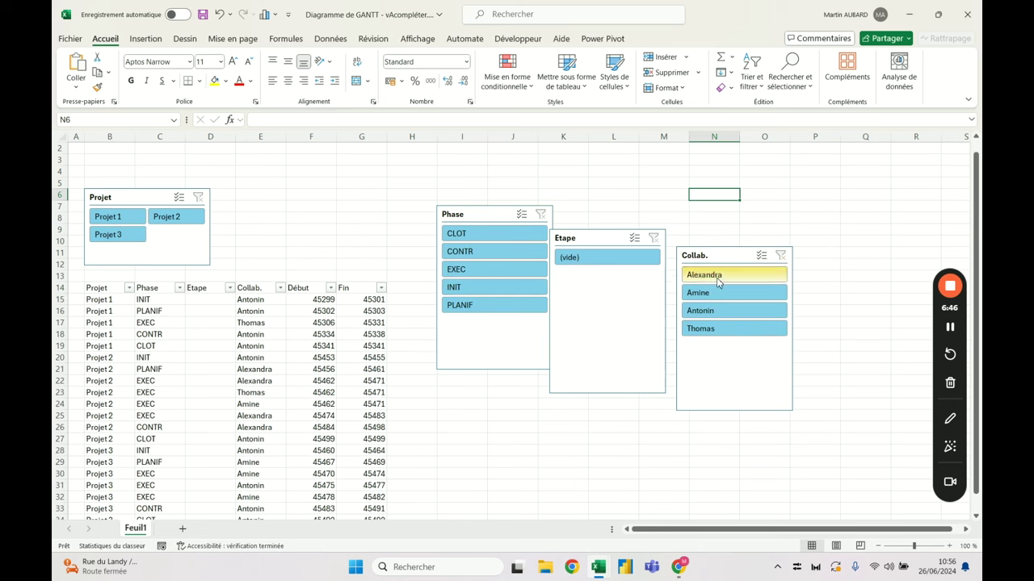
left_click(718, 312)
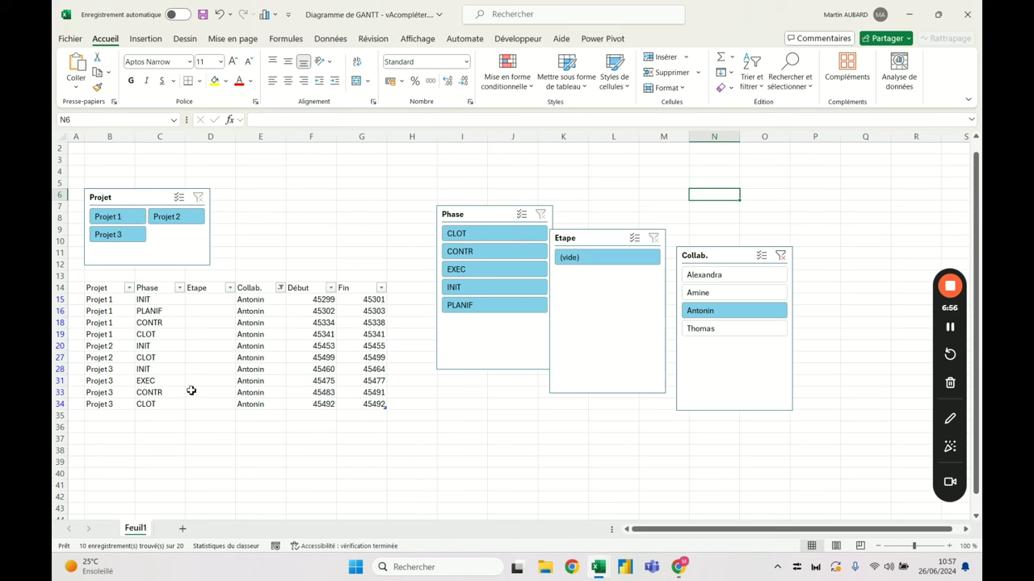
left_click(122, 225)
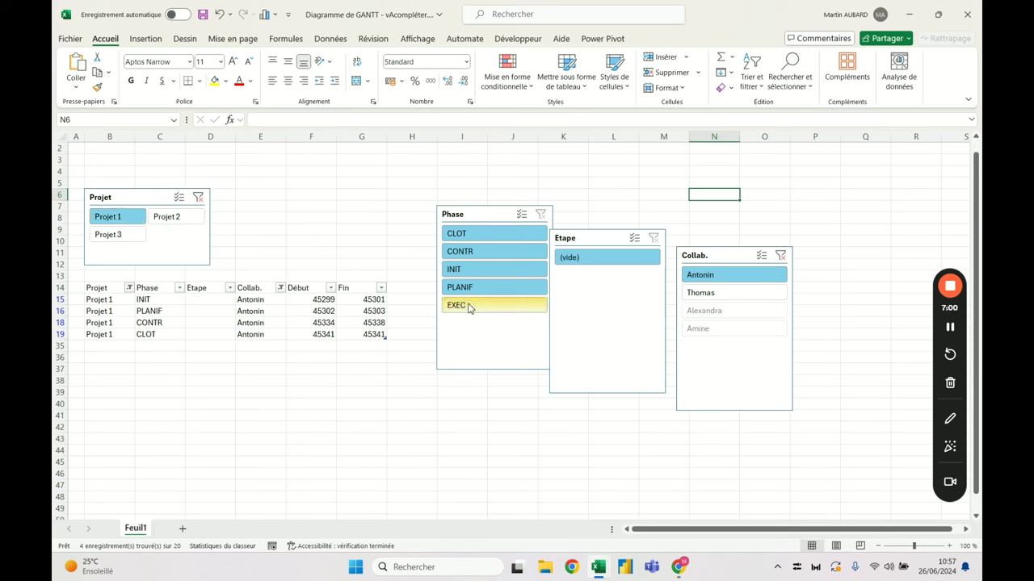
left_click(169, 216)
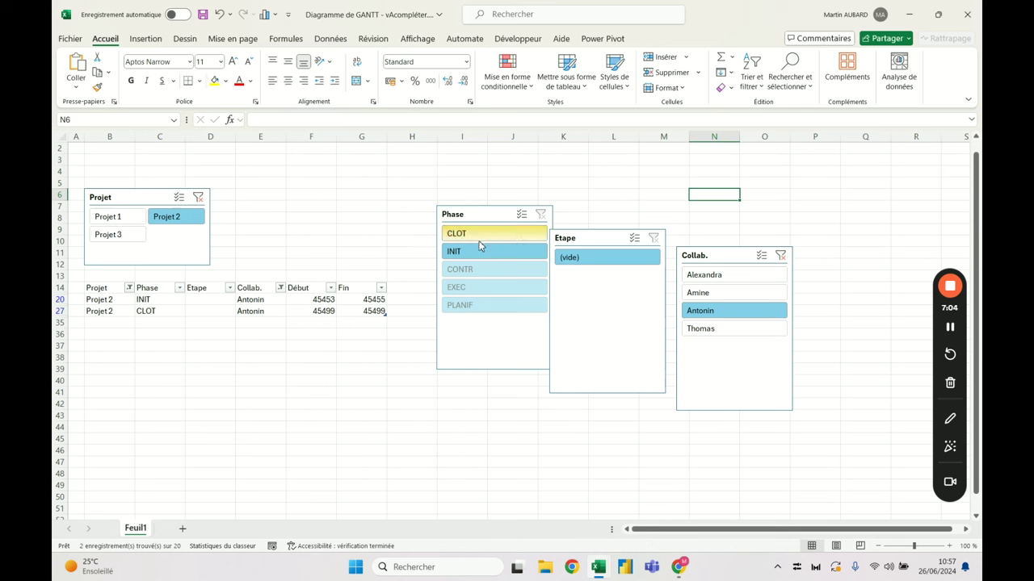
left_click(129, 235)
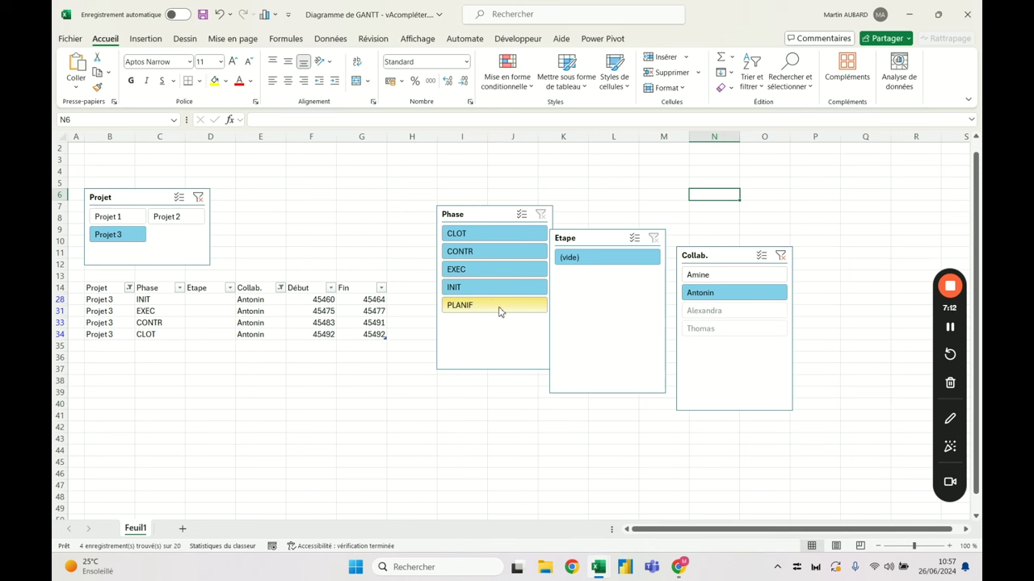
left_click(715, 278)
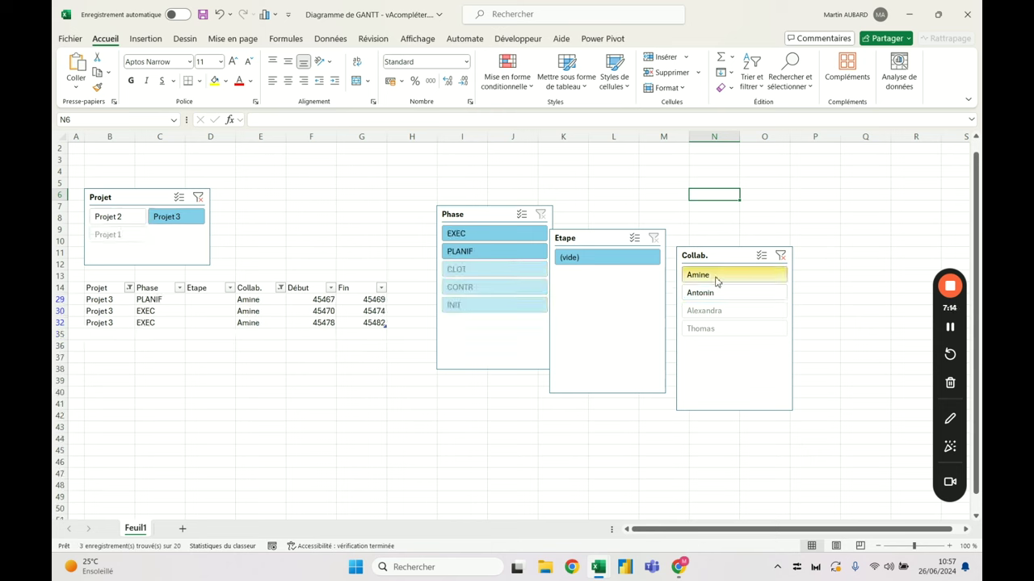
left_click(780, 255)
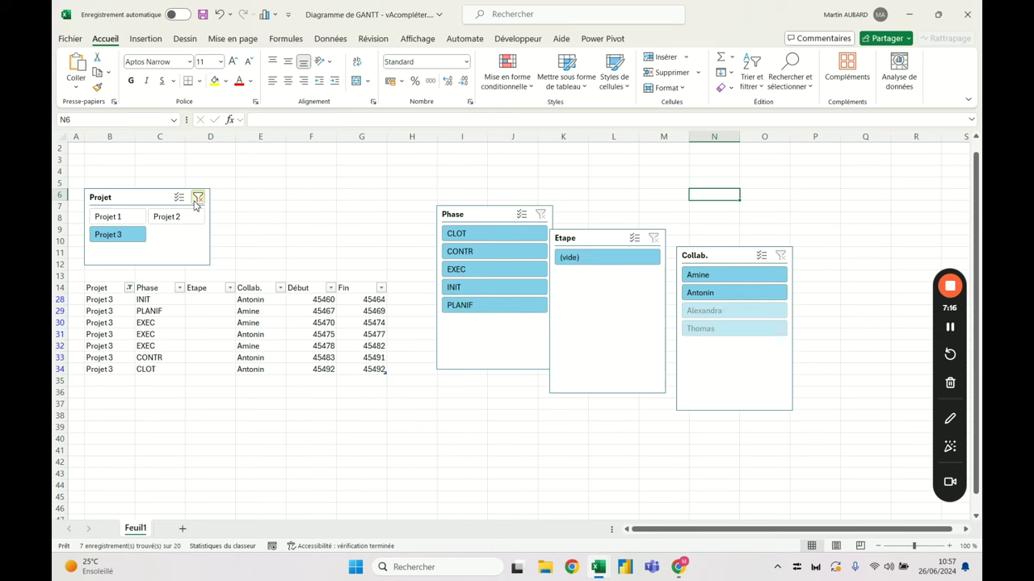
Step: Show only Projet 3's tasks, check cell E29, then clear the project filter
left_click(198, 197)
left_click(133, 235)
left_click(277, 312)
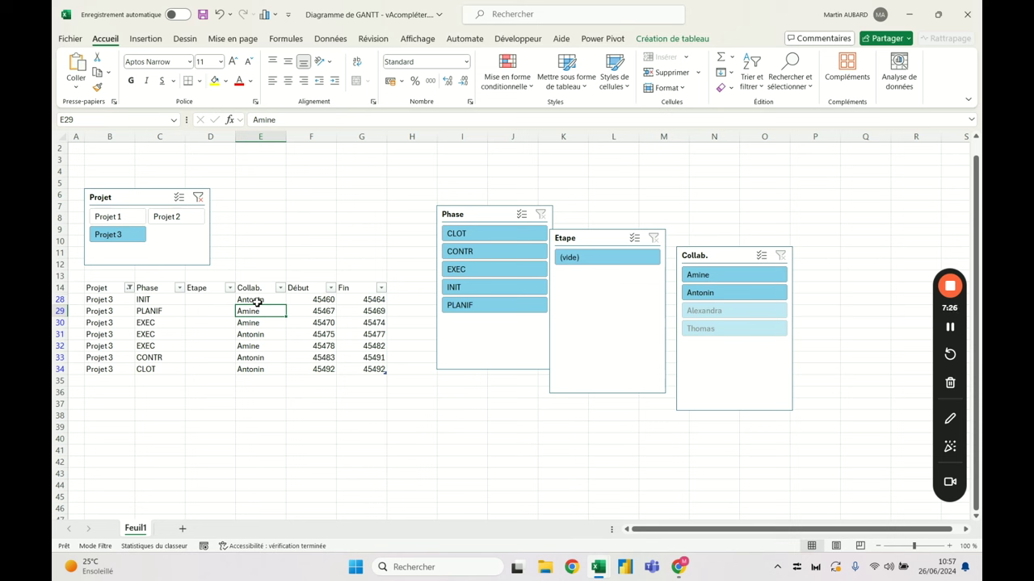
left_click(198, 197)
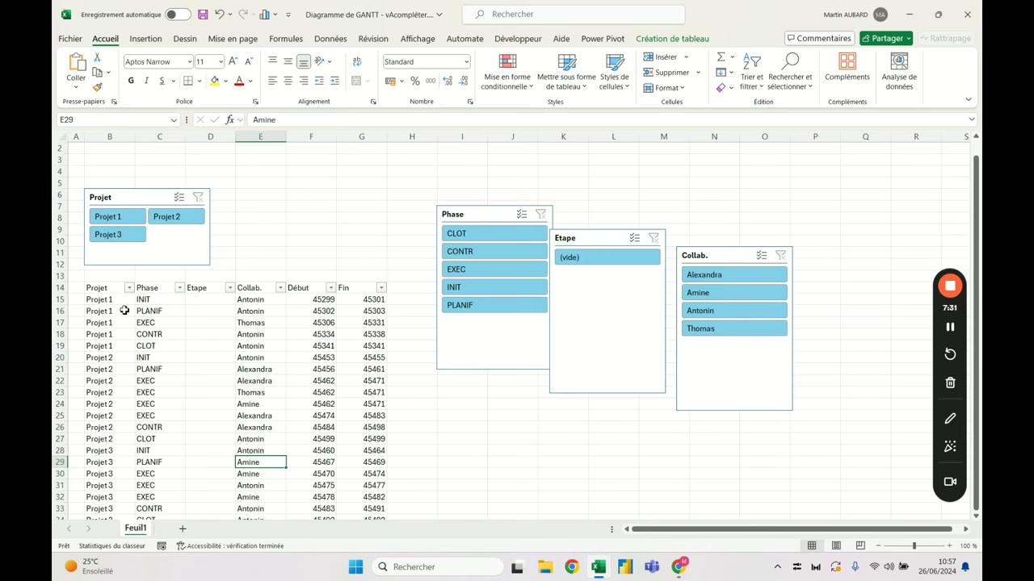
Step: Line the Phase, Etape and Collab. slicers up beside Projet and set columns B–G to width 15
left_click_drag(553, 272, 333, 261)
left_click_drag(609, 238, 396, 212)
left_click_drag(109, 137, 357, 137)
right_click(357, 136)
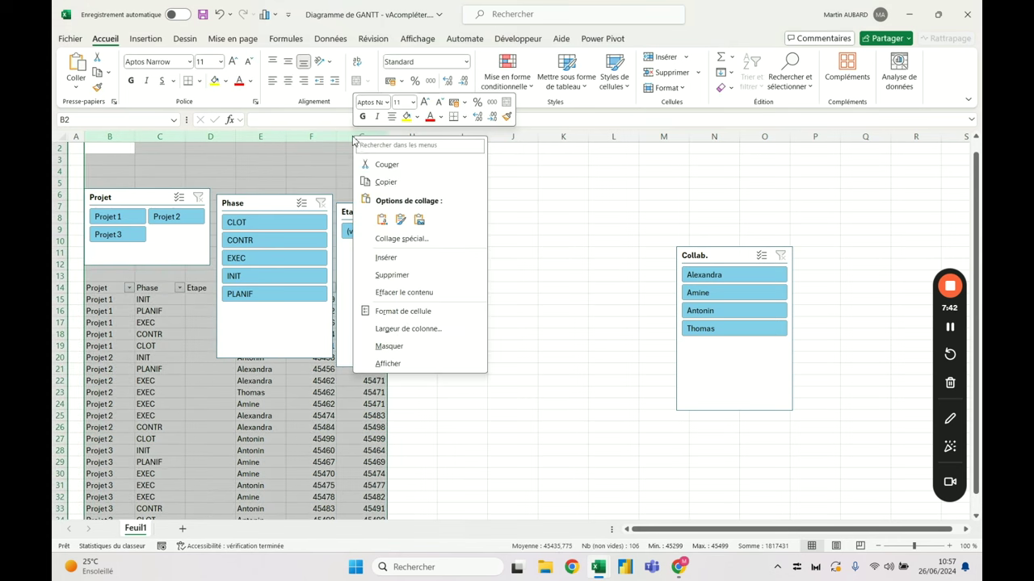
left_click(431, 330)
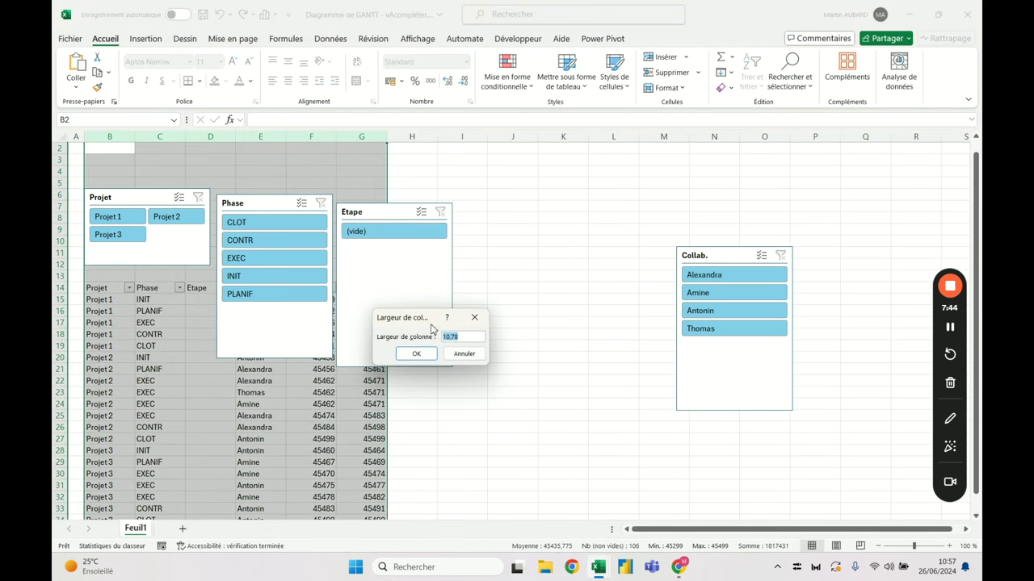
type("15")
key("Return")
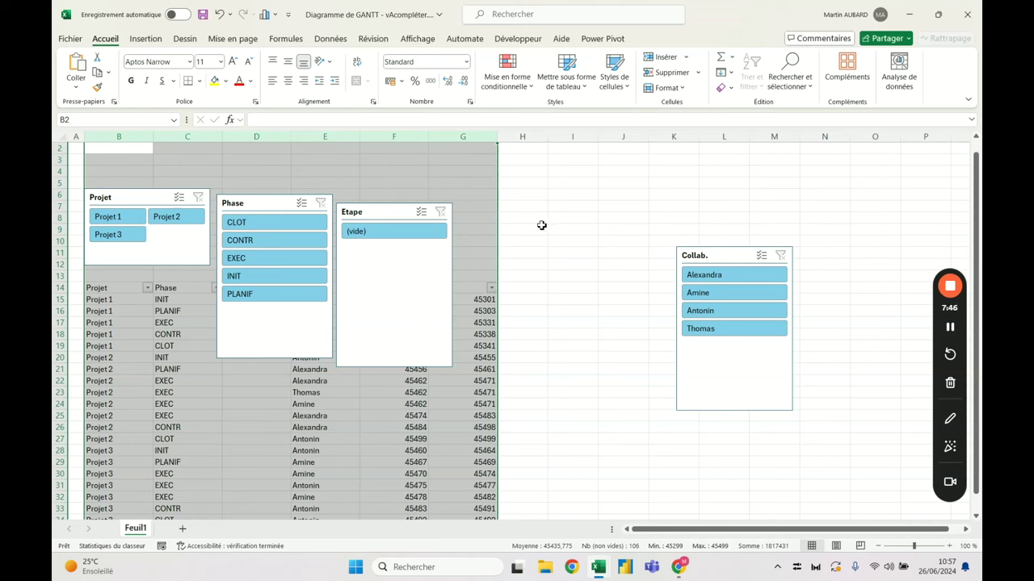
left_click(573, 194)
left_click_drag(724, 260, 515, 214)
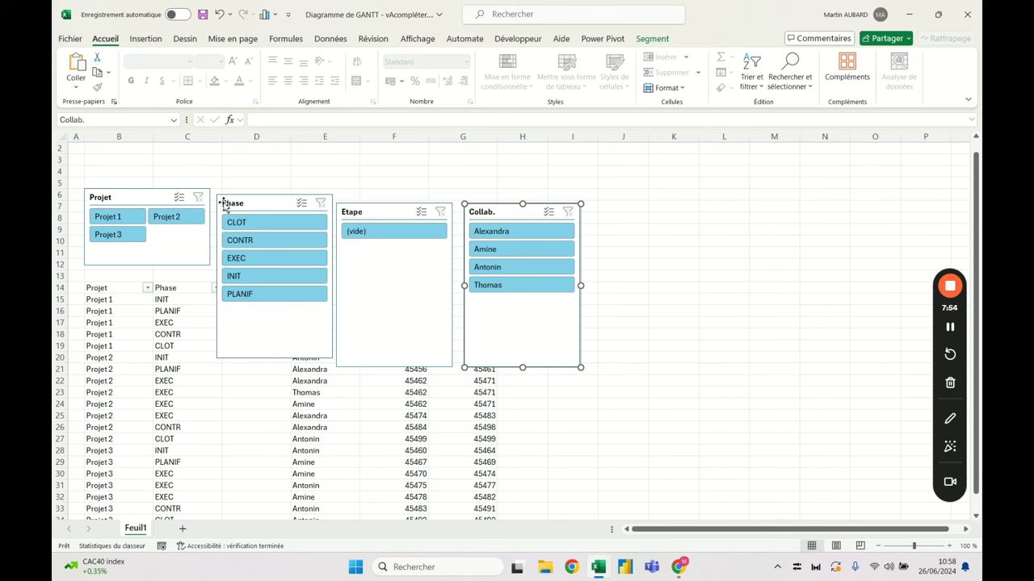
Step: Set the Phase, Etape and Collab. slicers to 3,35 cm high
left_click(142, 199)
left_click(275, 209)
left_click(388, 215)
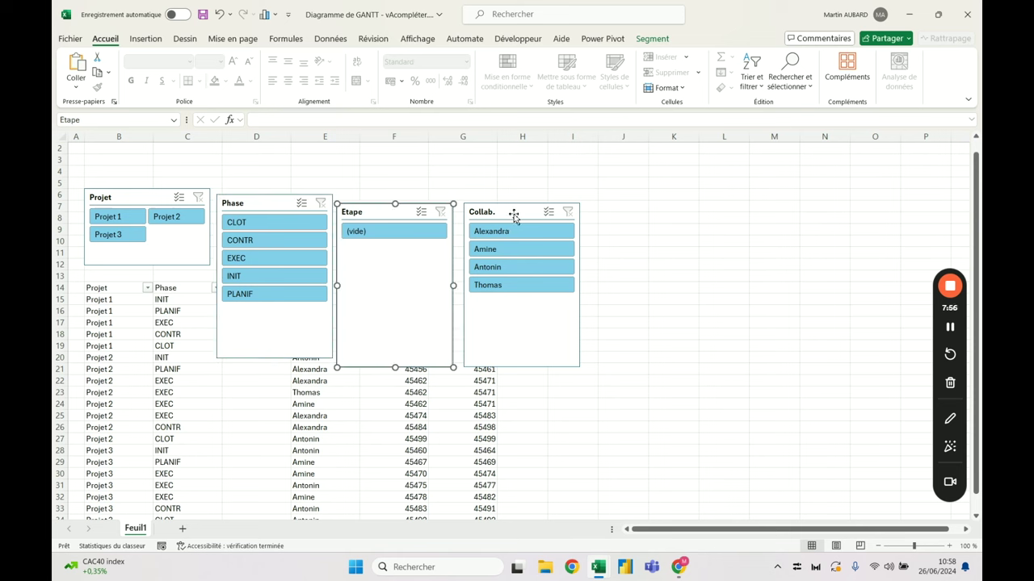
left_click(513, 215)
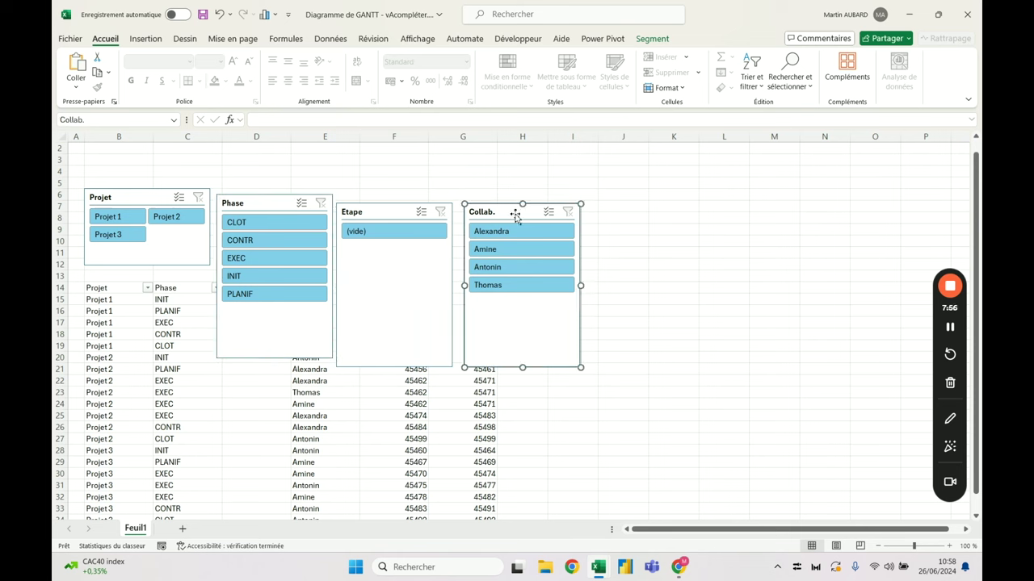
left_click(126, 200)
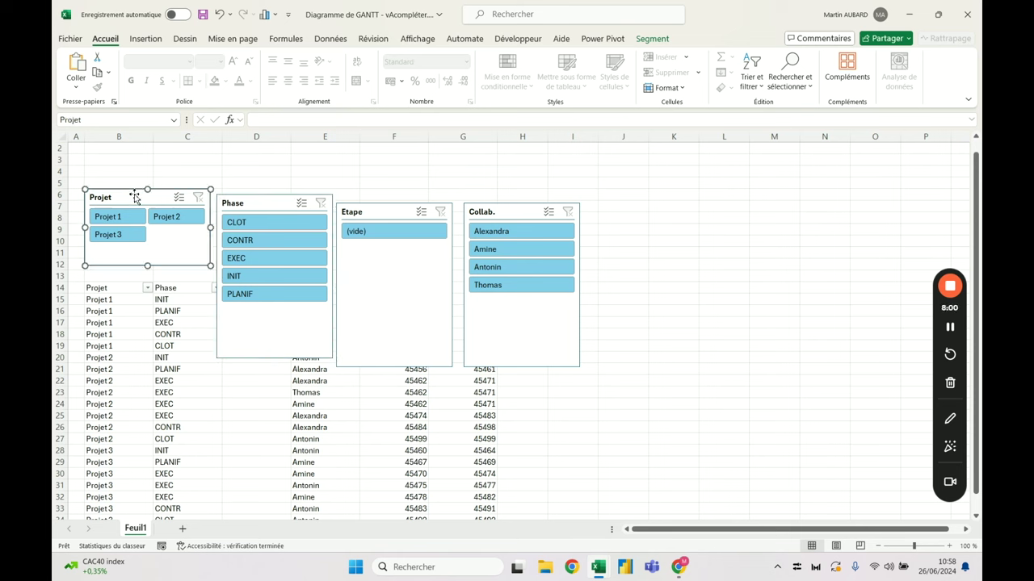
left_click(653, 39)
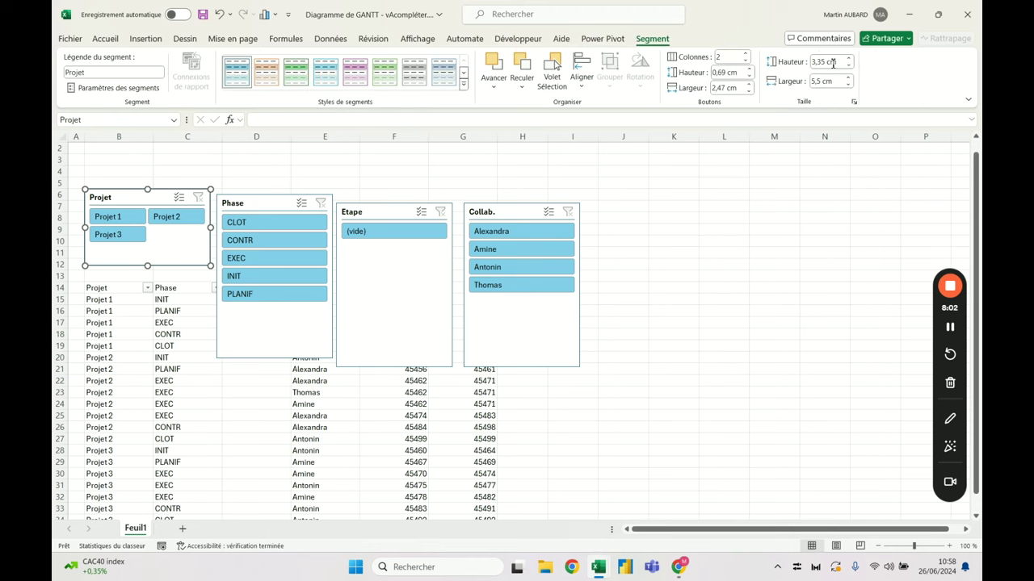
left_click(272, 201)
left_click(391, 214, "ctrl")
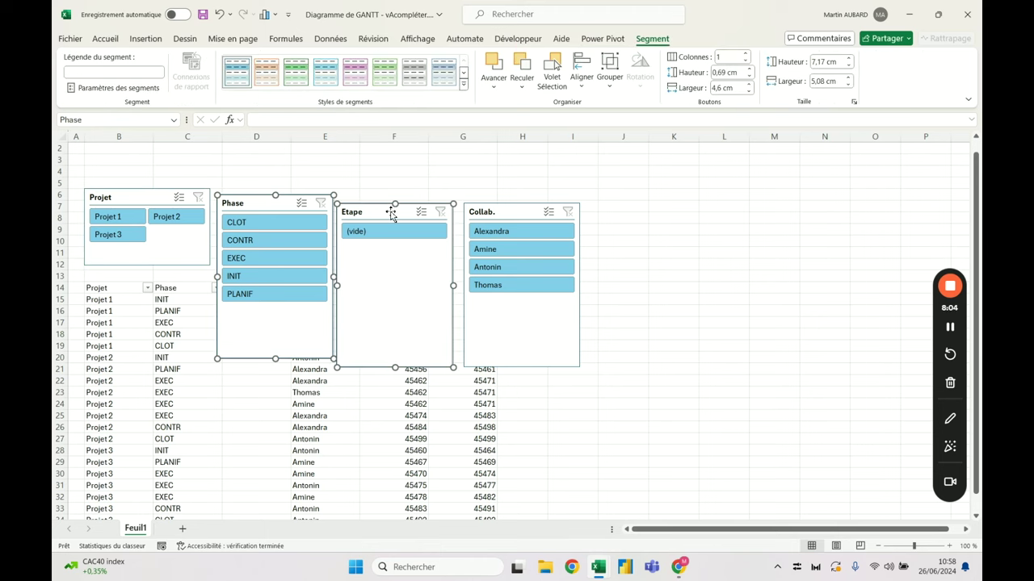
left_click(515, 215, "ctrl")
left_click(827, 65)
type("3,35")
key("Return")
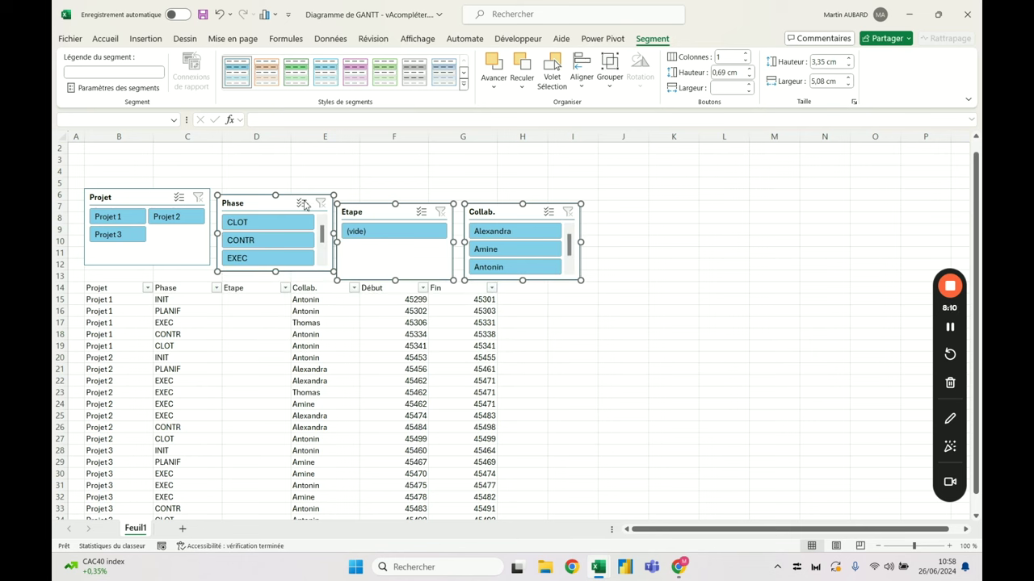
Step: Select the Phase, Etape, Collab. and Projet slicers together
left_click(267, 204)
left_click(378, 209, "ctrl")
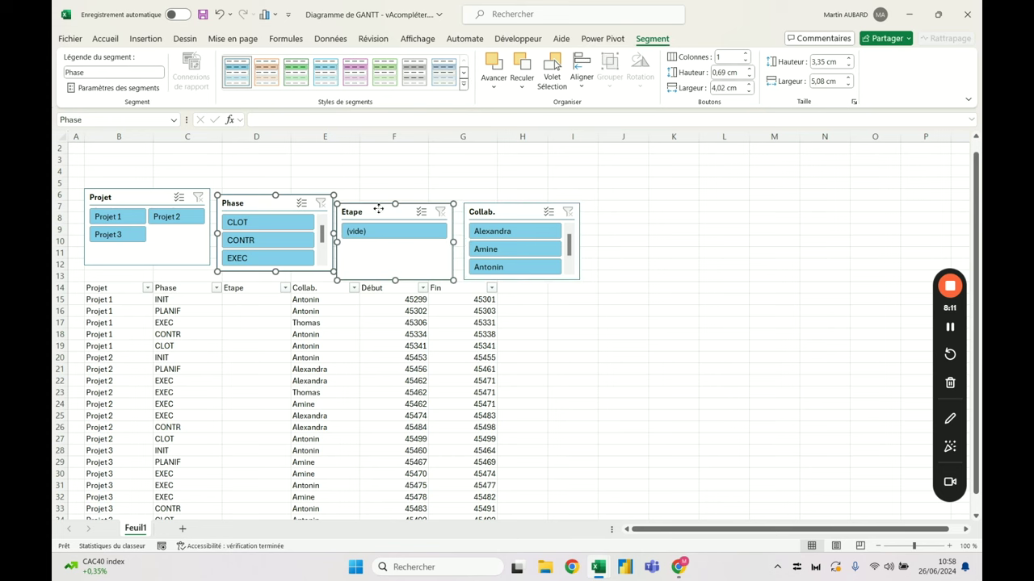
left_click(502, 220, "ctrl")
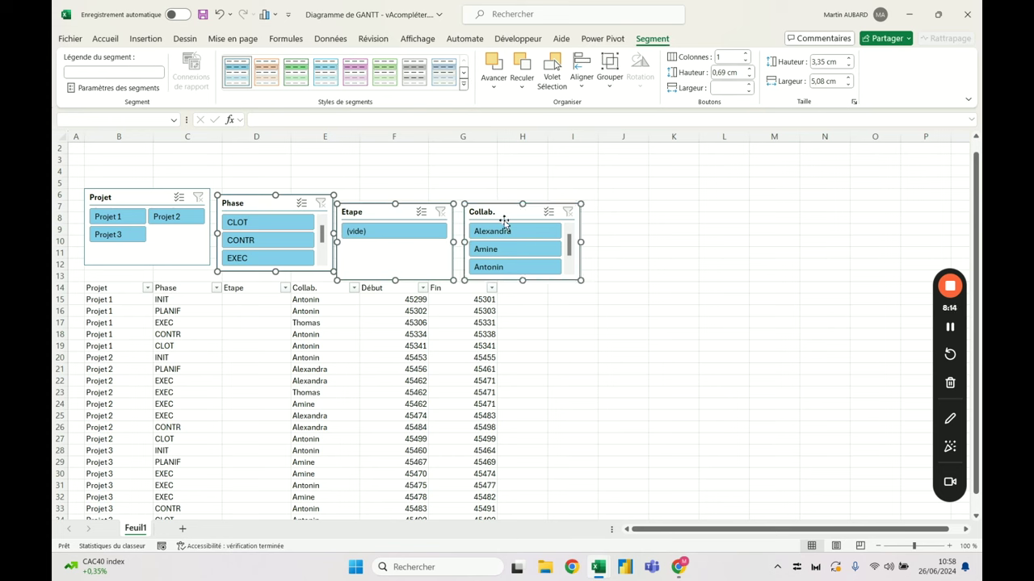
left_click(571, 194)
left_click(277, 203)
left_click(366, 212, "ctrl")
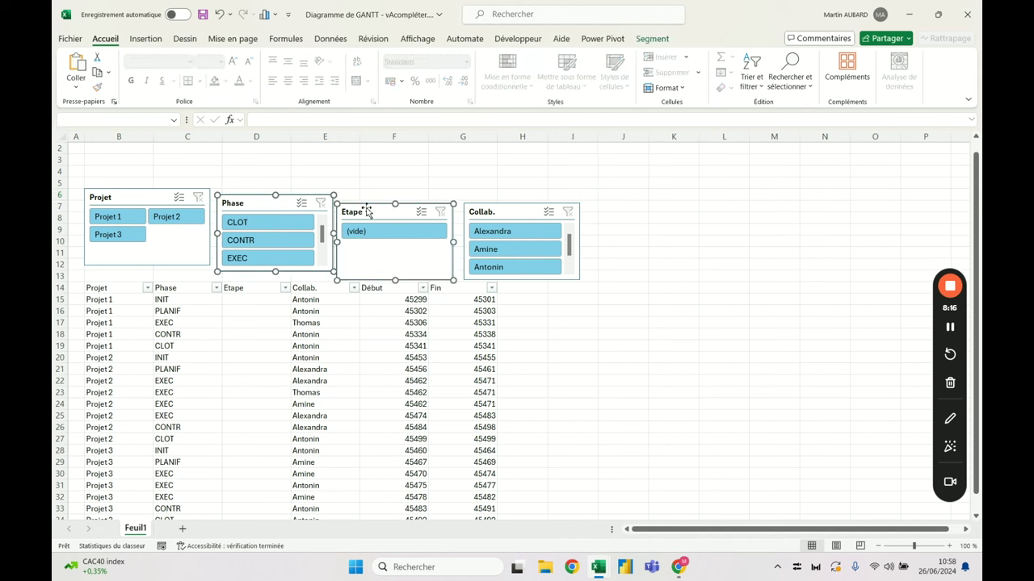
left_click(537, 227, "ctrl")
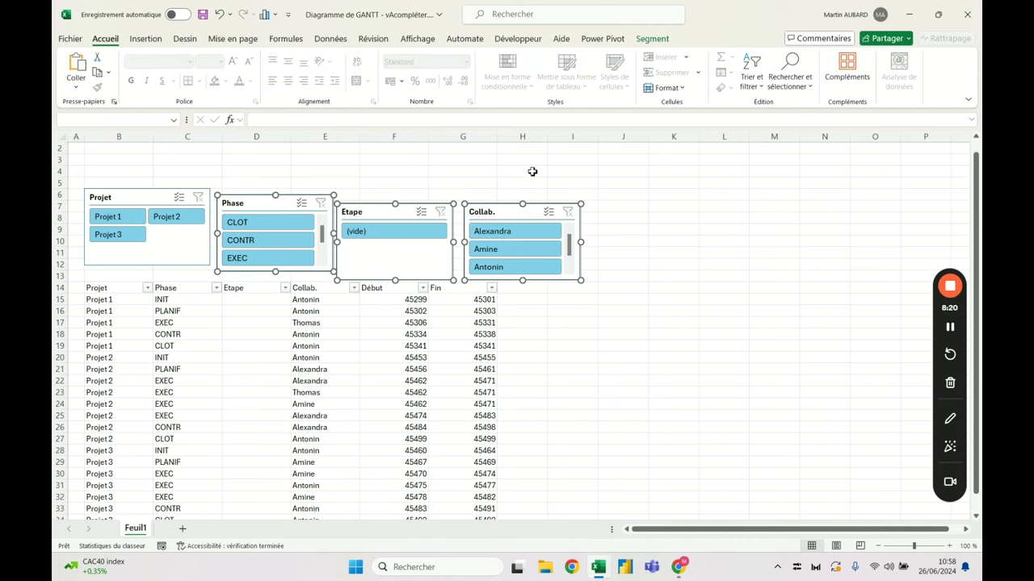
left_click(659, 38)
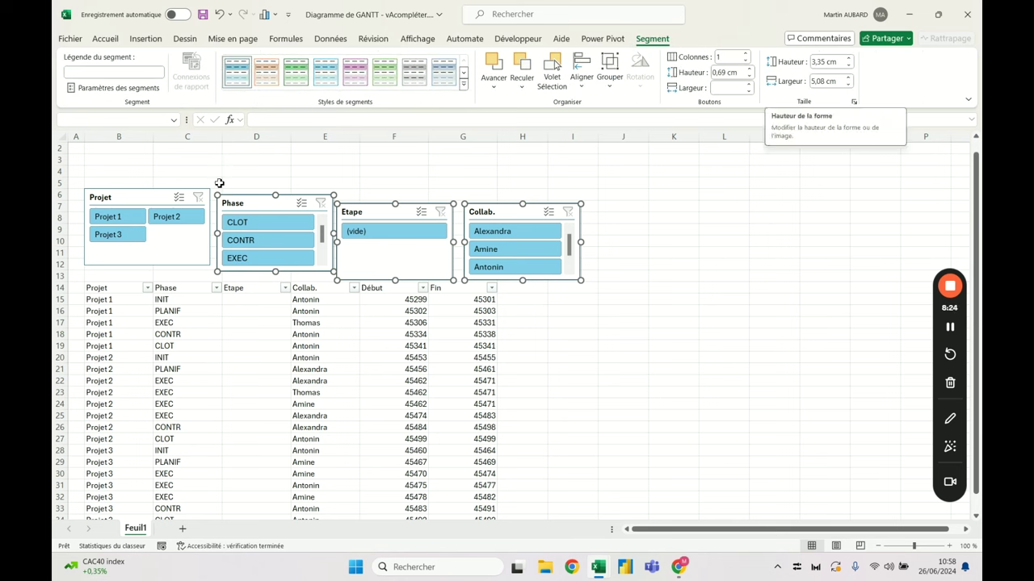
left_click(157, 204, "ctrl")
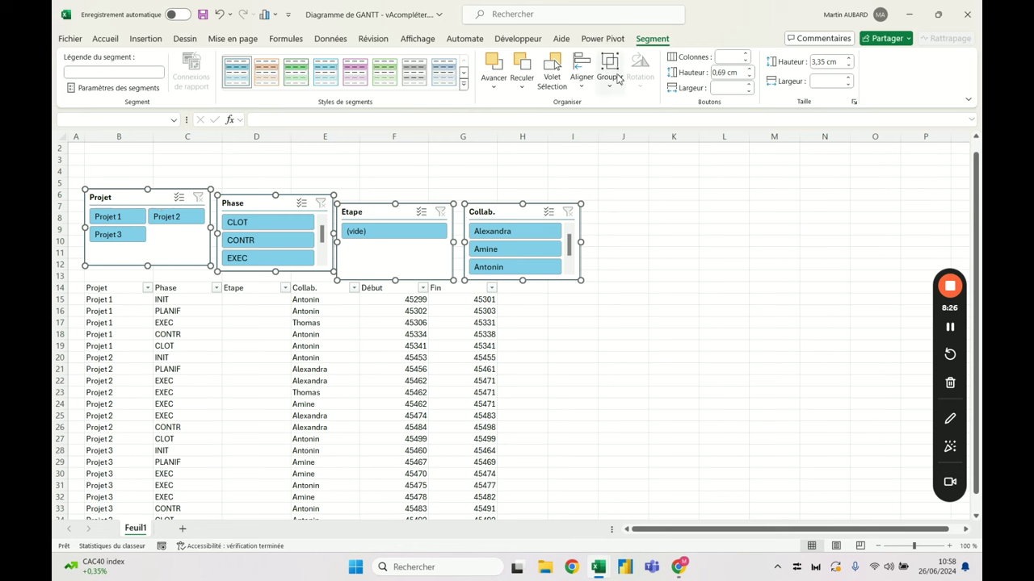
Step: Align the four slicers along their top edges
left_click(584, 84)
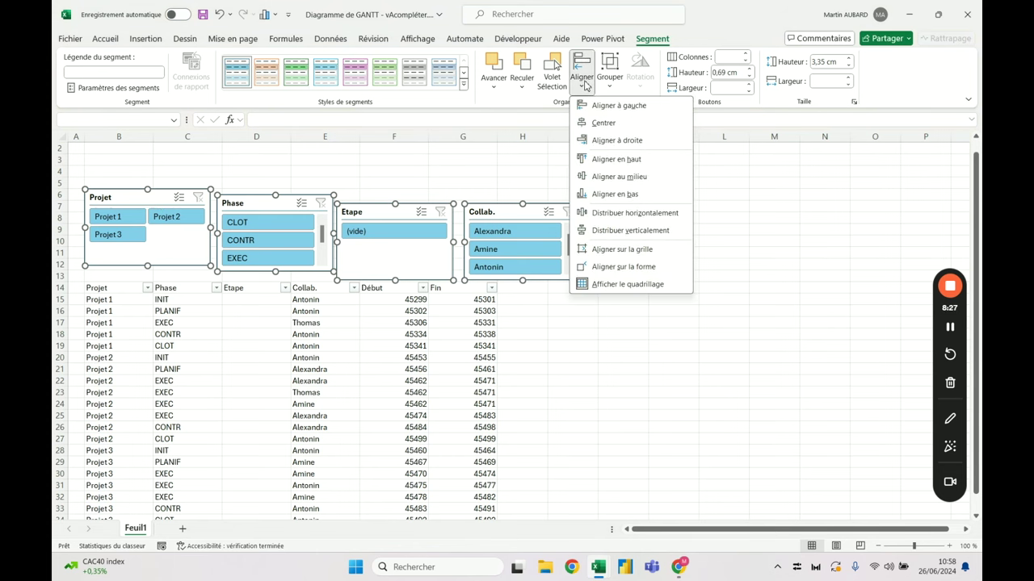
left_click(616, 160)
left_click(338, 174)
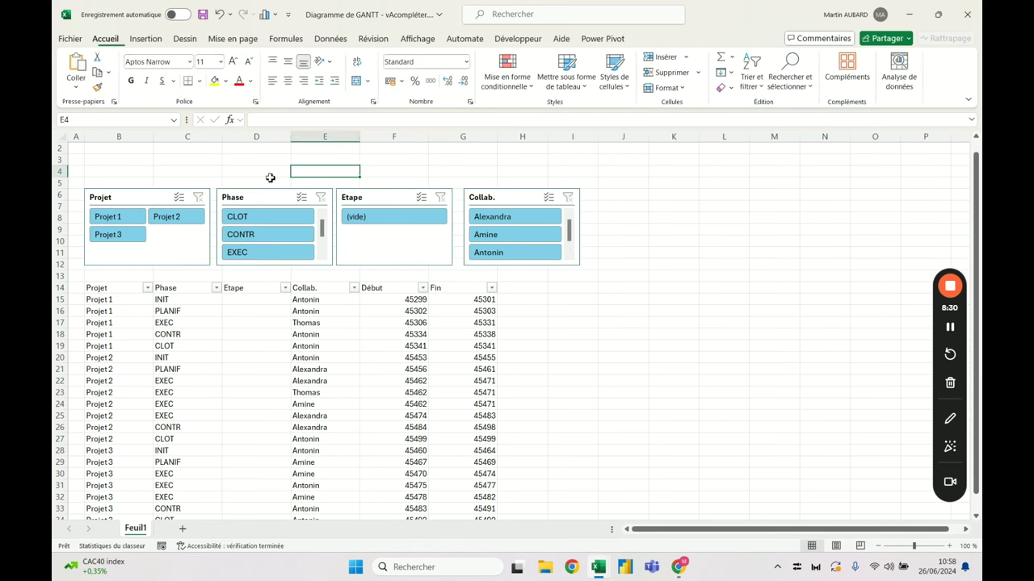
Step: Reselect all four slicers and distribute them evenly horizontally
left_click(113, 204)
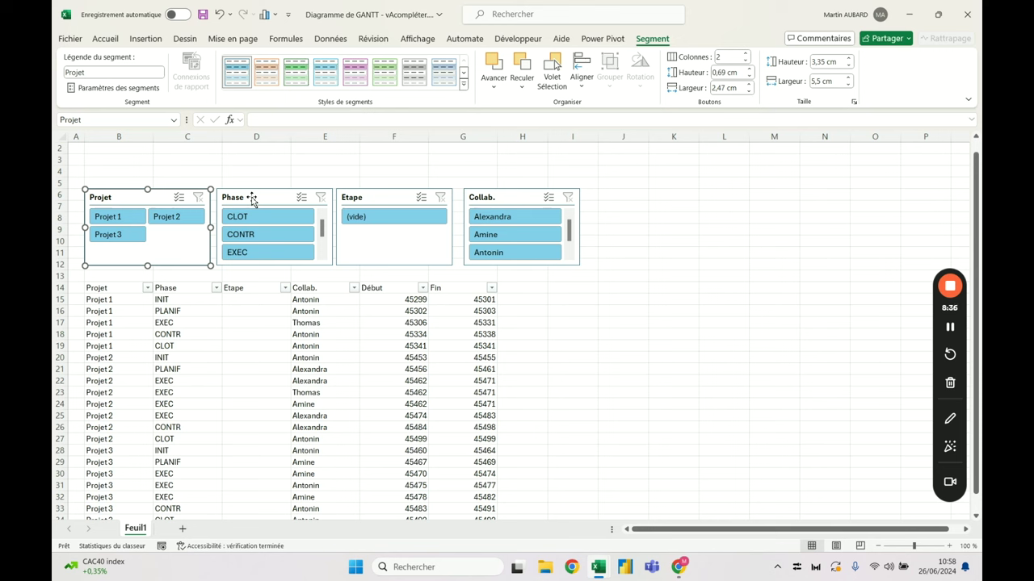
left_click(259, 201, "ctrl")
left_click(361, 197, "ctrl")
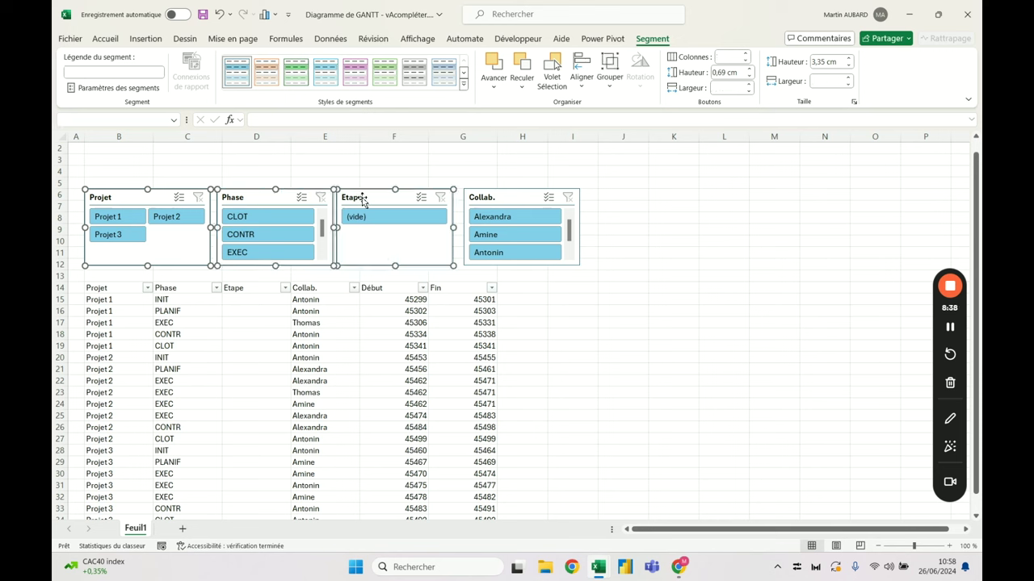
left_click(512, 201, "ctrl")
left_click(592, 86)
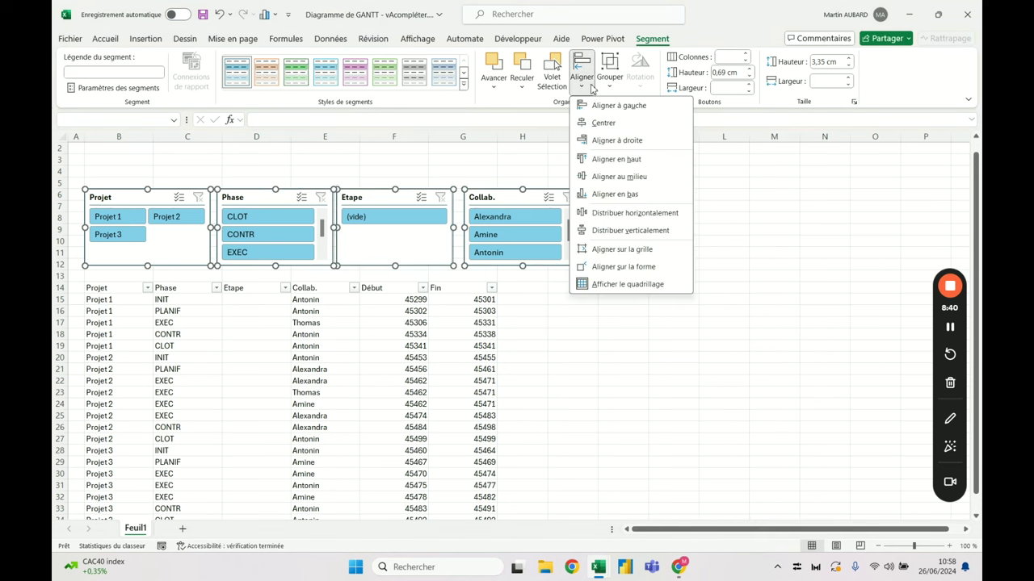
left_click(616, 213)
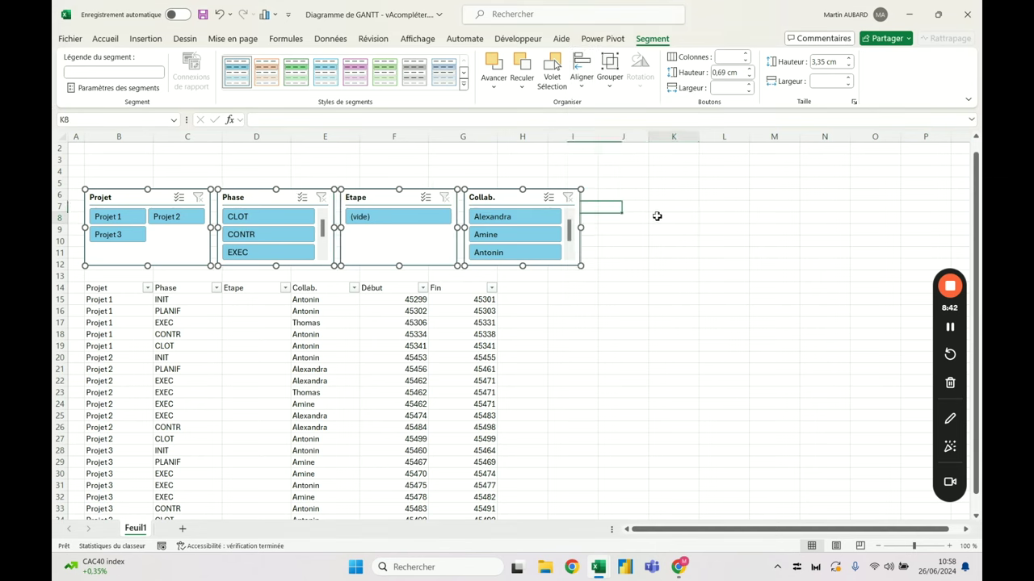
left_click(652, 219)
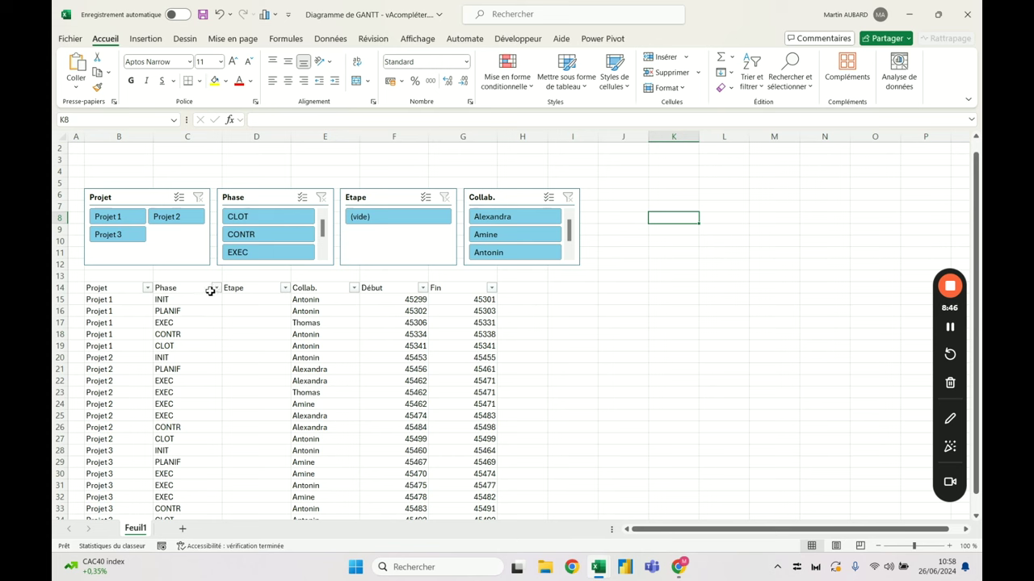
Step: Give the Phase, Etape and Collab. slicers 2 button columns, then filter to the INIT phase
left_click(282, 199)
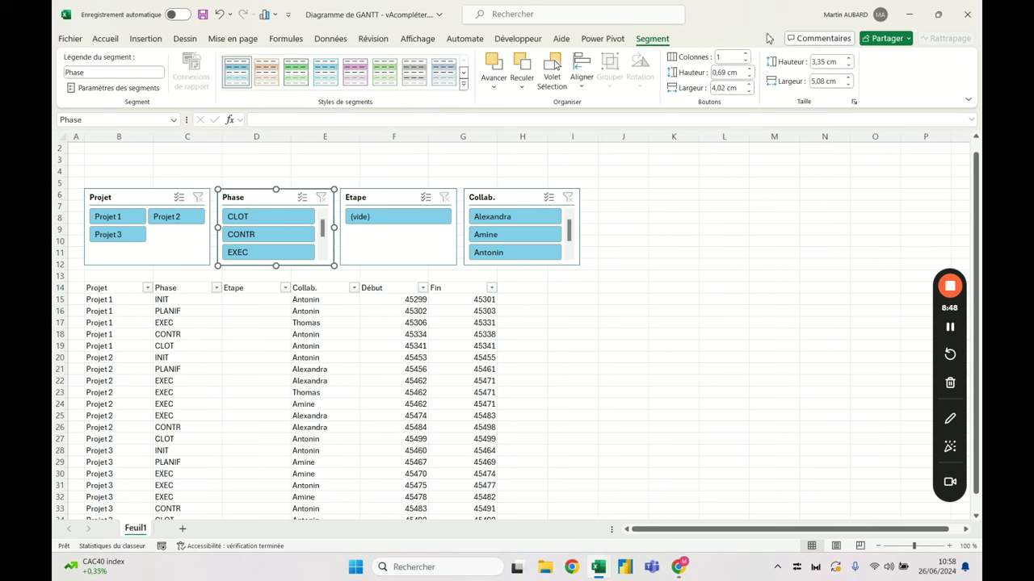
left_click(745, 55)
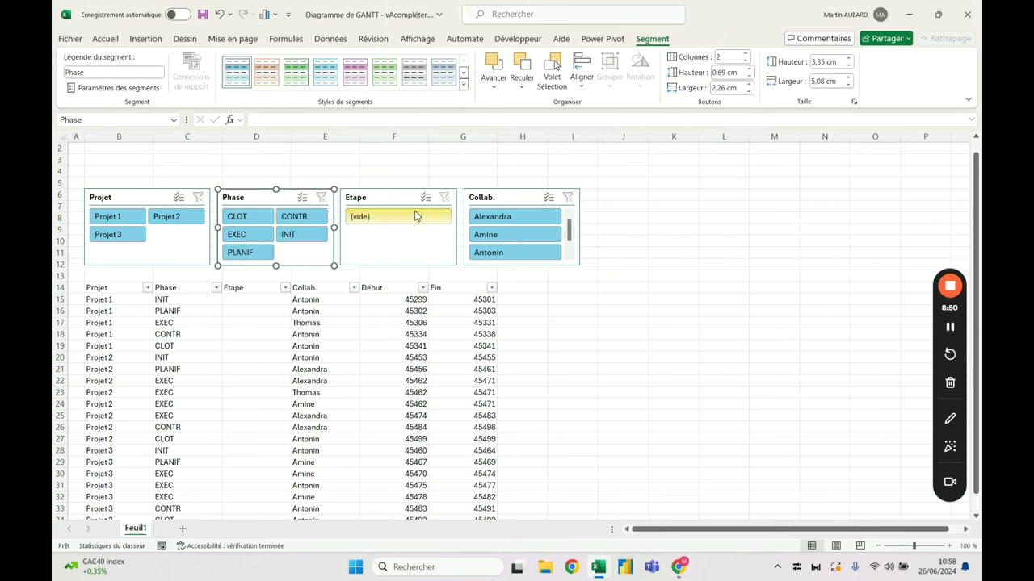
left_click(391, 199)
left_click(745, 54)
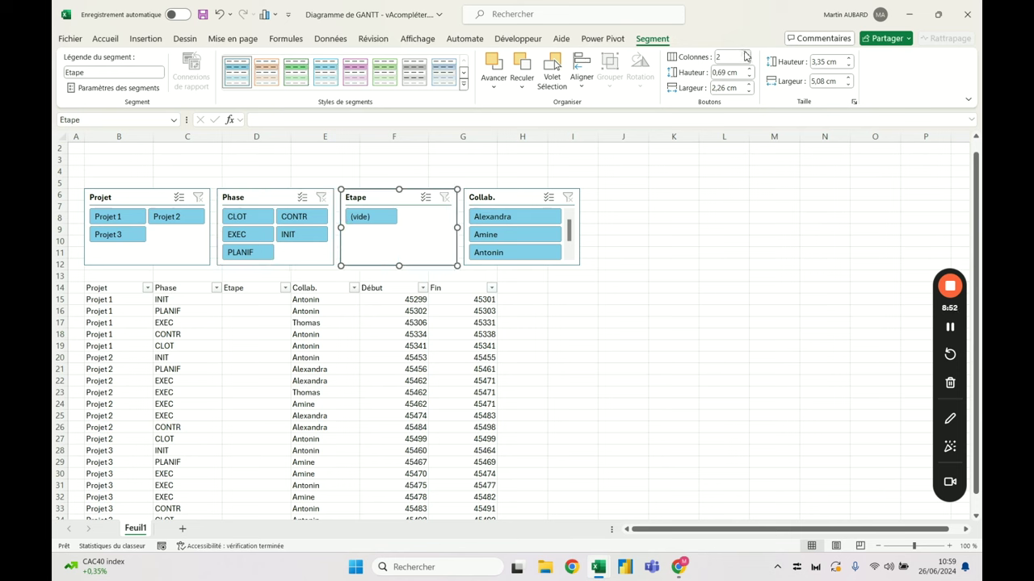
left_click(506, 202)
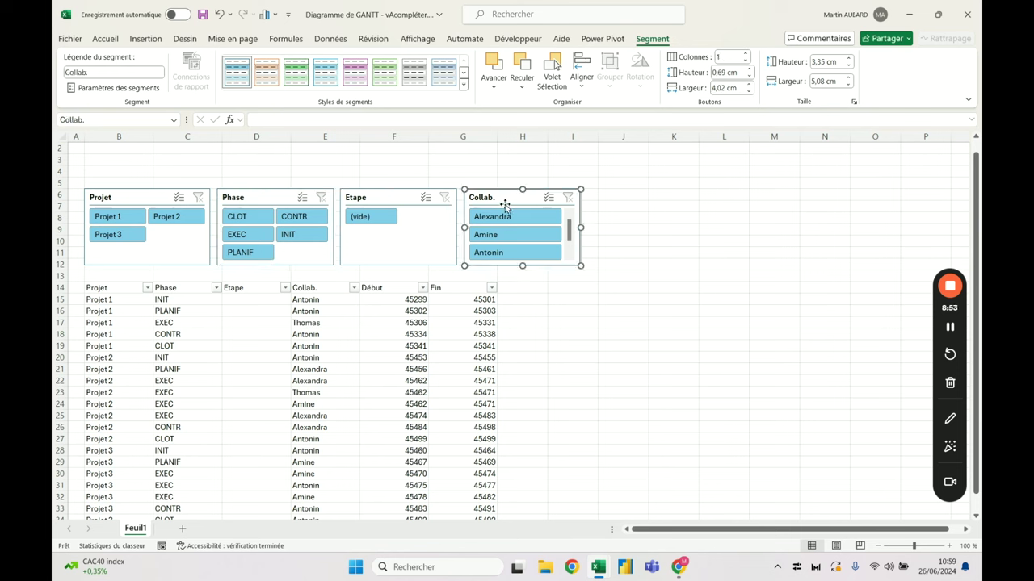
left_click(746, 54)
left_click(693, 229)
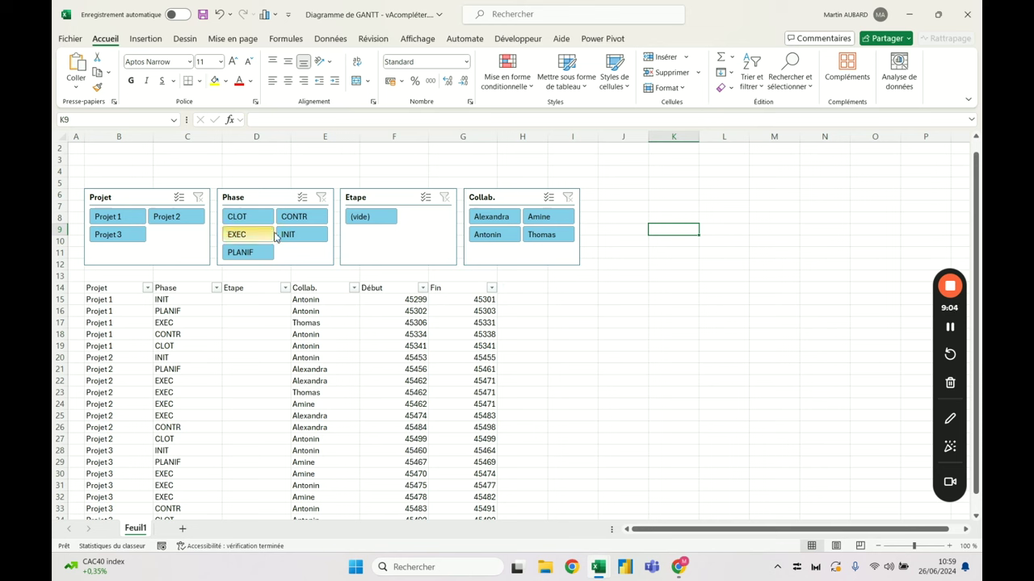
left_click(306, 245)
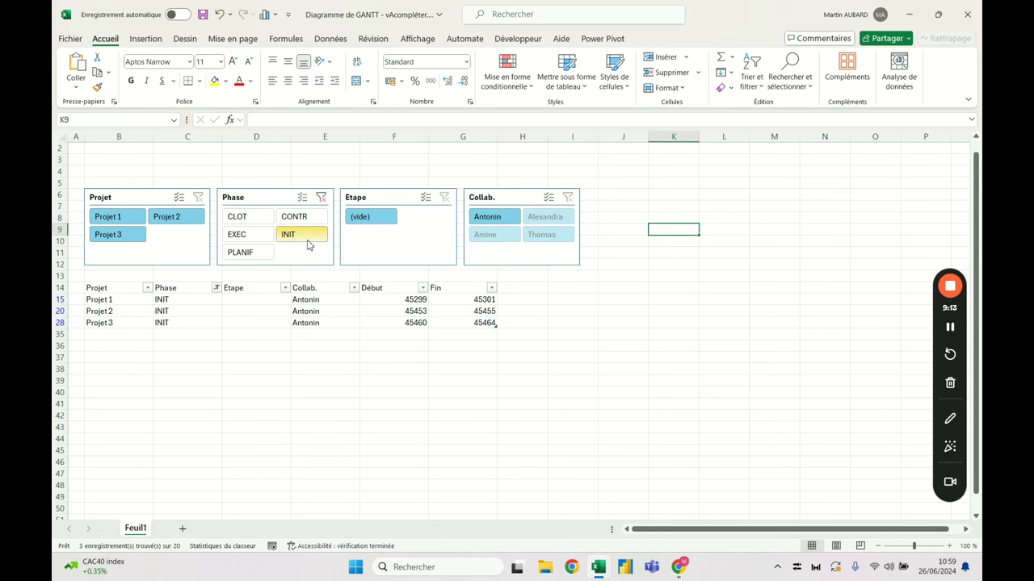
Step: Clear the Phase slicer filter to show all 20 tasks and scroll down to row 34
left_click(419, 302)
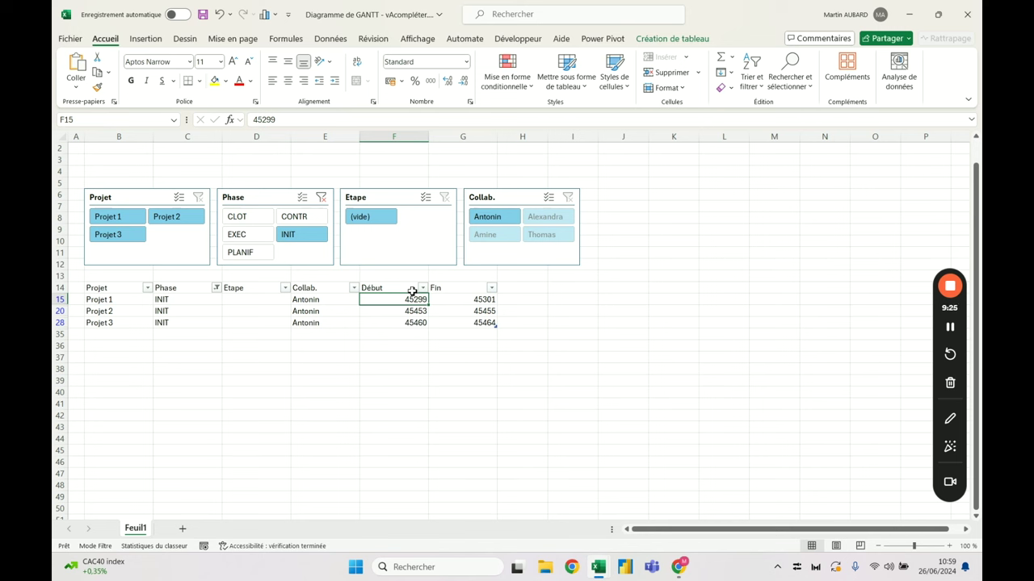
left_click(321, 199)
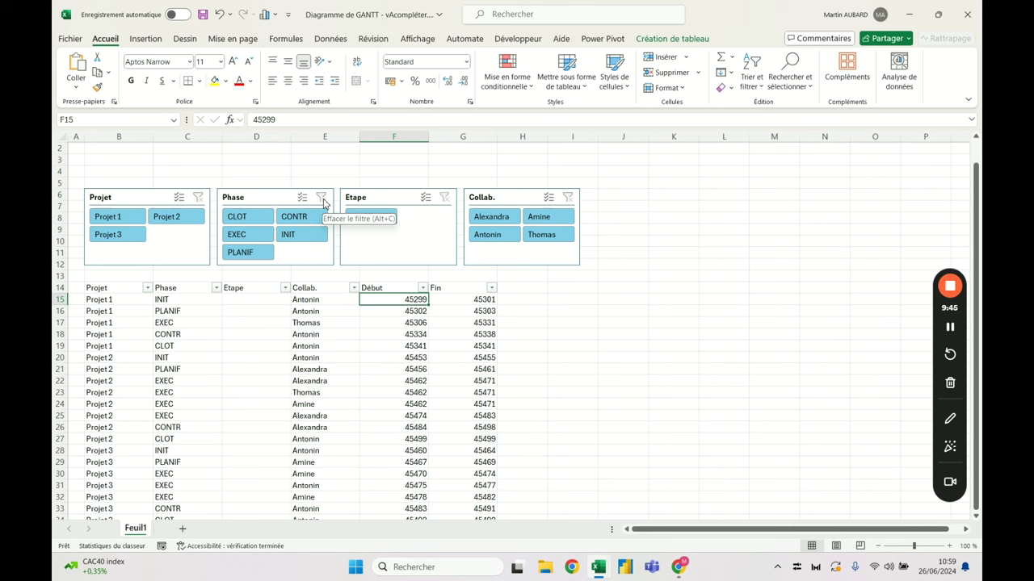
scroll(111, 365, "down", 5)
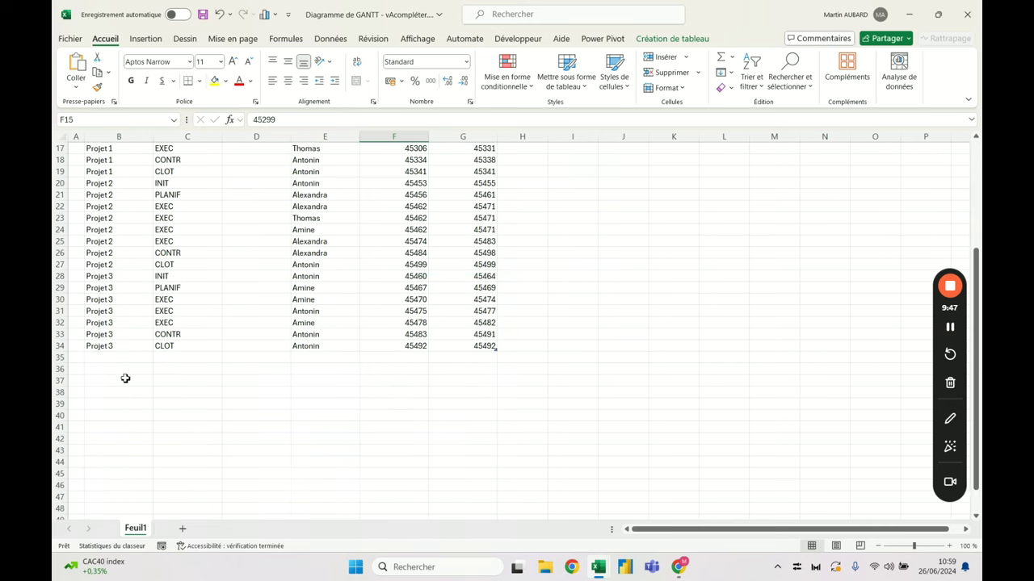
Step: Enter Projet 4, phase INIT and the collaborator in new row 35
left_click(114, 357)
type("Projet 4")
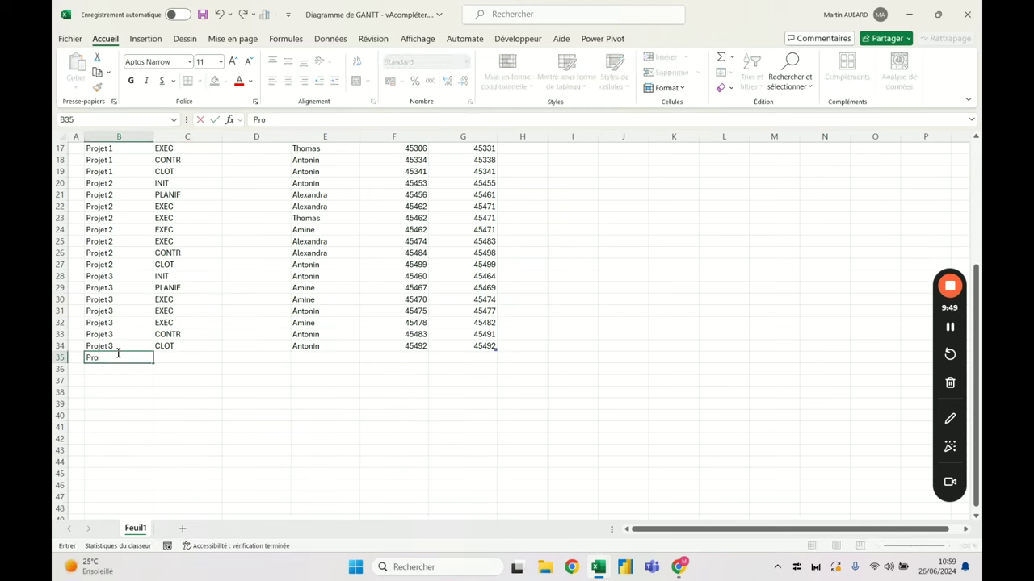
key("Return")
left_click(117, 353)
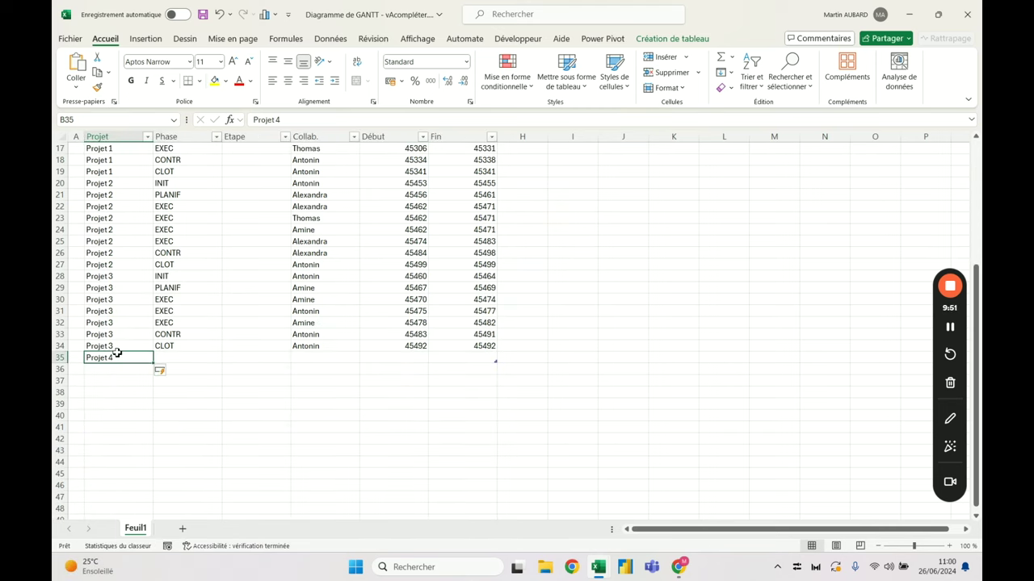
key("Right")
type("INIT")
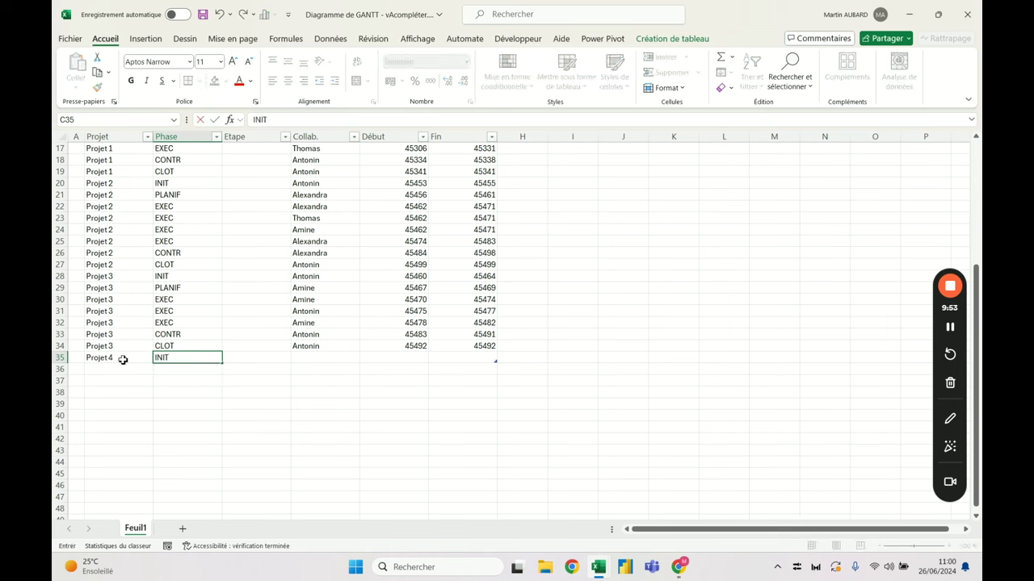
key("Return")
key("Up")
key("Right")
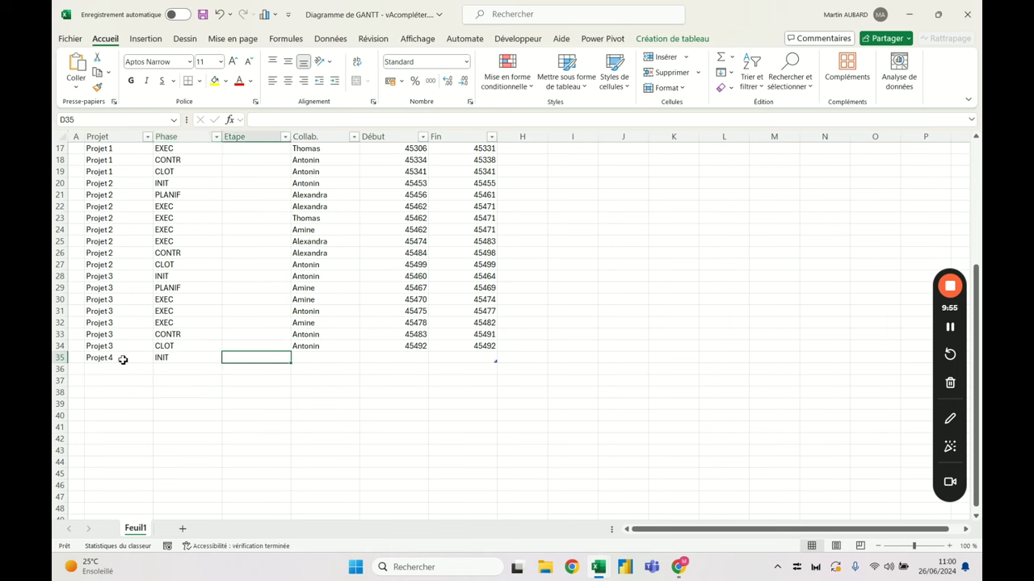
key("Right")
type("Antonin")
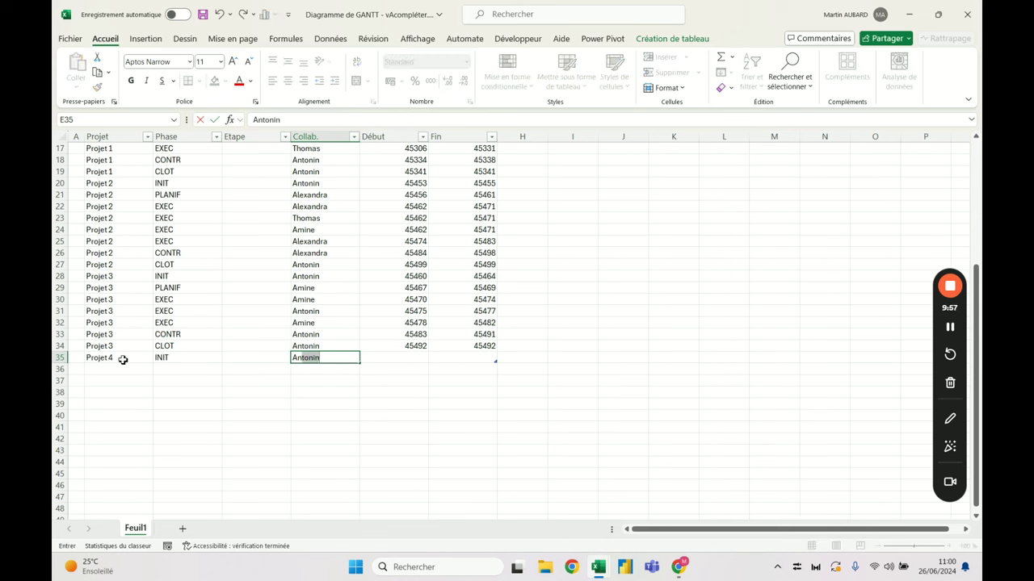
key("Right")
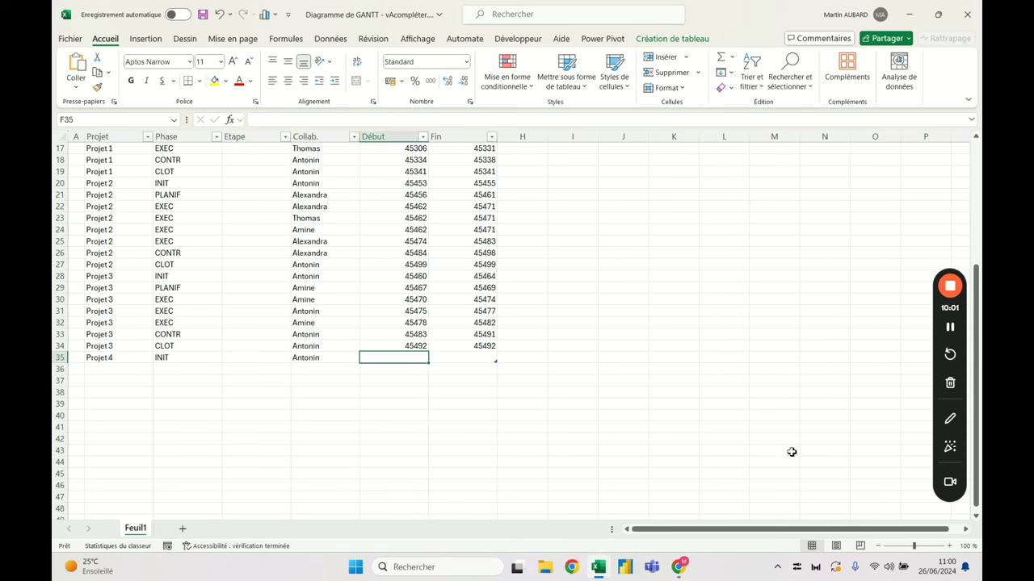
Step: Give the Projet 4 row start date 26/06/2024 and end date 28/06/2024
type("26/6")
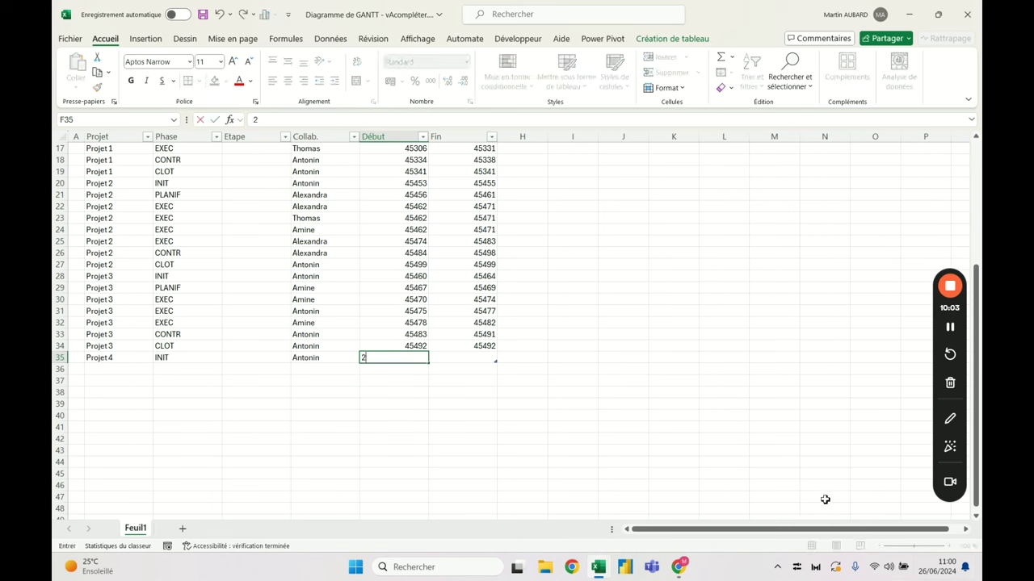
key("Return")
key("Up")
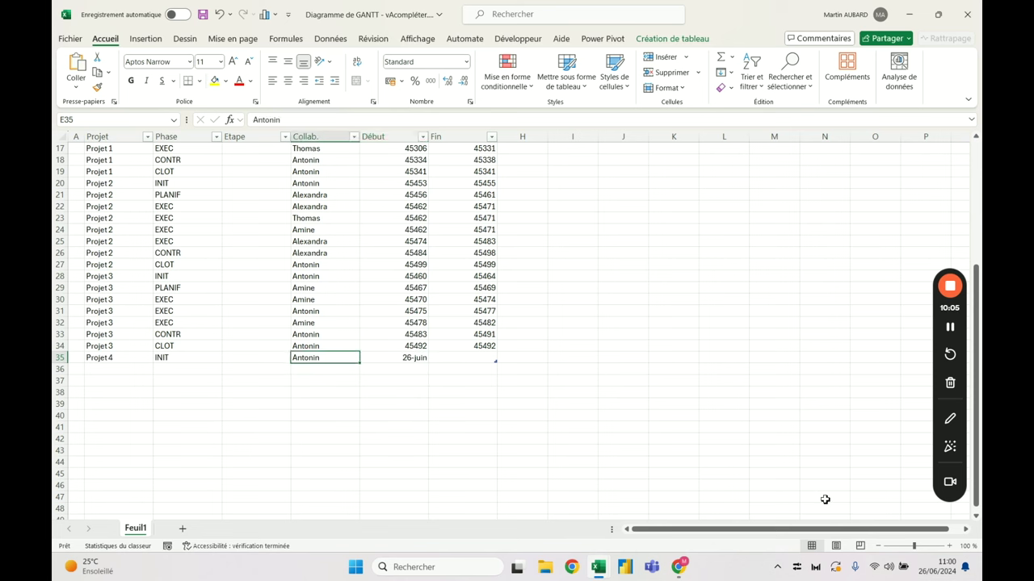
key("Right")
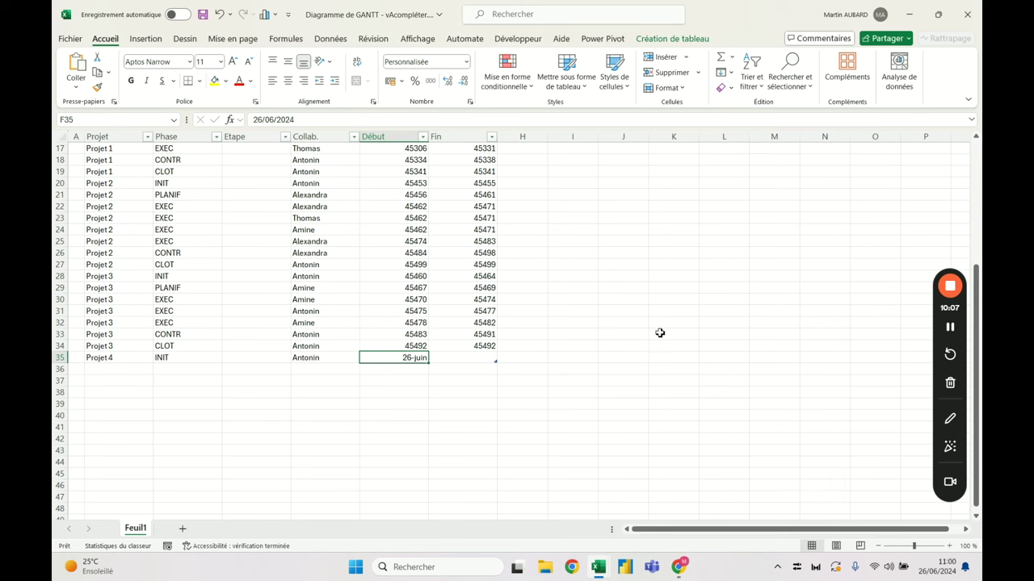
left_click(218, 15)
type("266")
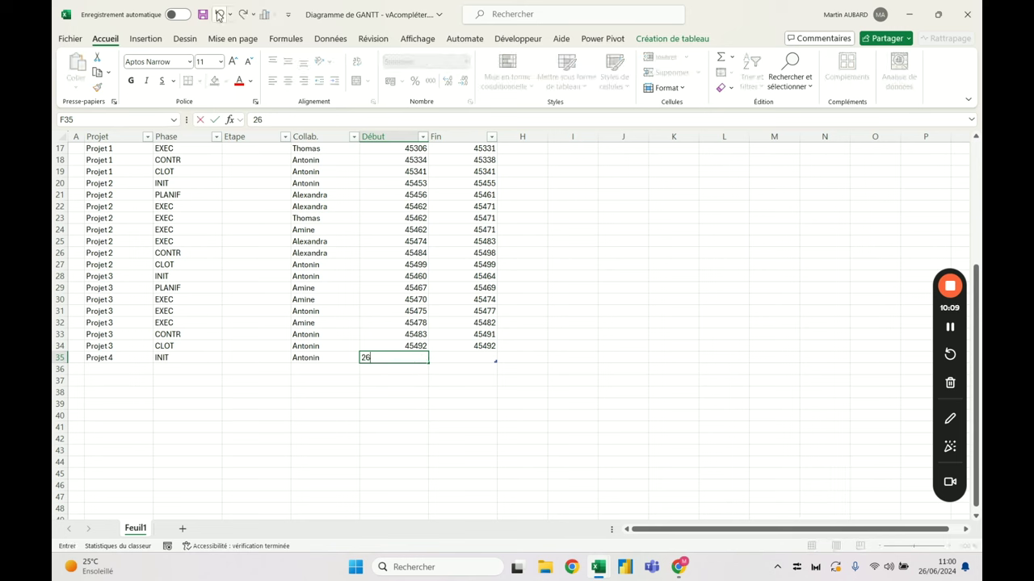
key("BackSpace")
type("-6-24")
key("ctrl+Return")
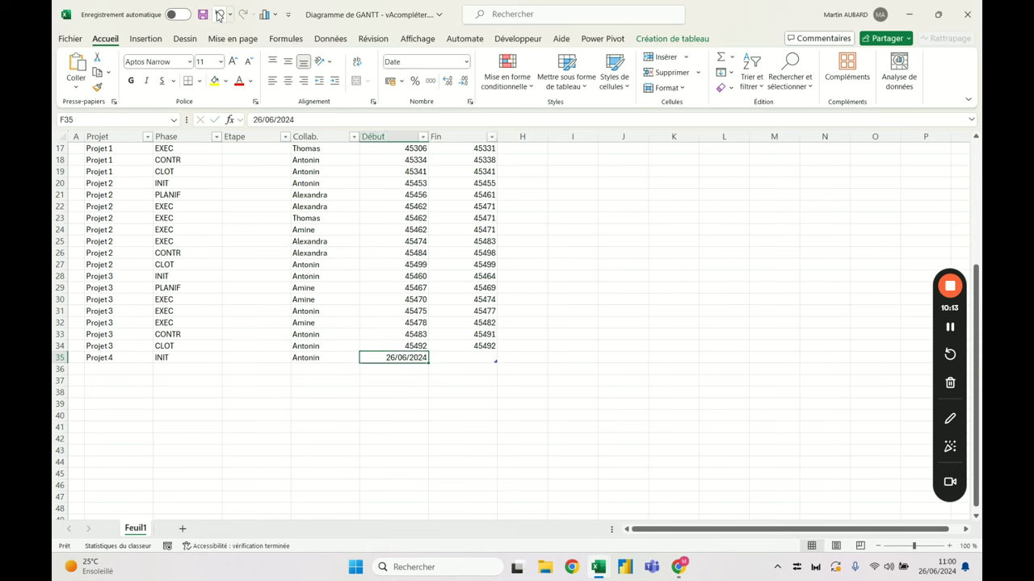
key("Tab")
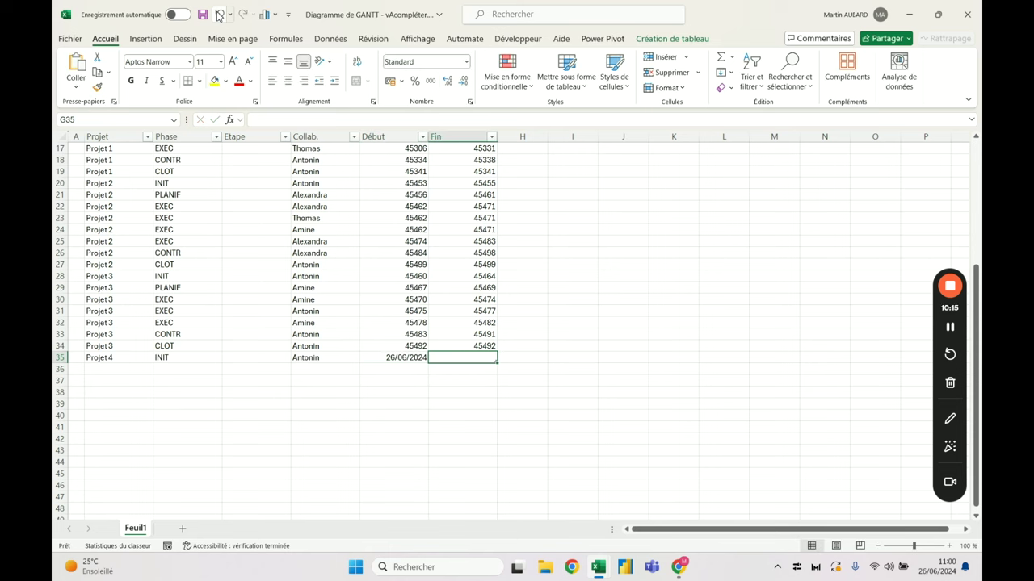
type("28-6-24")
key("Return")
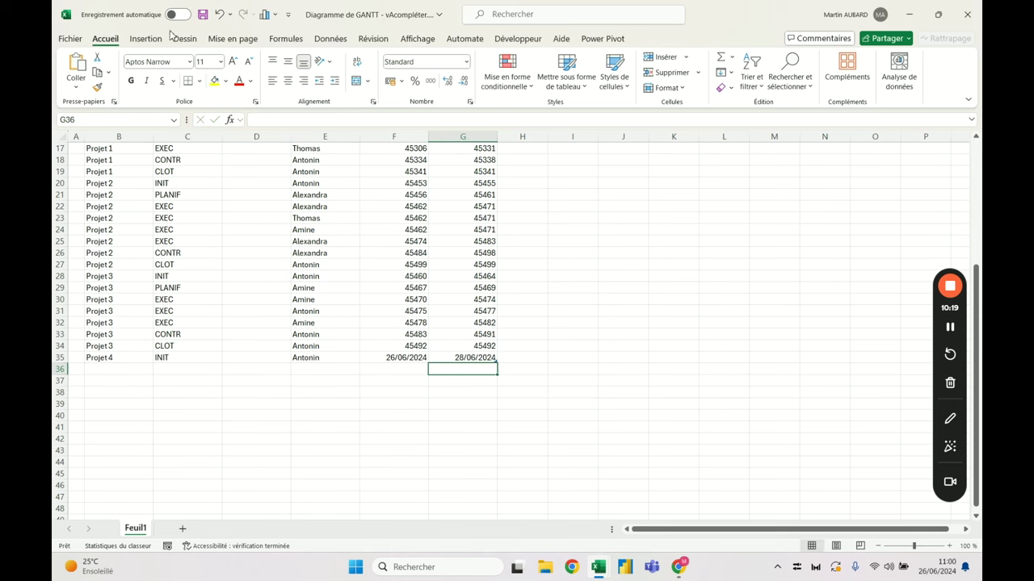
scroll(385, 206, "up", 5)
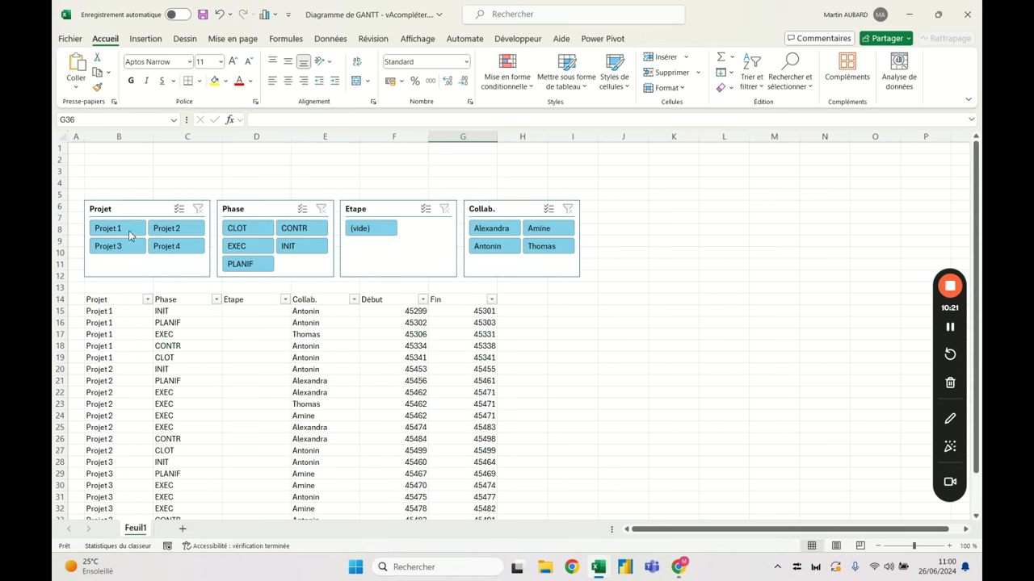
Step: Filter the table to Projet 4 with the Projet slicer, then clear that slicer filter
left_click(178, 255)
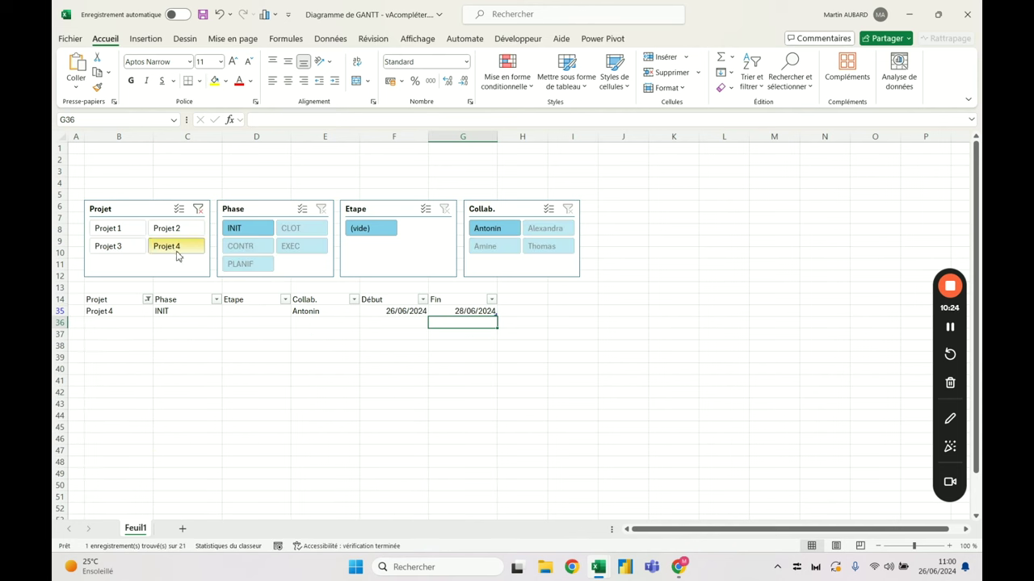
left_click(198, 210)
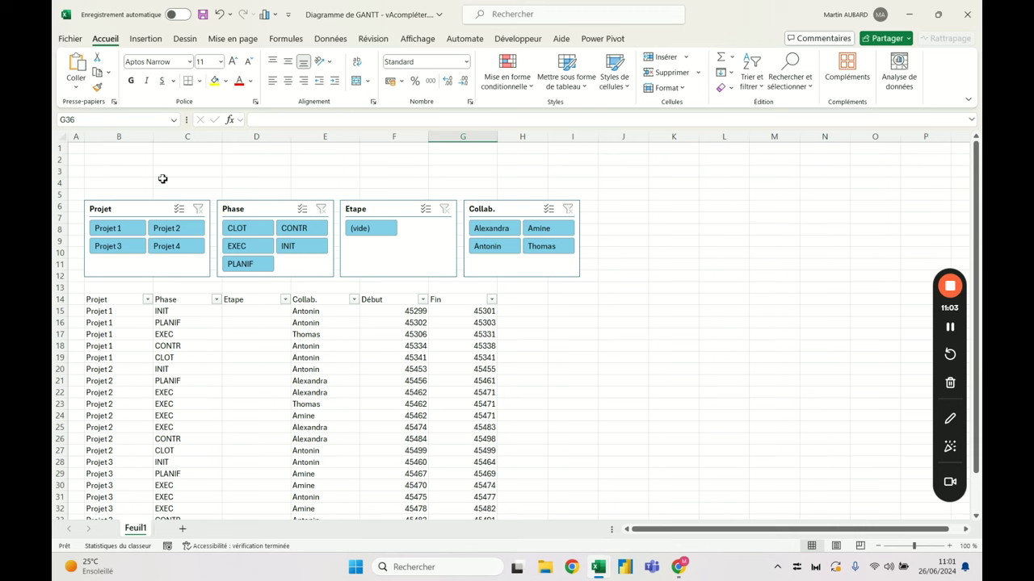
Step: Uncheck Quadrillage on the Affichage tab to hide gridlines, then select the Début date values
left_click(418, 39)
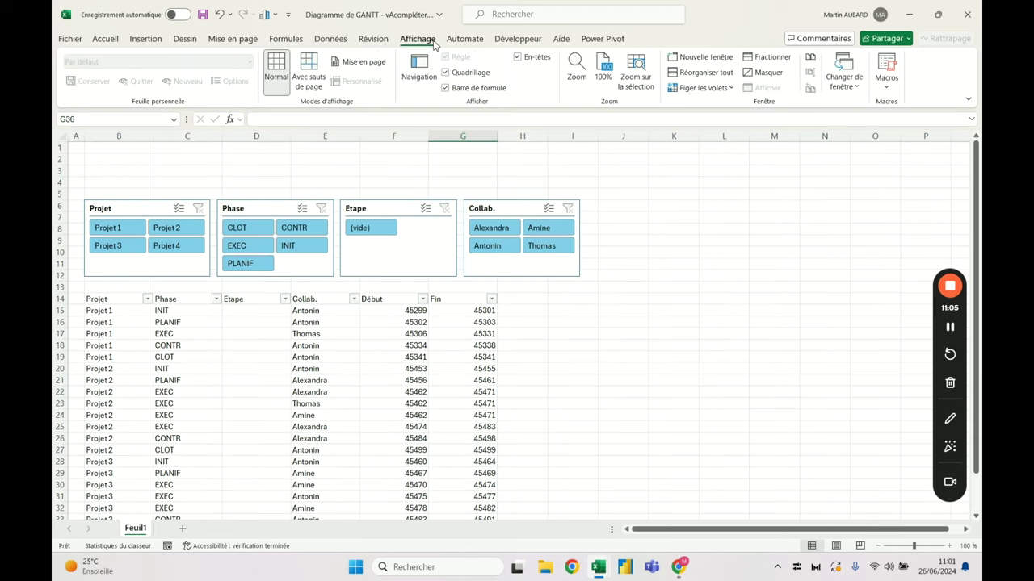
left_click(445, 72)
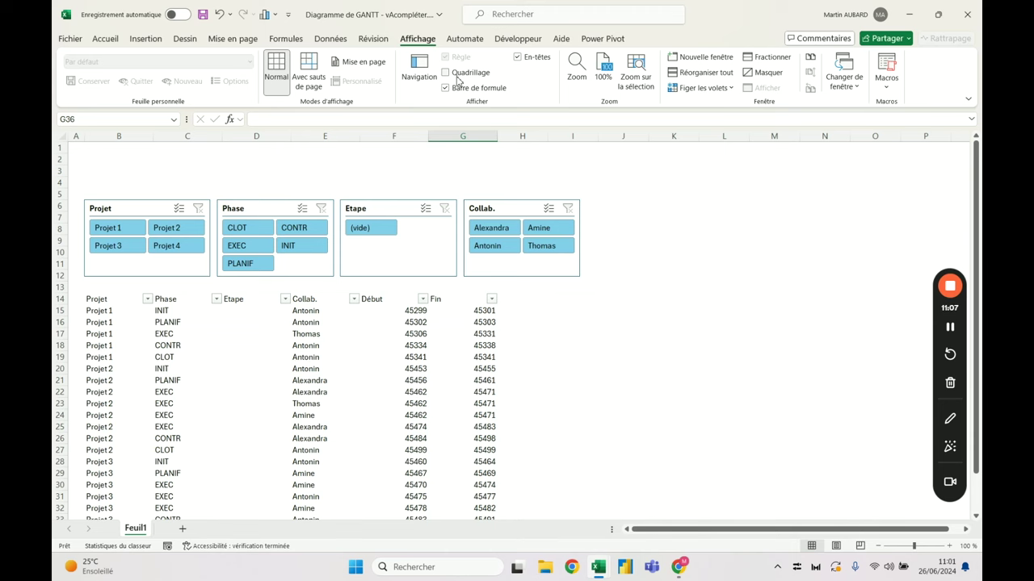
scroll(105, 313, "down", 3)
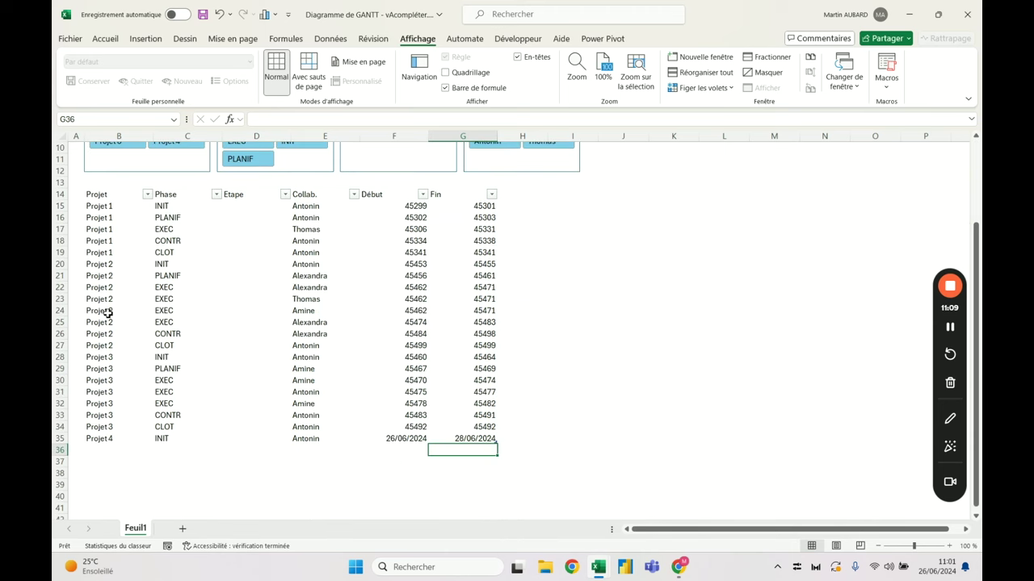
scroll(107, 313, "up", 2)
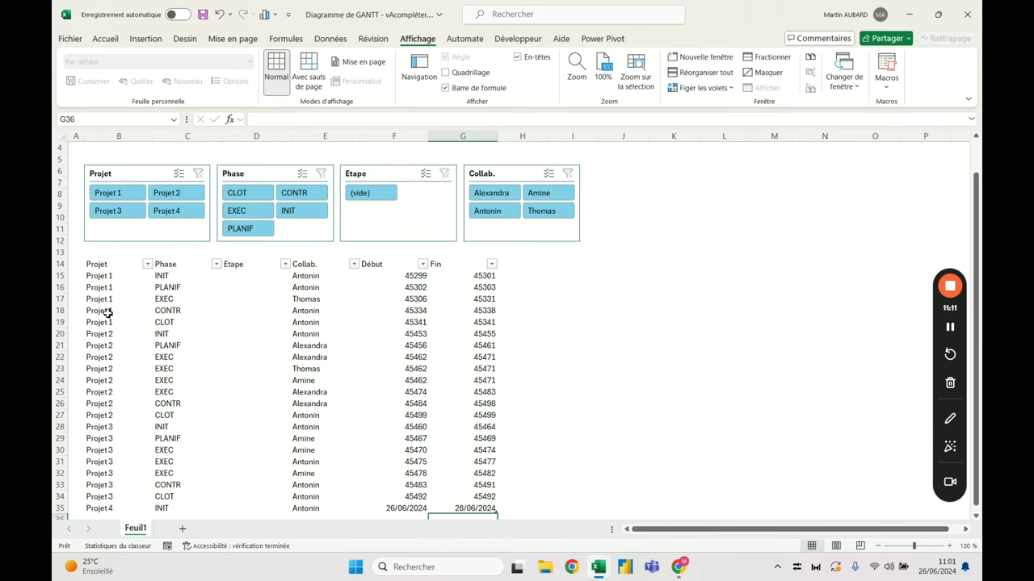
scroll(107, 314, "up", 1)
scroll(108, 313, "down", 2)
scroll(108, 313, "up", 2)
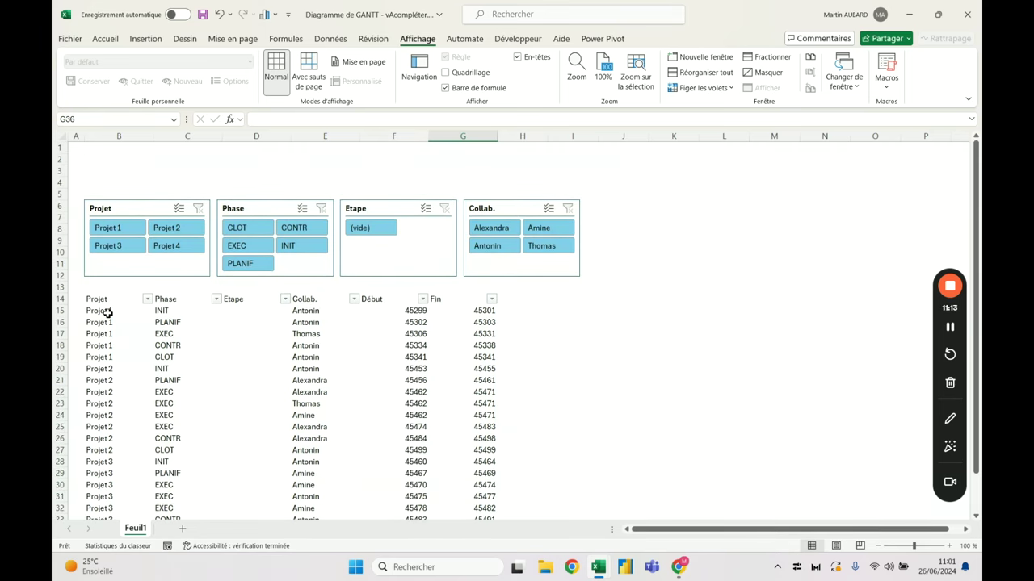
left_click(393, 296)
Step: Format the selected Début values as Date courte from the Accueil number format list
scroll(394, 297, "down", 2)
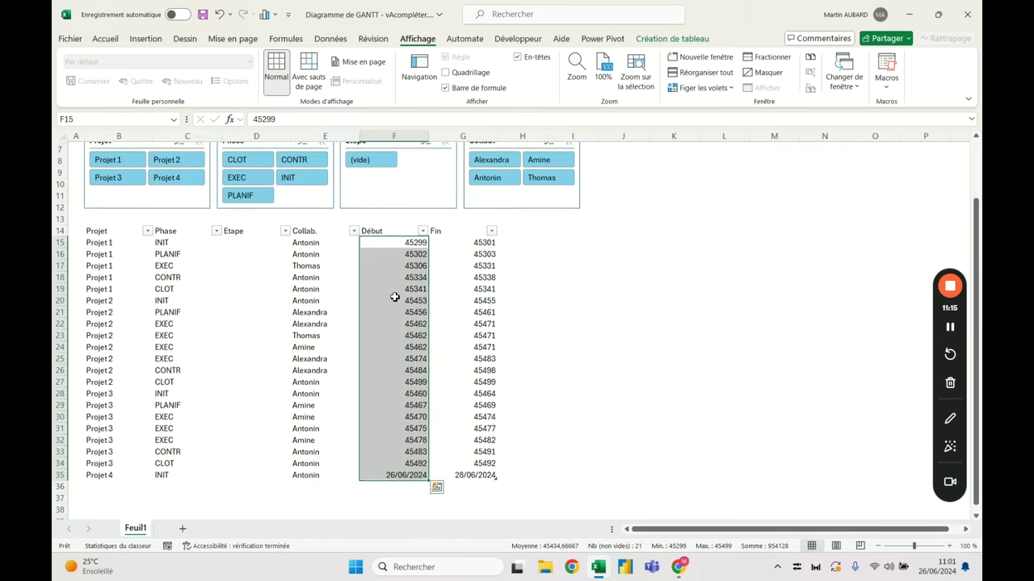
scroll(393, 296, "up", 2)
left_click(106, 39)
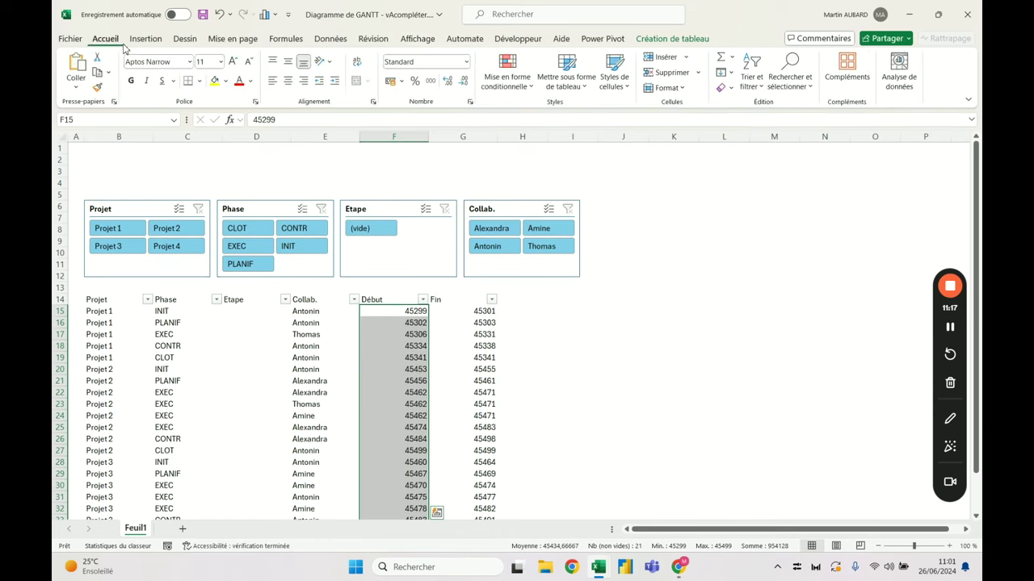
left_click(466, 61)
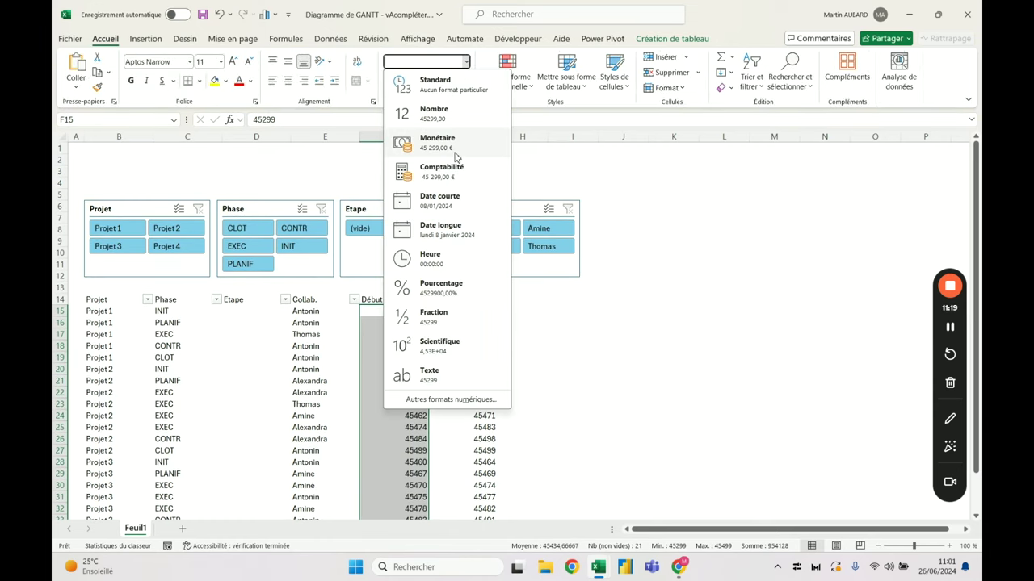
left_click(450, 207)
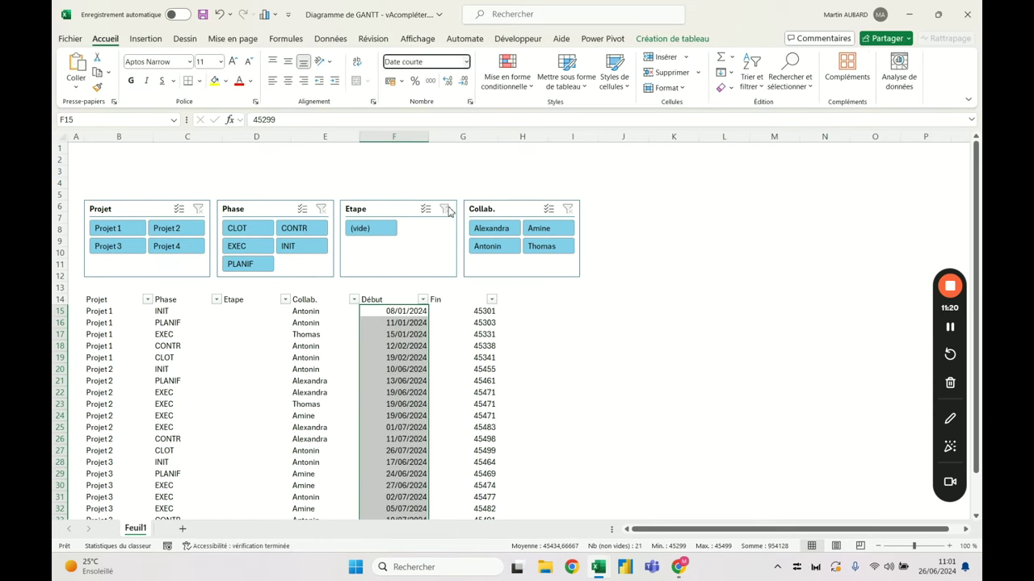
Step: Select the Fin column values and format them as Date courte too
left_click(469, 297)
left_click(622, 299)
scroll(504, 298, "down", 3)
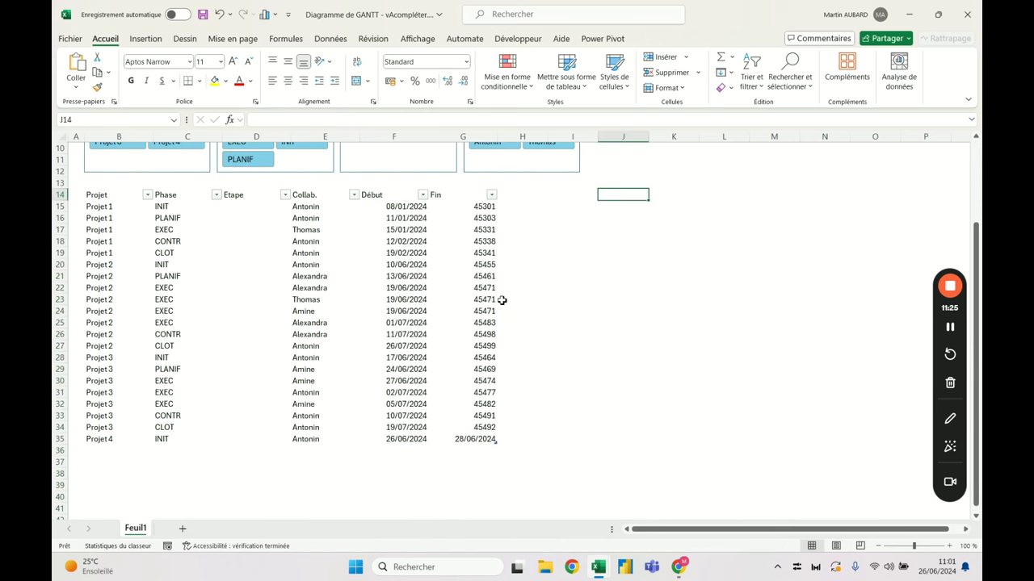
left_click(479, 194)
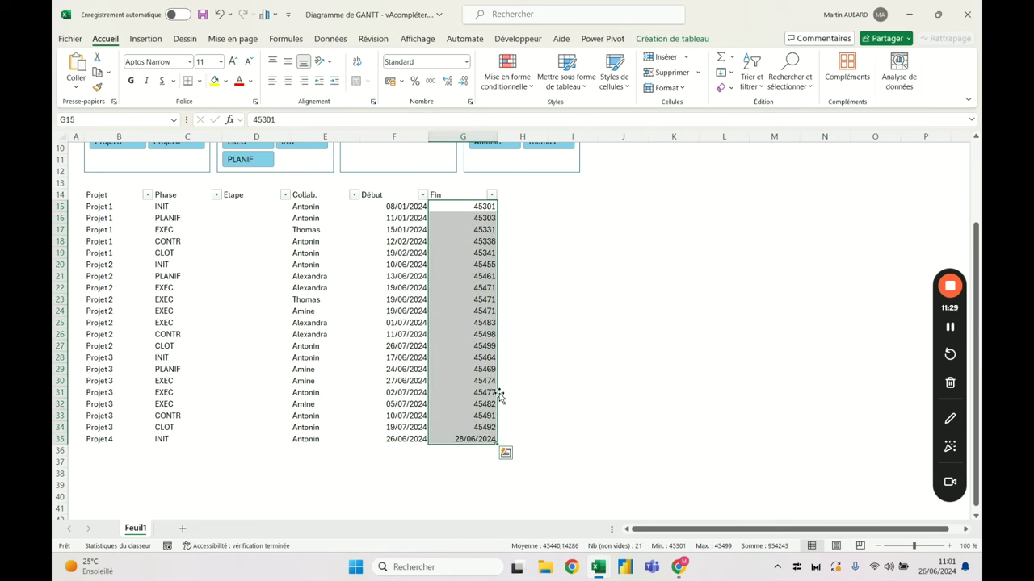
left_click(590, 289)
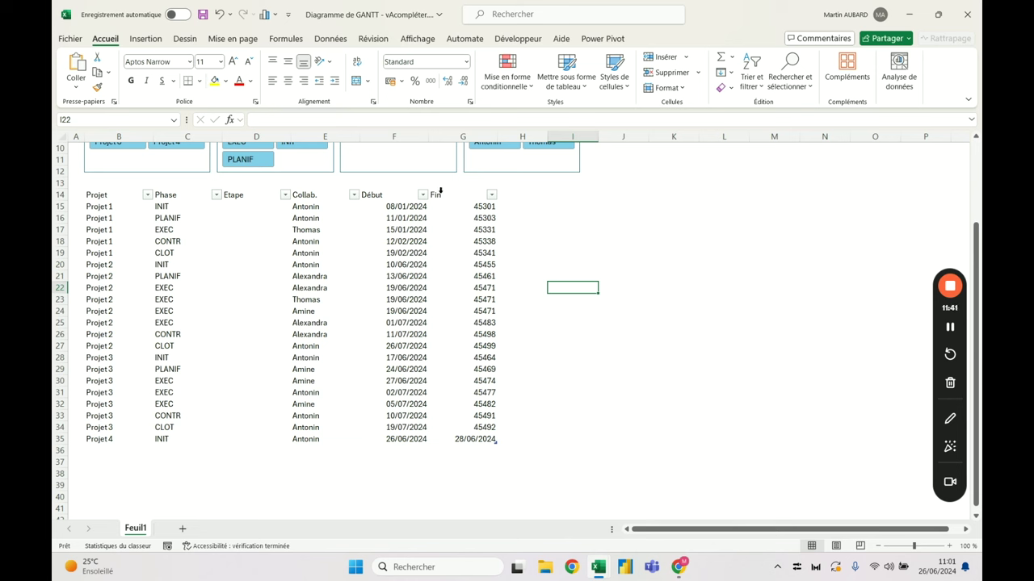
left_click(440, 191)
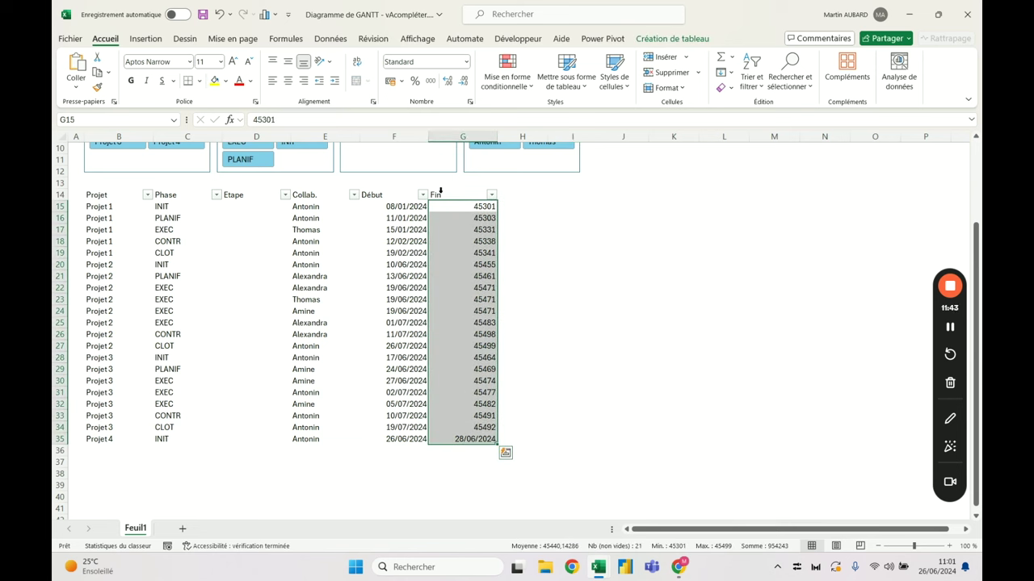
left_click(465, 63)
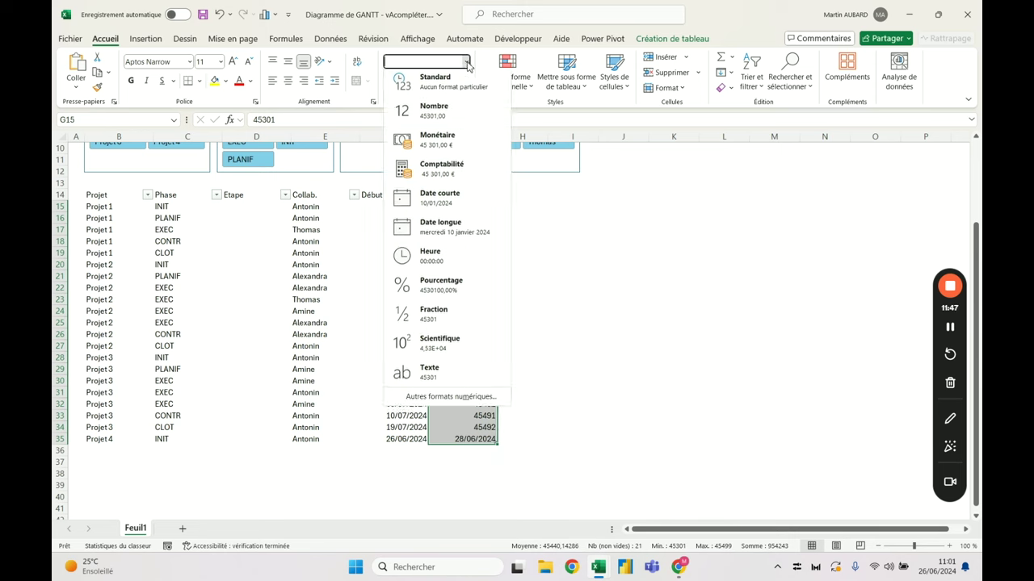
left_click(440, 200)
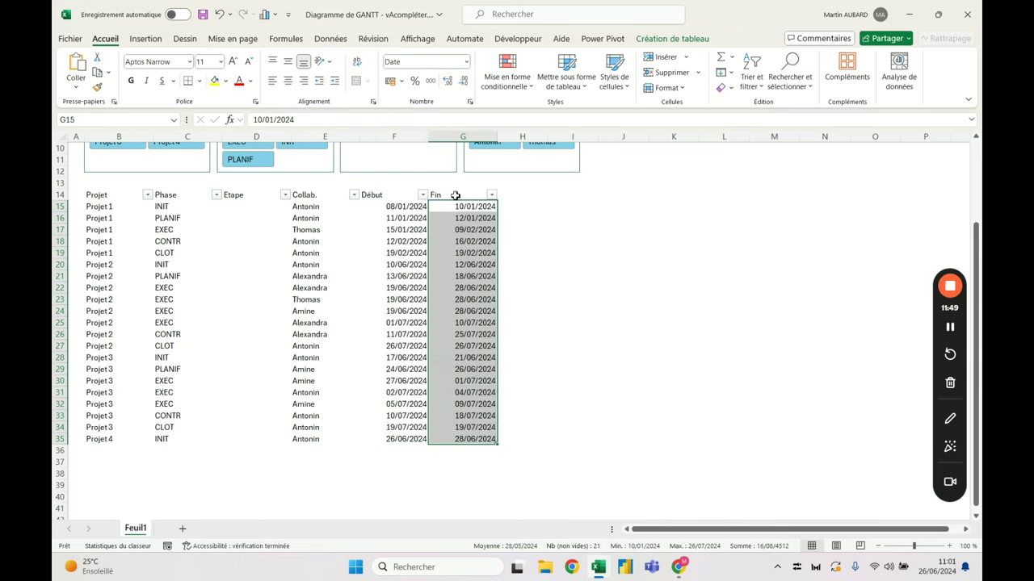
left_click_drag(456, 197, 456, 195)
left_click(455, 196)
scroll(454, 192, "up", 3)
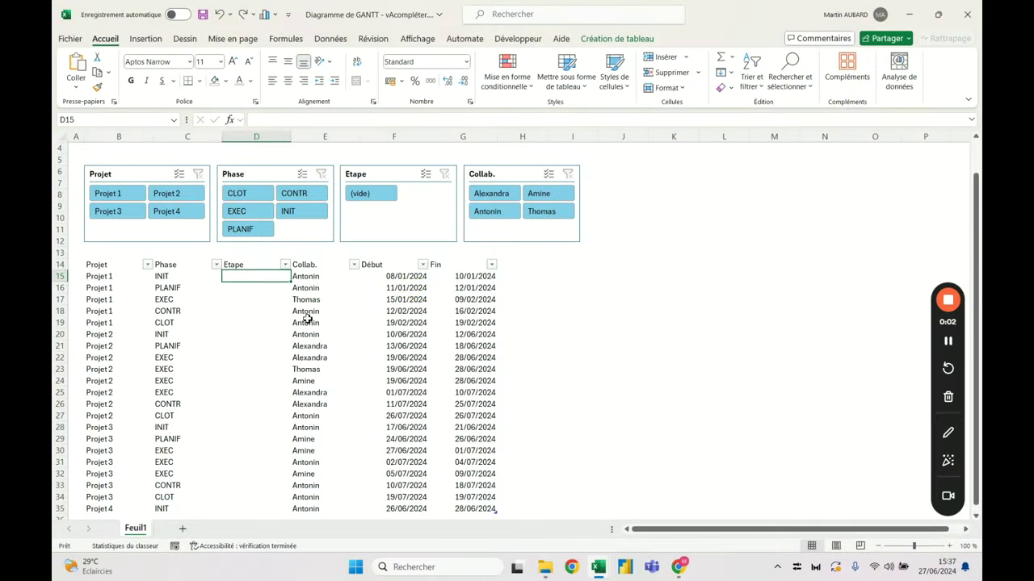
Step: Pick one collaborator in the Collab. slicer, leaving two EXEC rows from Projet 1 and Projet 2
left_click(86, 259)
left_click(86, 260)
left_click(86, 259)
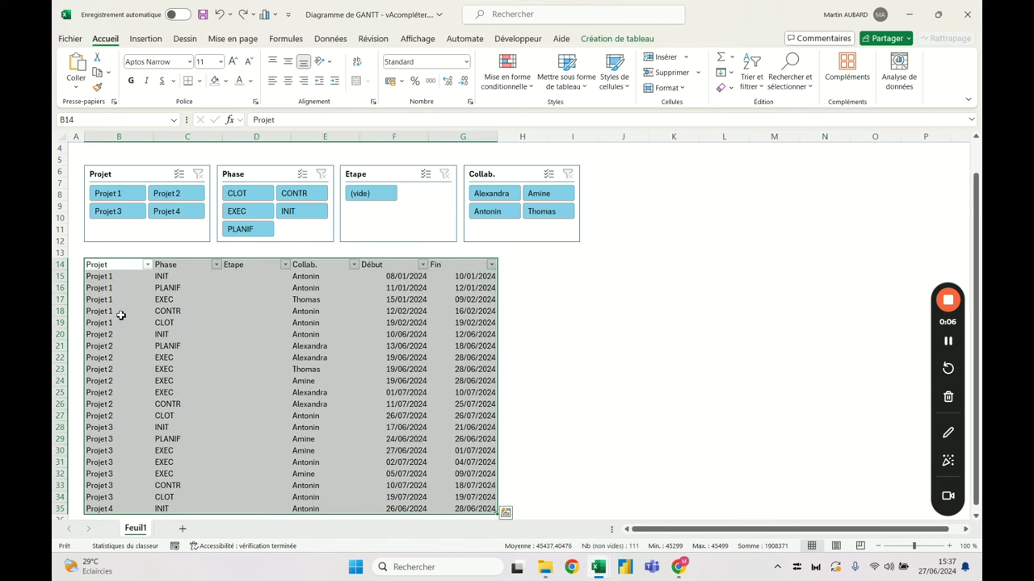
scroll(139, 327, "down", 3)
scroll(139, 327, "up", 4)
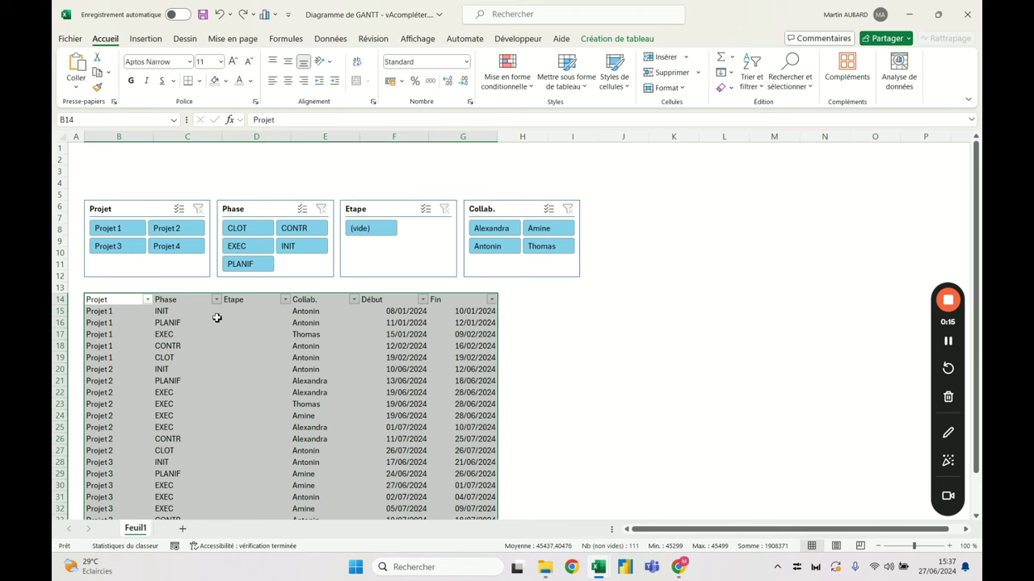
left_click(639, 302)
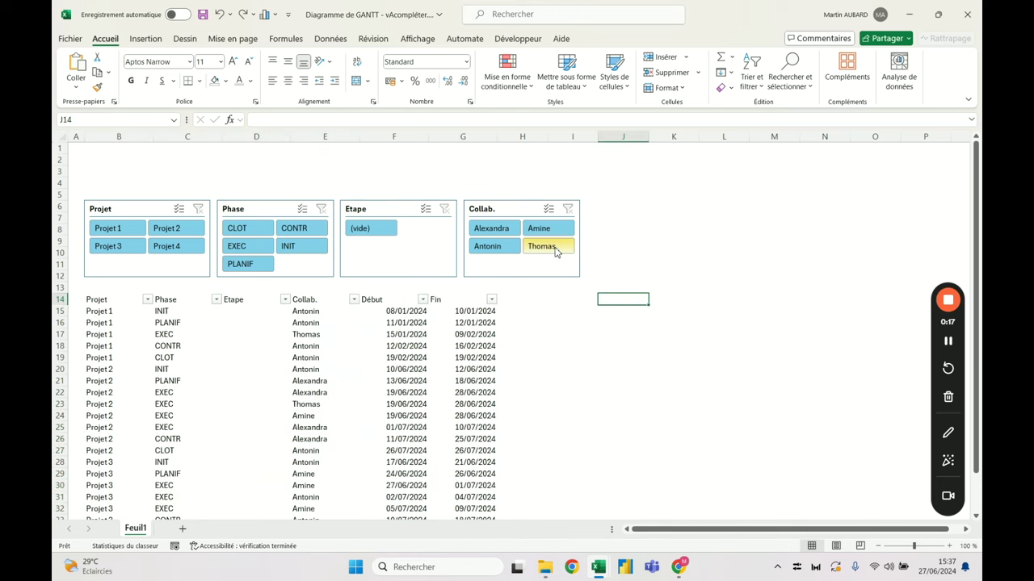
left_click(555, 252)
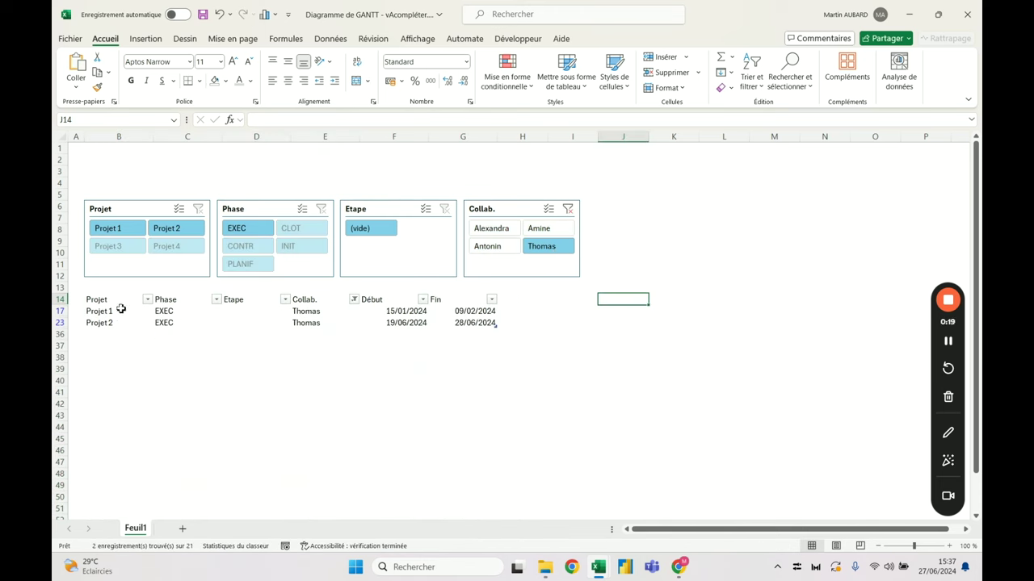